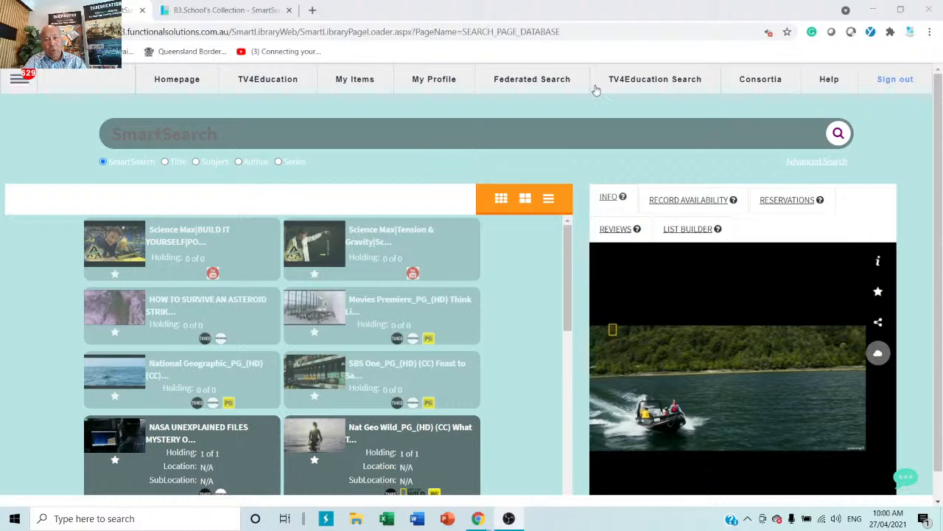
Step: Open the details of the '100 people who made history' book from the results
drag(226, 33, 121, 32)
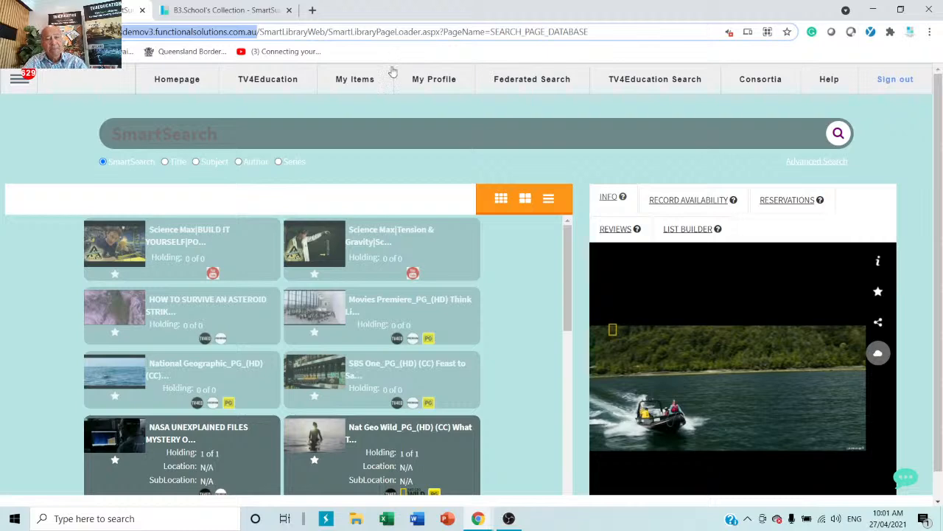
scroll(322, 272, down, 10)
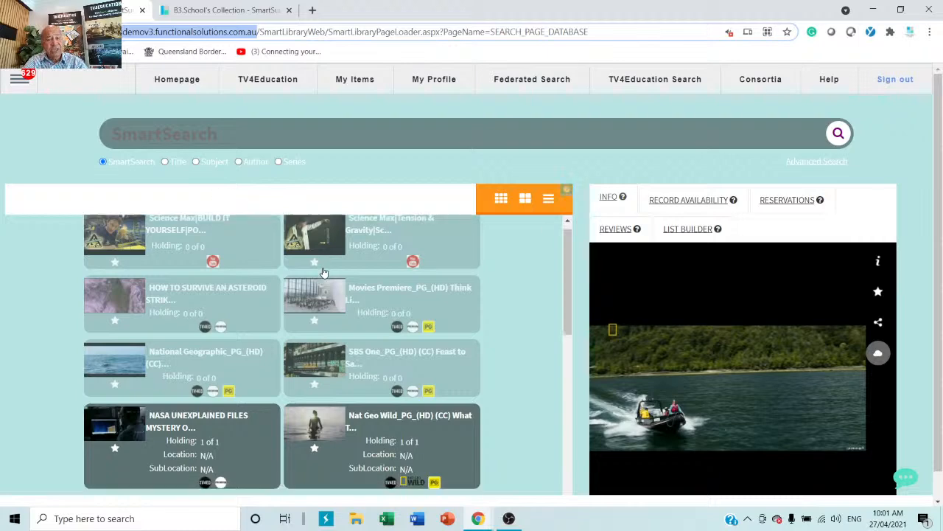
scroll(313, 304, down, 1)
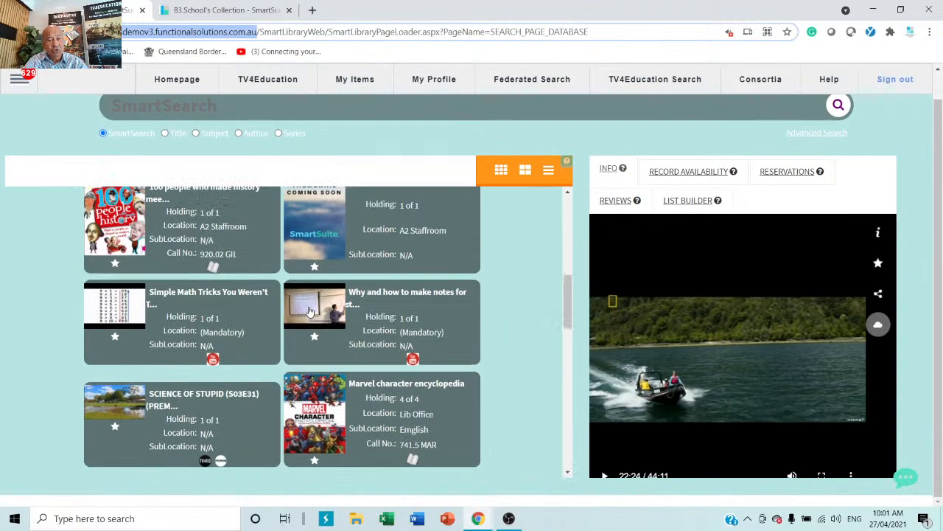
click(184, 219)
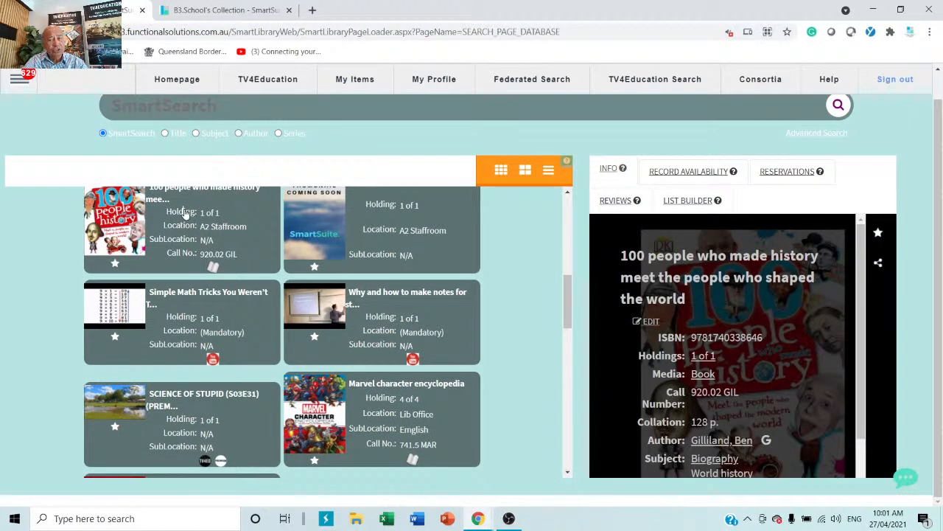
Step: List the Scientists-subject titles and open The Usborne book of scientists (509.2 REI)
scroll(677, 279, down, 1)
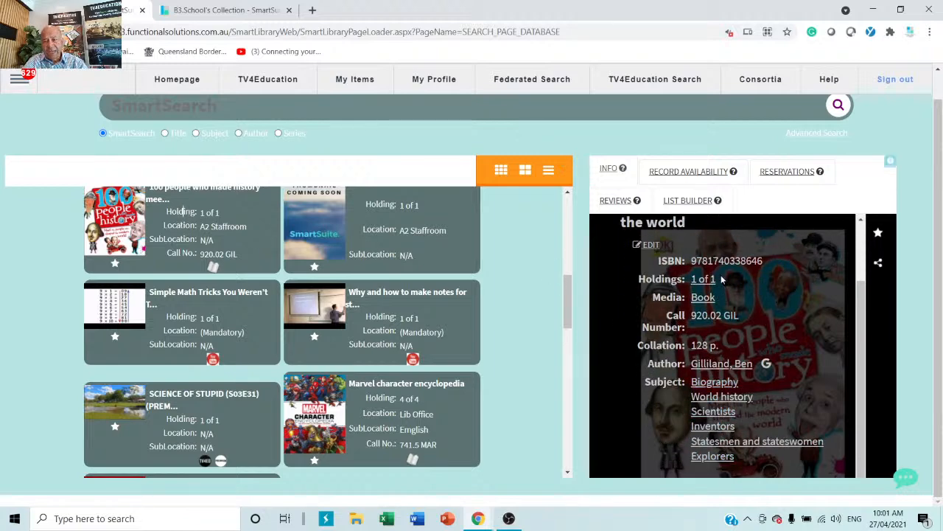
click(712, 413)
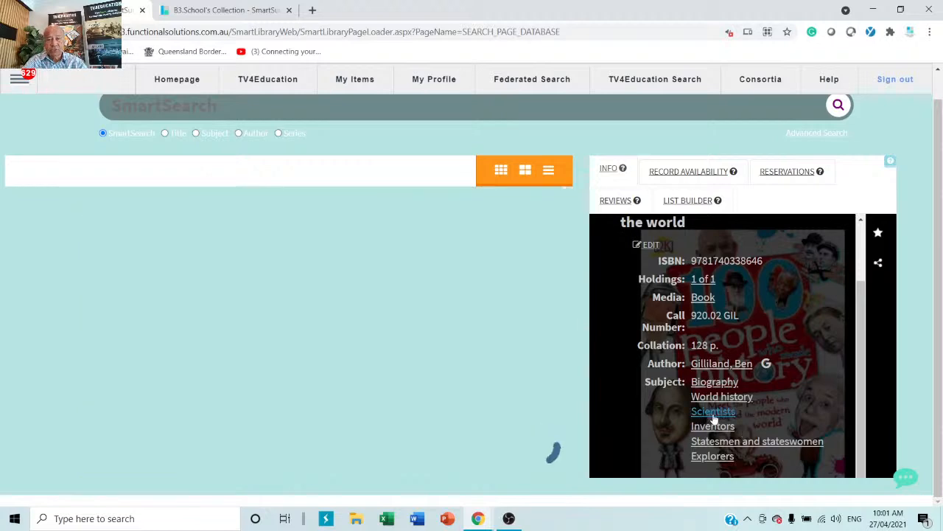
scroll(445, 339, down, 5)
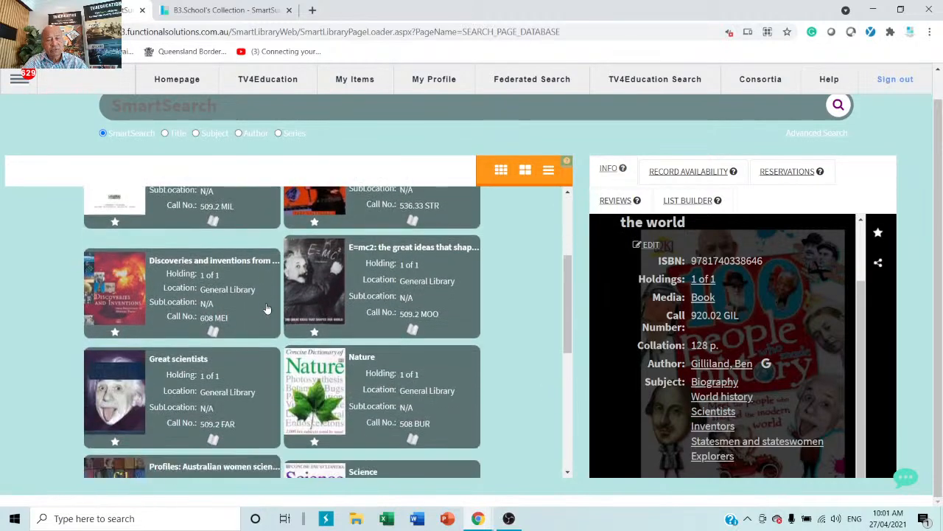
click(398, 417)
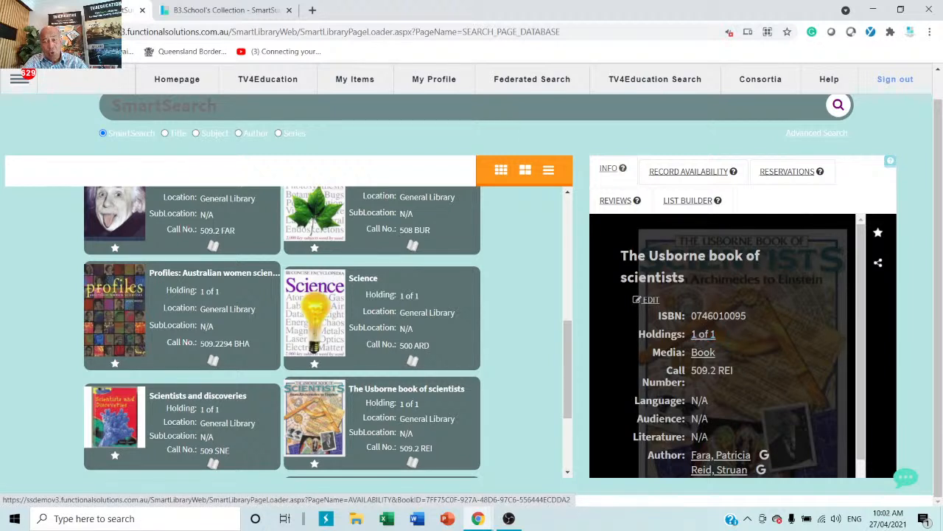
Step: Check the book's copies in Record Availability, filtering by On Loan, Reserved, then All
click(688, 171)
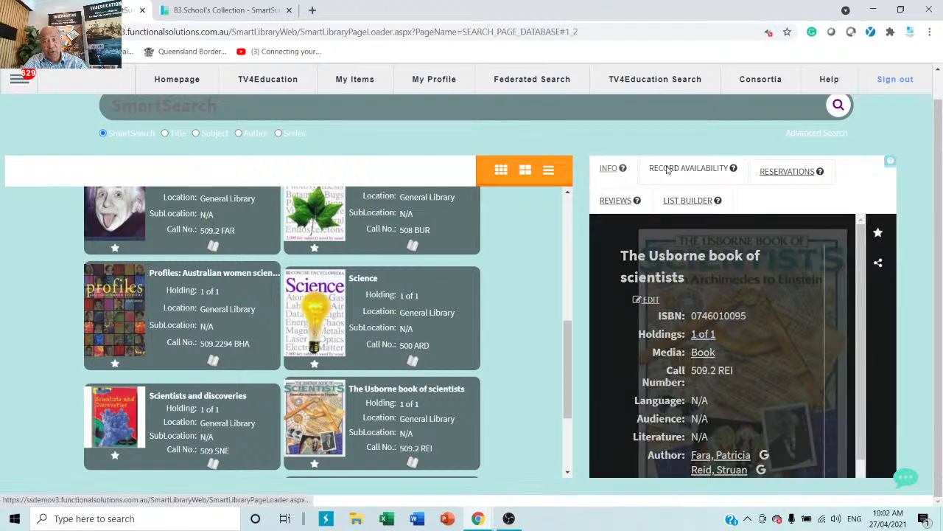
click(712, 311)
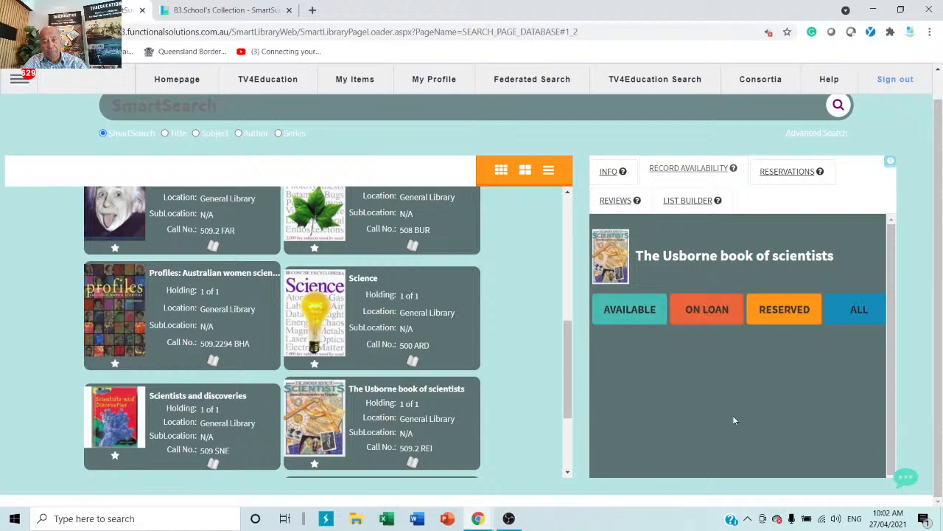
click(770, 313)
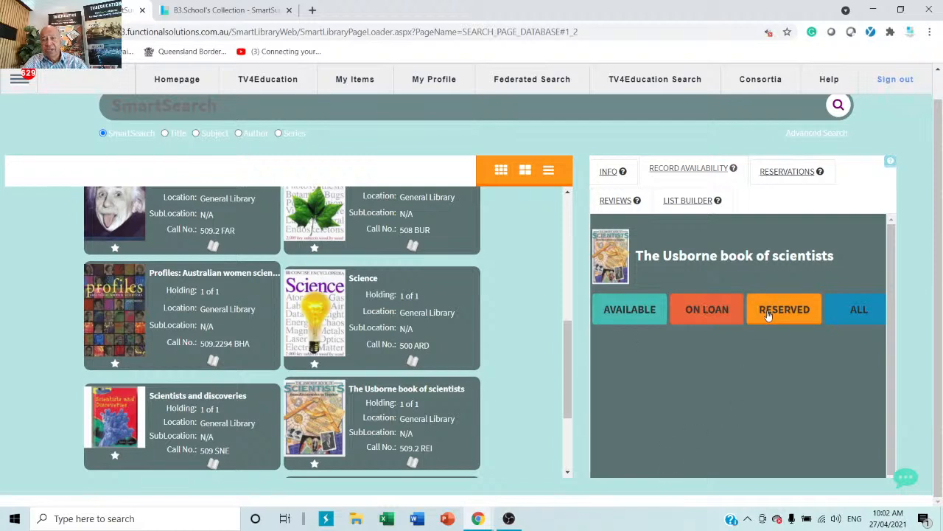
click(844, 321)
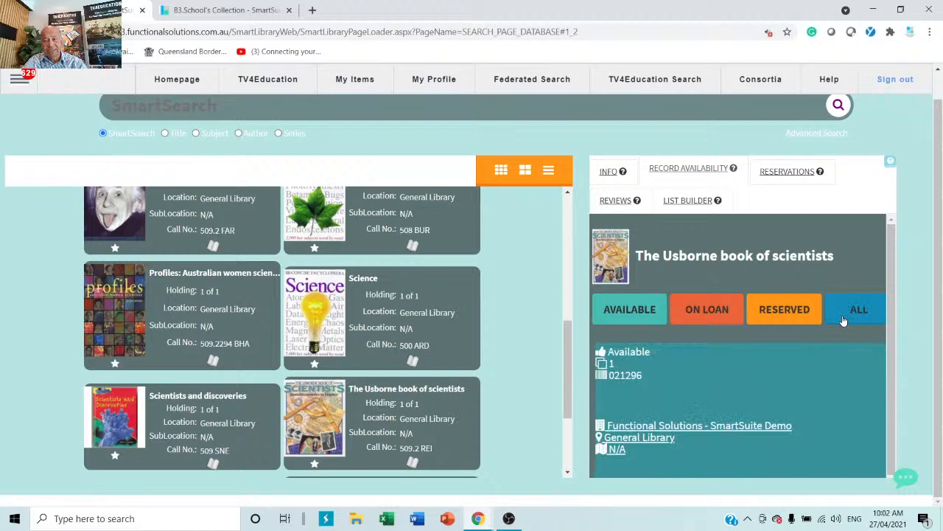
Step: Reserve the book from its Reservations view and start finding a patron to reserve for
click(791, 171)
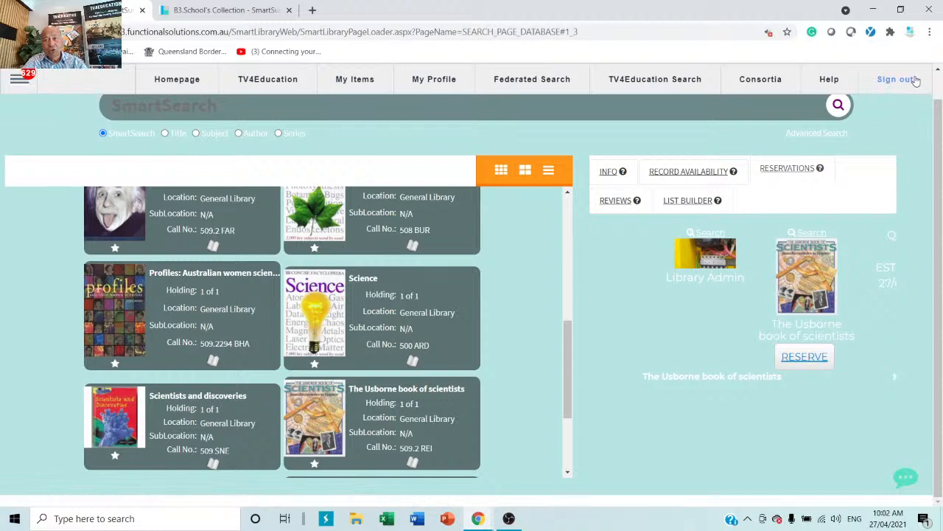
click(805, 357)
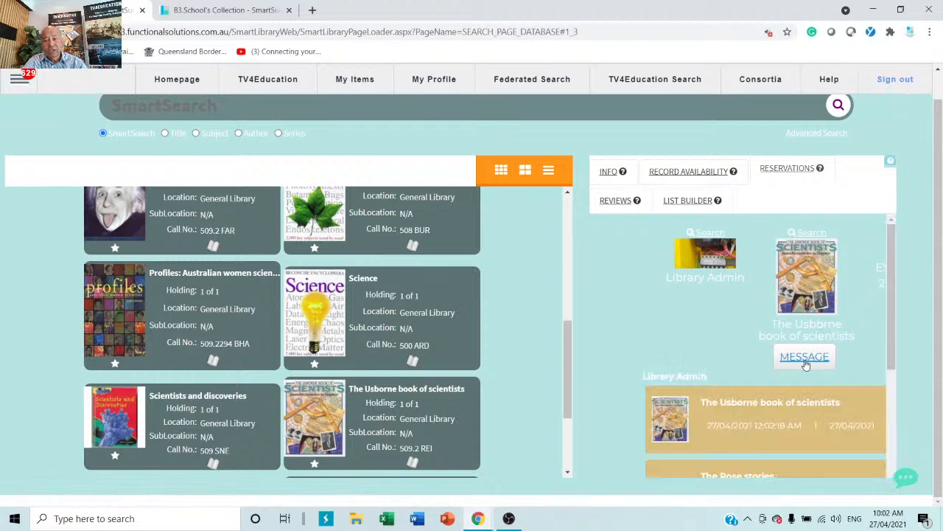
scroll(622, 453, down, 3)
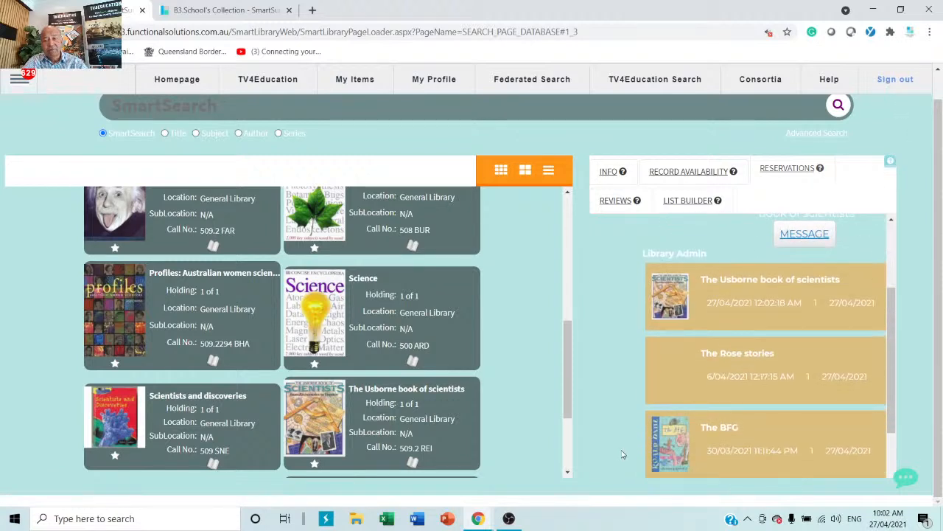
scroll(621, 453, up, 4)
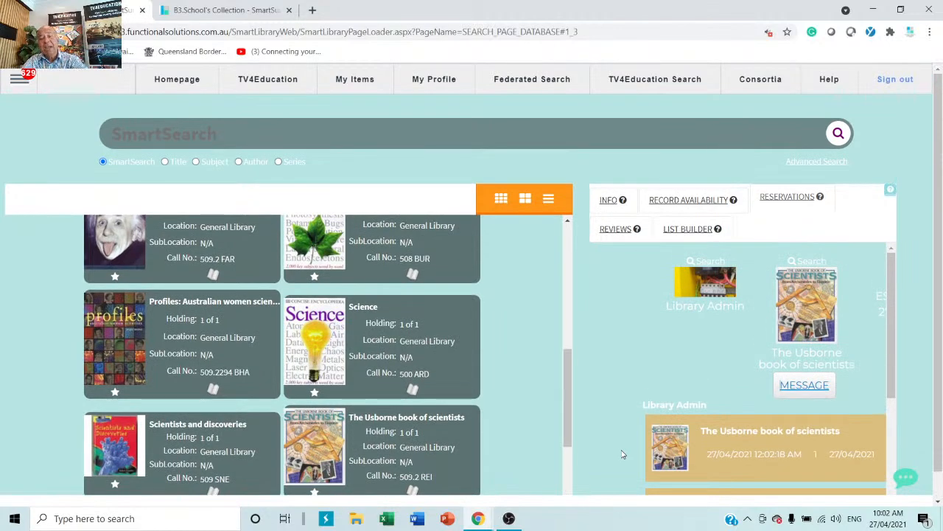
click(702, 273)
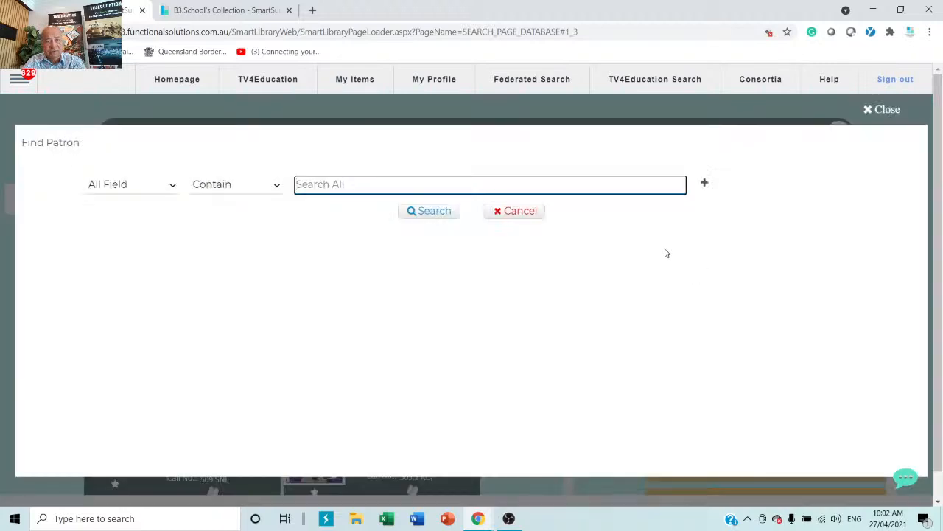
Step: Reserve the book for a student found by surname search, then open the support chat
text(smith)
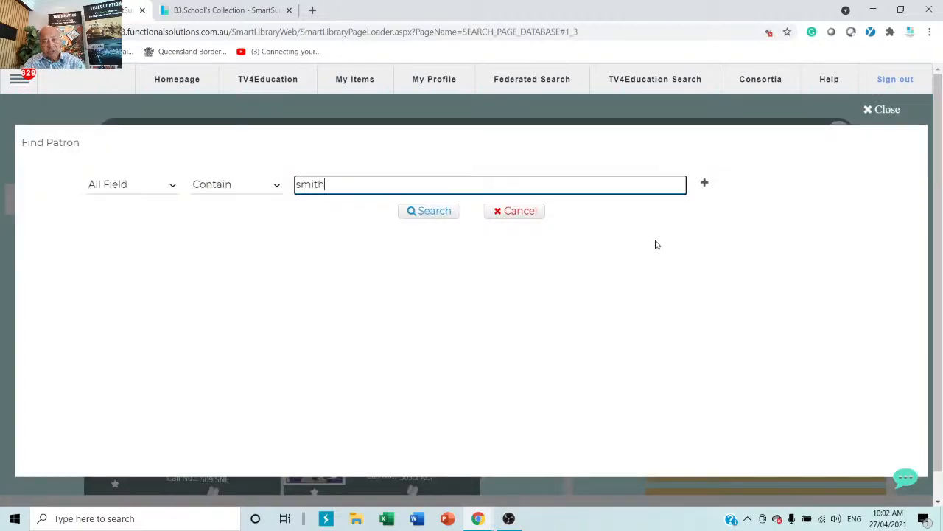
key(Return)
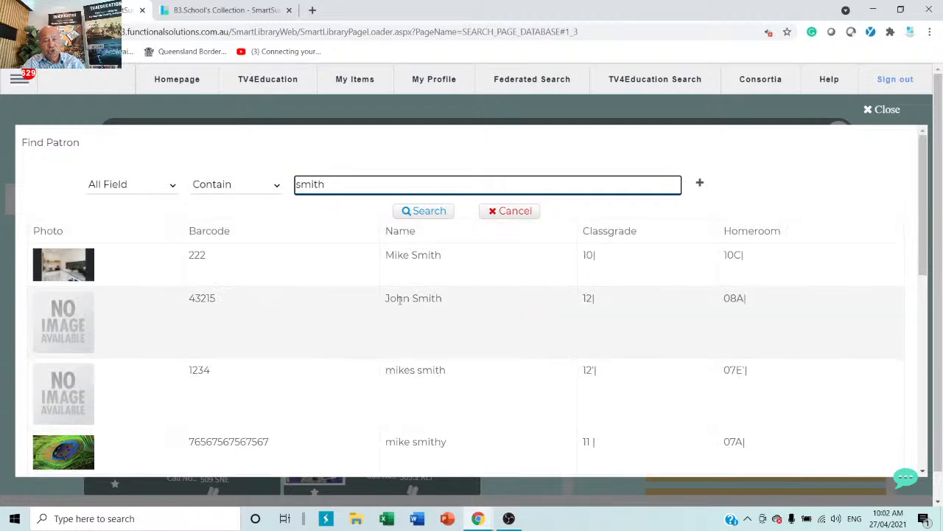
click(399, 300)
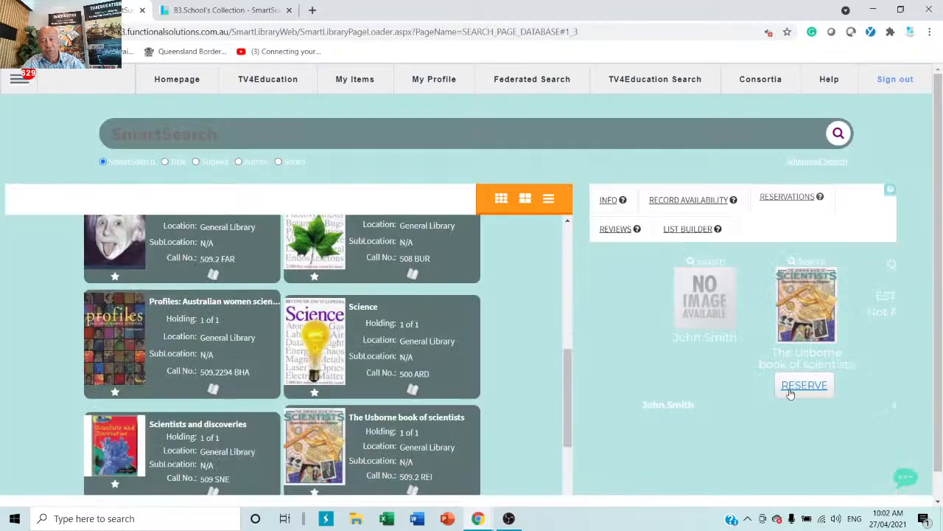
click(794, 389)
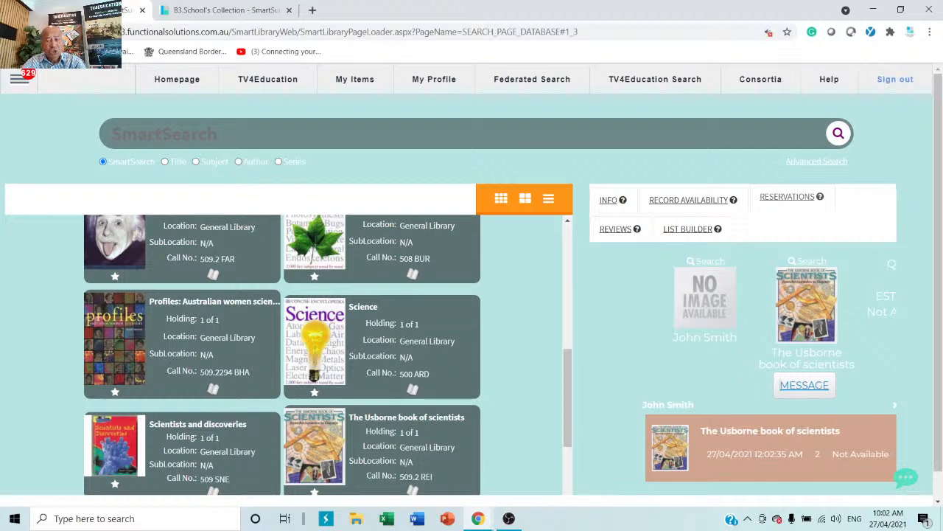
click(907, 480)
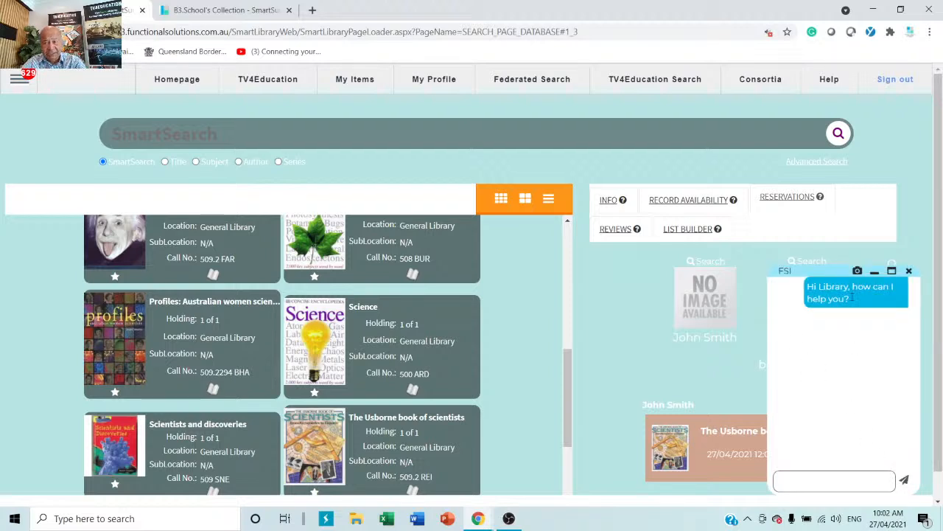
drag(853, 299, 785, 293)
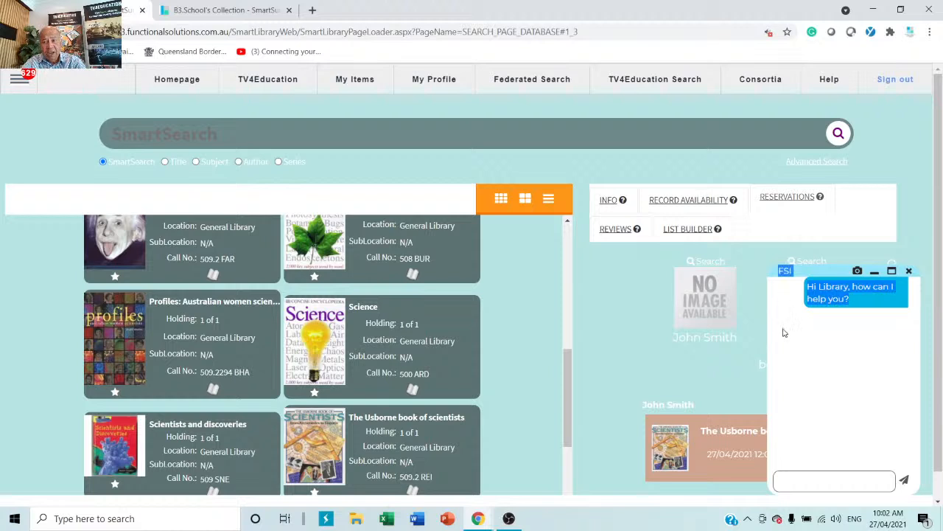
click(812, 397)
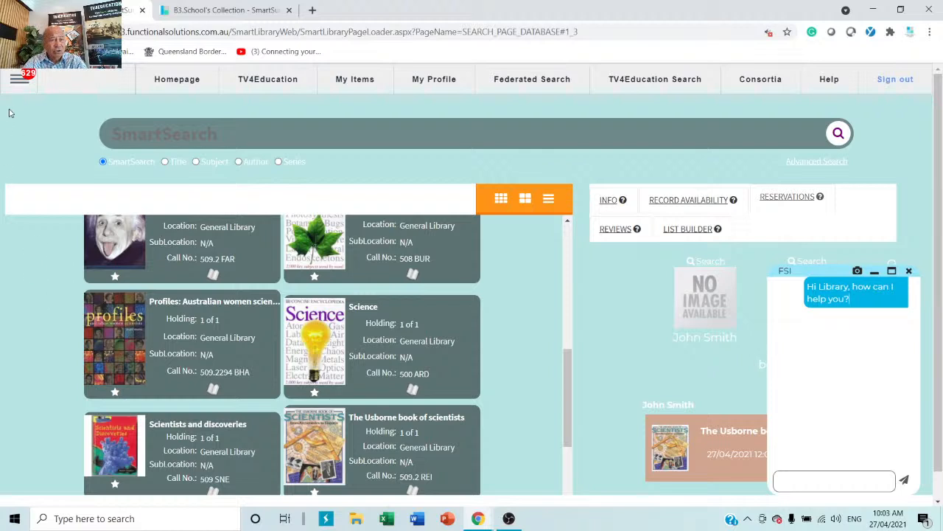
Step: Go to the MailBox and start a blank support ticket form
click(18, 80)
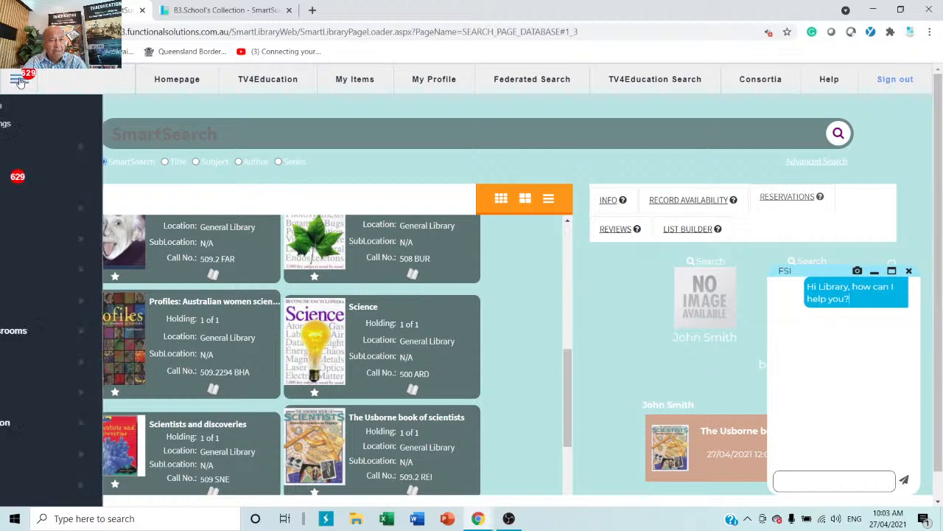
click(21, 181)
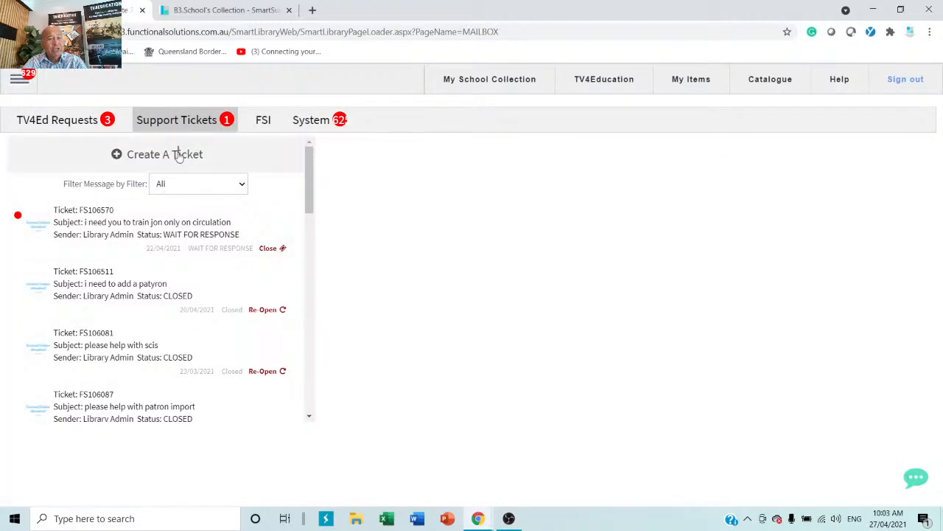
click(179, 156)
click(573, 183)
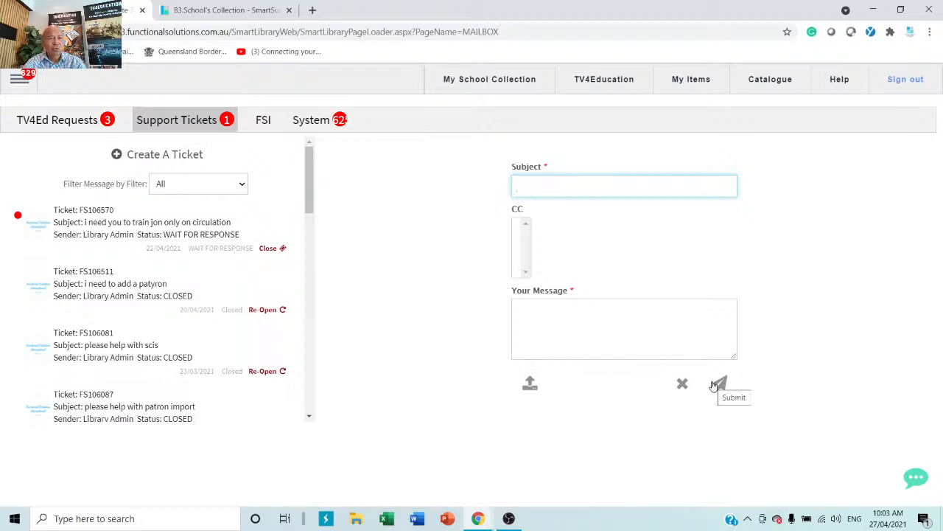
Step: Browse the navigation's Support options, return to the tickets page, and open a new browser tab
click(15, 81)
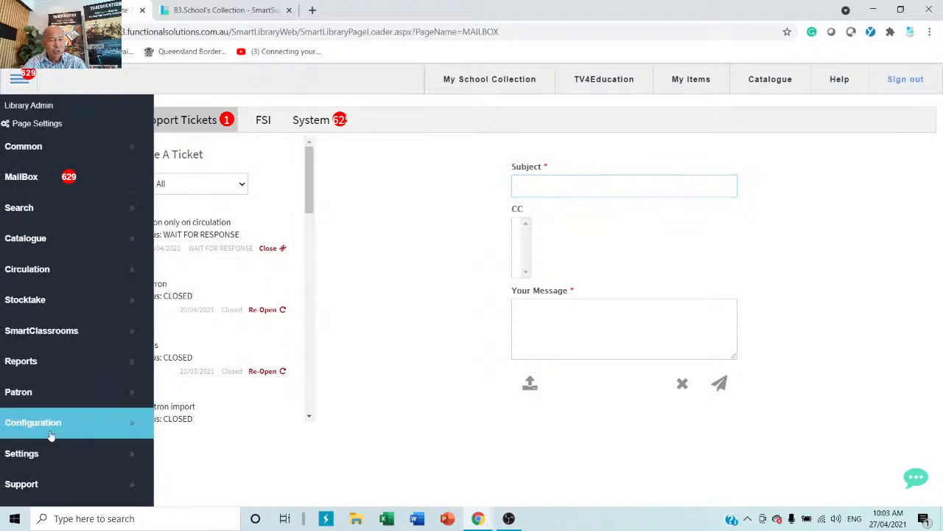
click(46, 483)
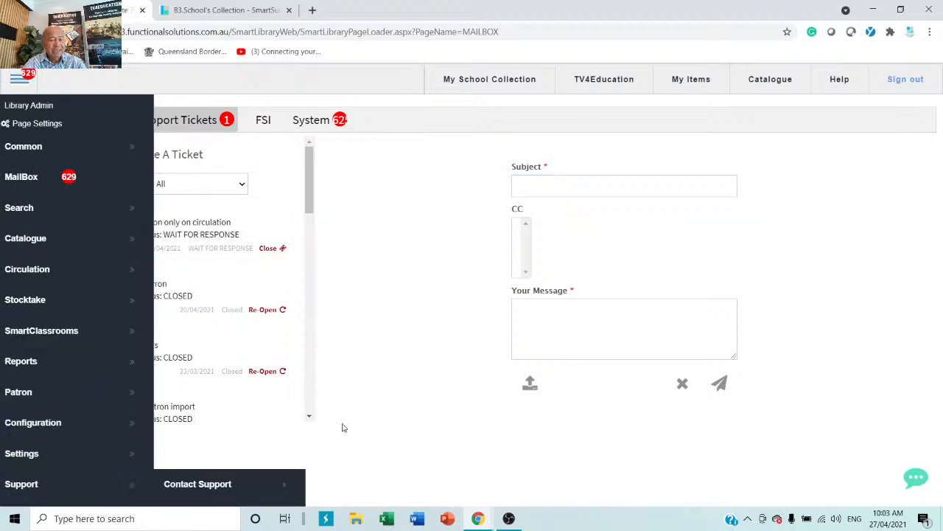
scroll(284, 469, down, 3)
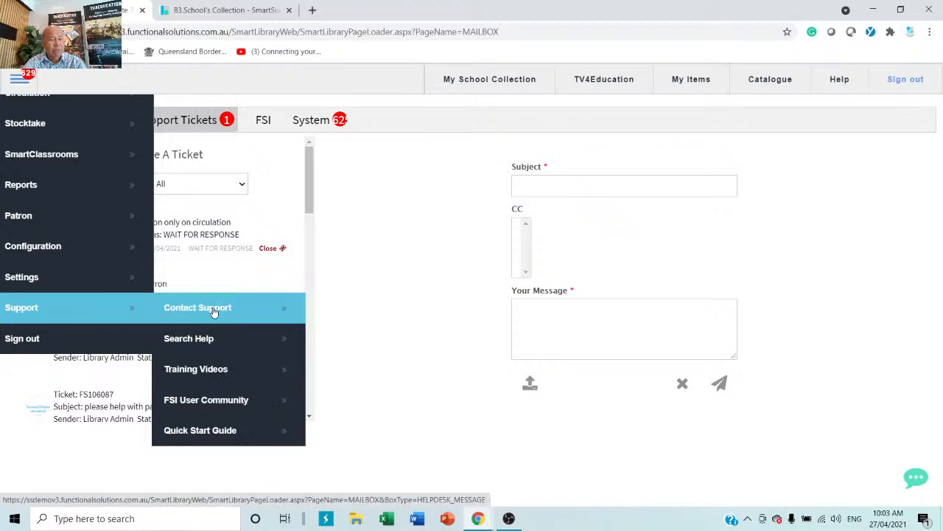
click(446, 196)
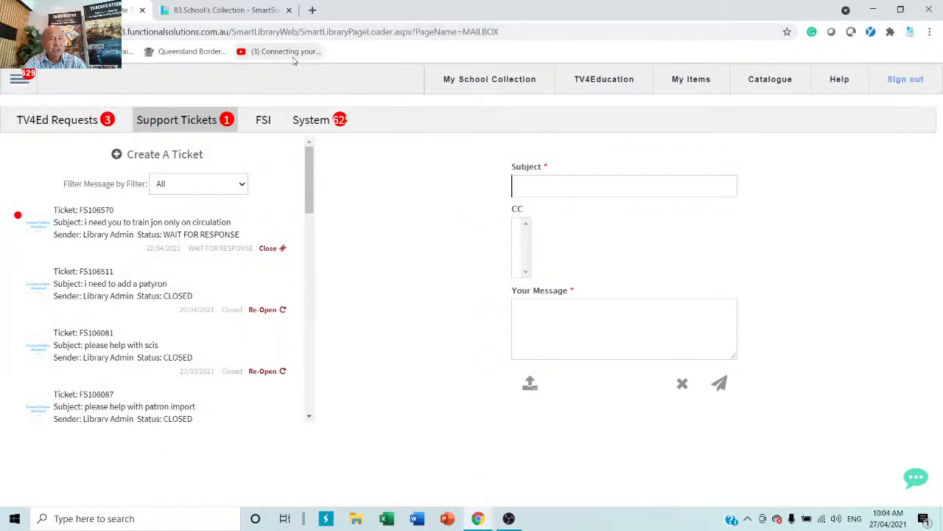
click(311, 16)
Step: Open youtube.com.au in a new browser tab
click(310, 34)
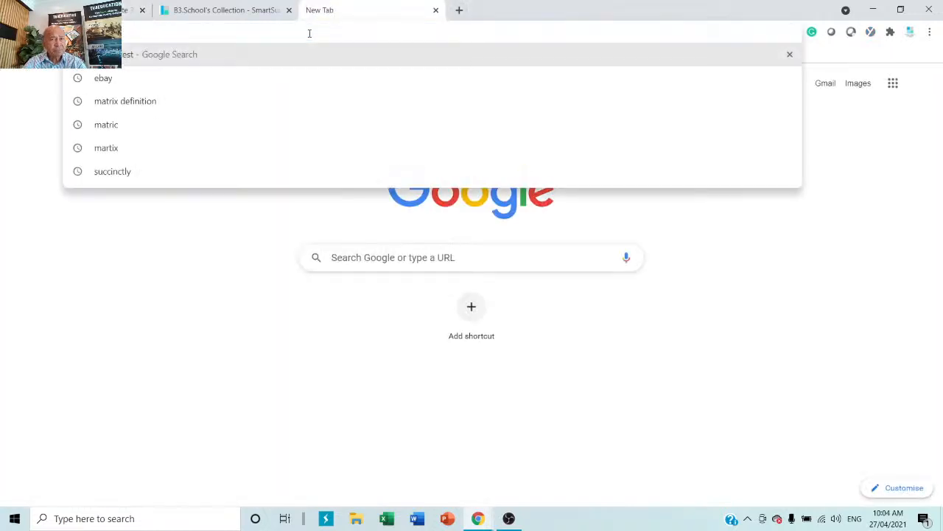
text(youtub)
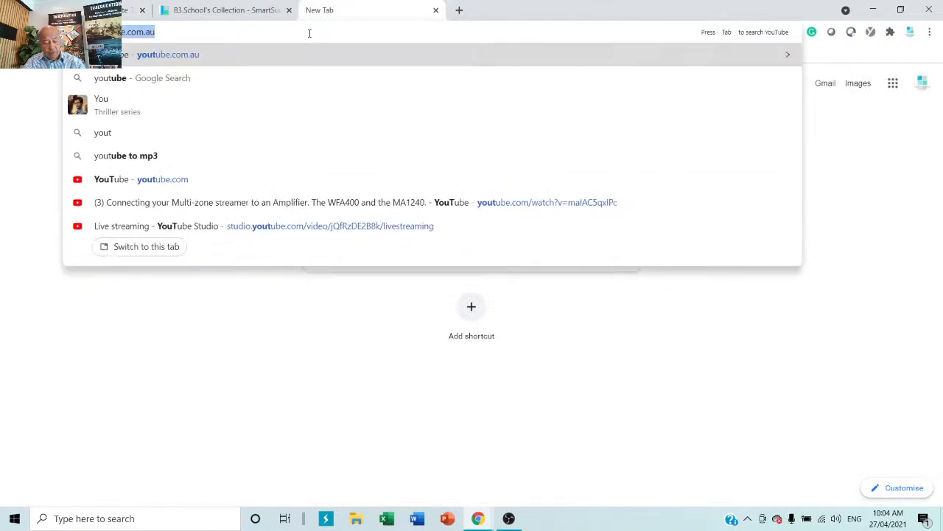
text(e.com.)
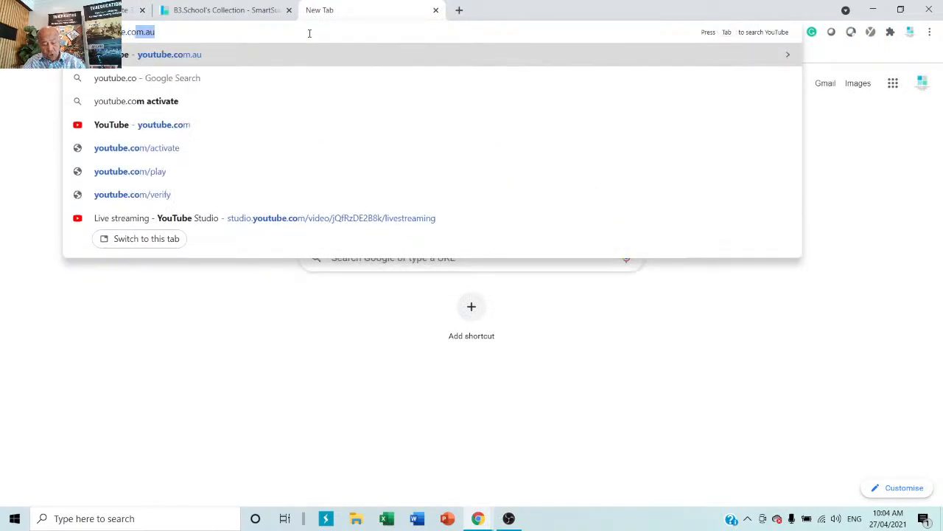
text(au)
key(Return)
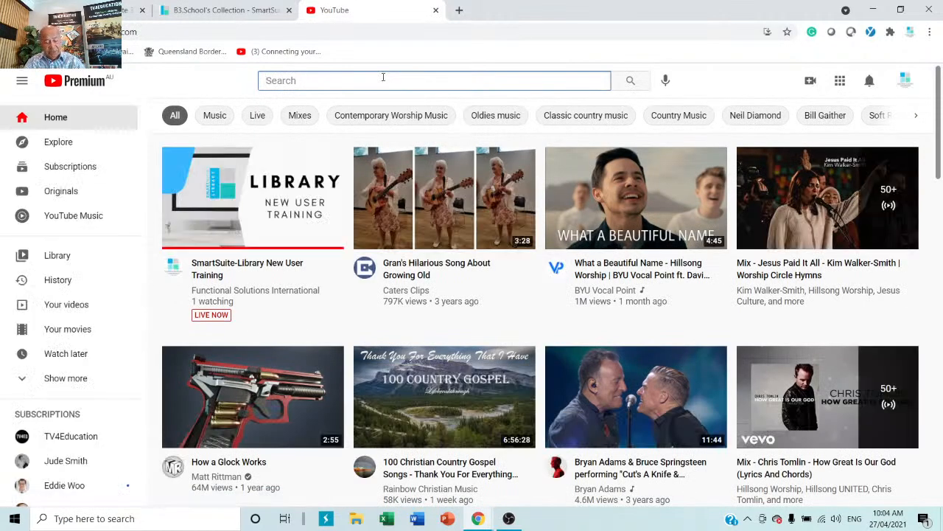
Step: Search YouTube for 'smartsuite library', scroll the results, and return to the SmartSuite tab
text(smart)
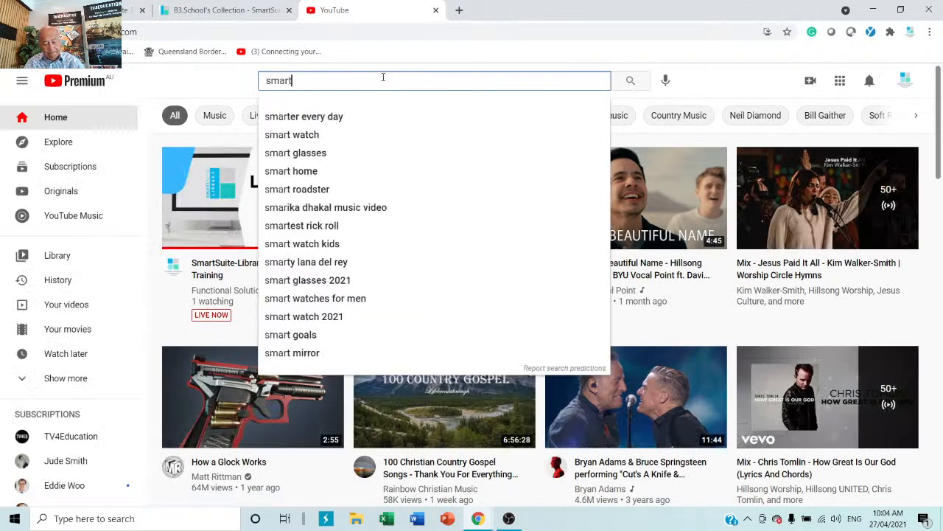
text(sui)
key(BackSpace)
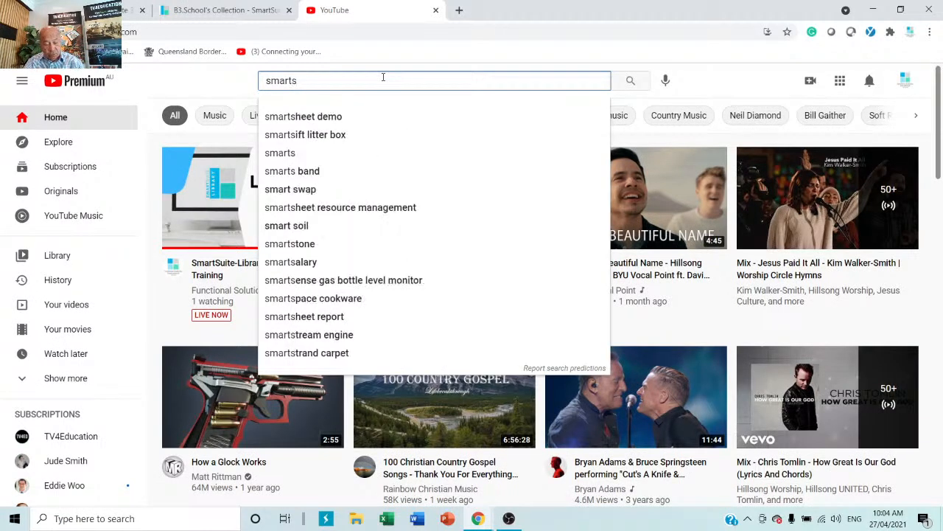
text(uite lib)
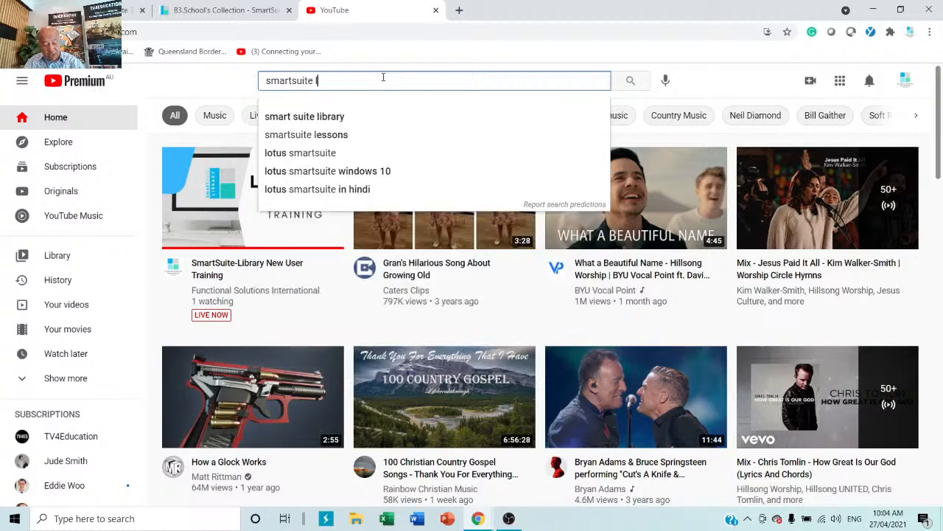
text(rary)
key(Return)
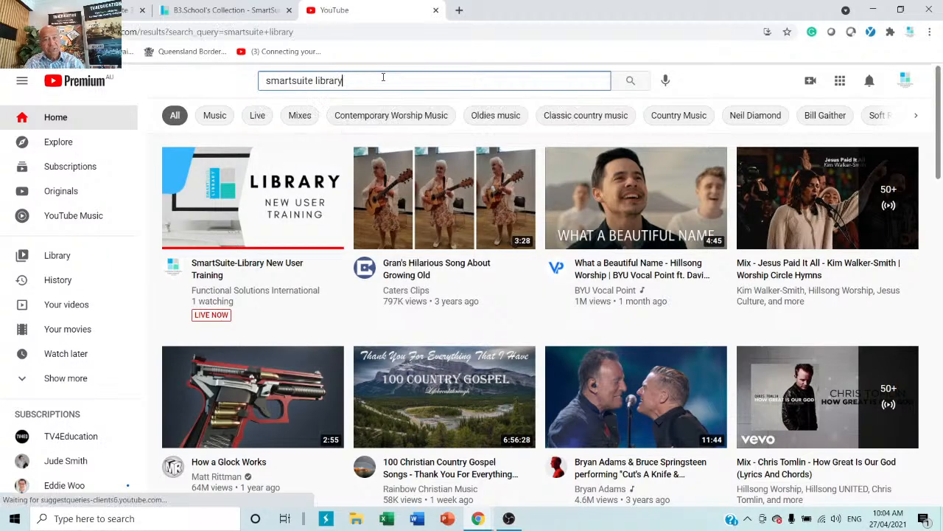
scroll(264, 447, down, 10)
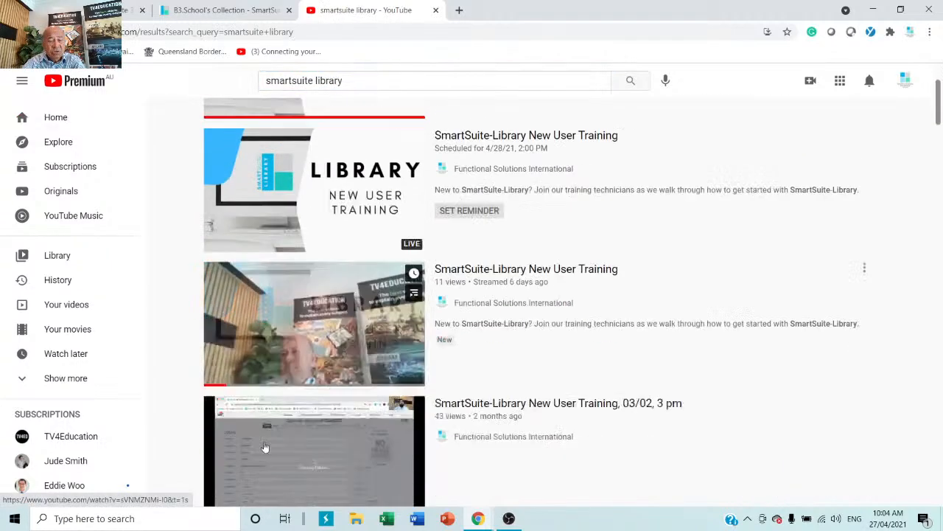
scroll(264, 448, down, 10)
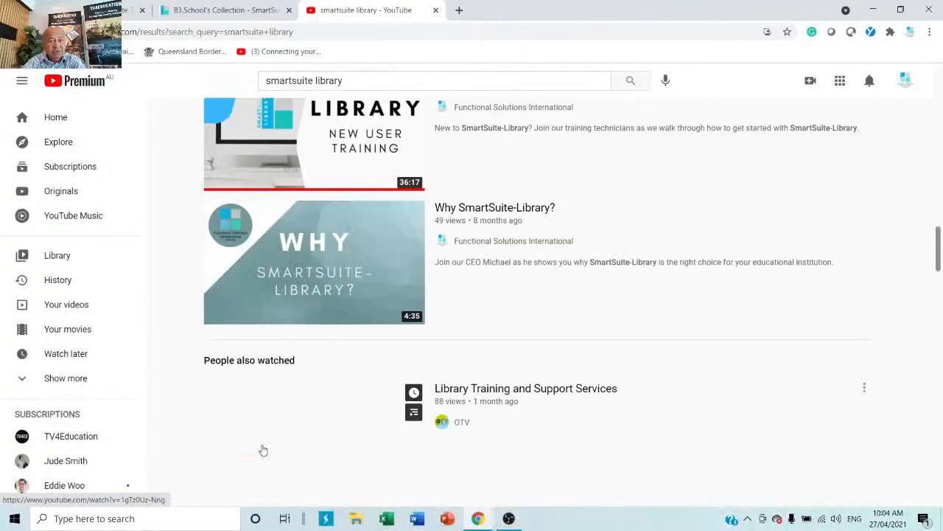
scroll(262, 451, down, 6)
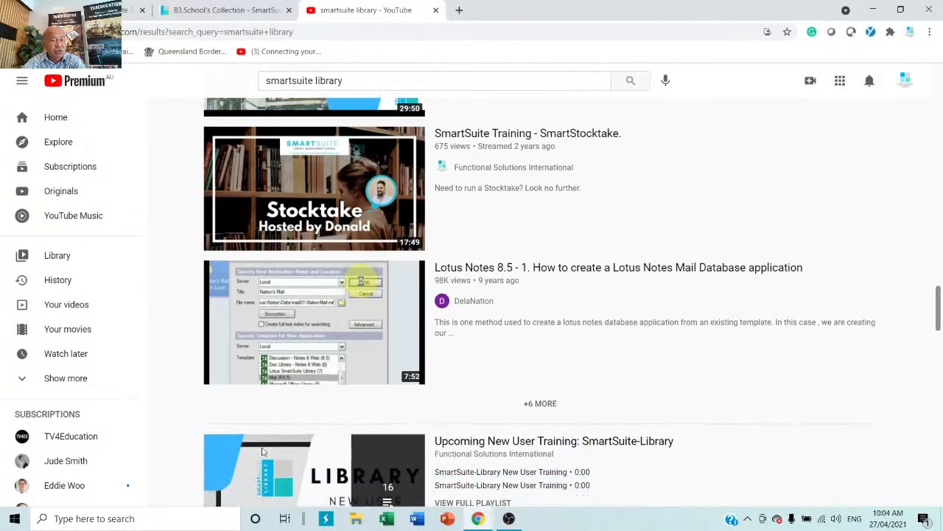
scroll(261, 451, down, 10)
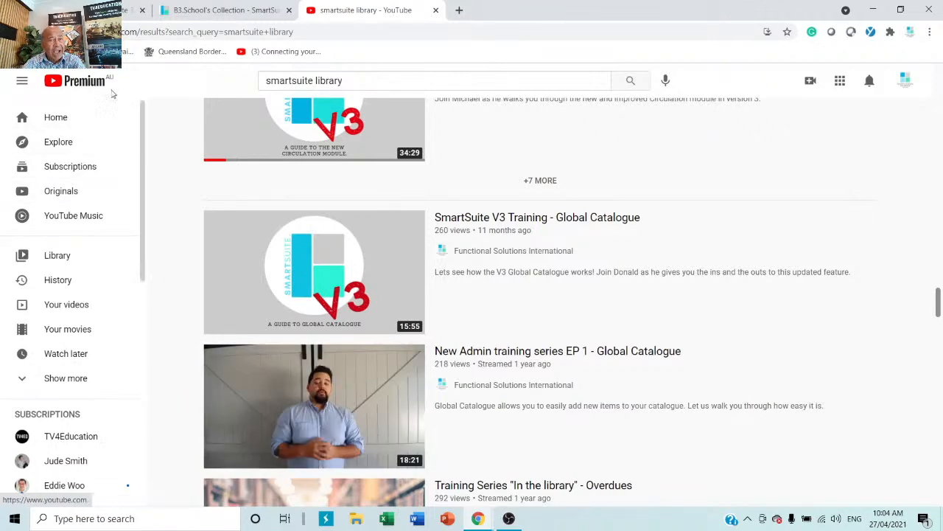
click(81, 10)
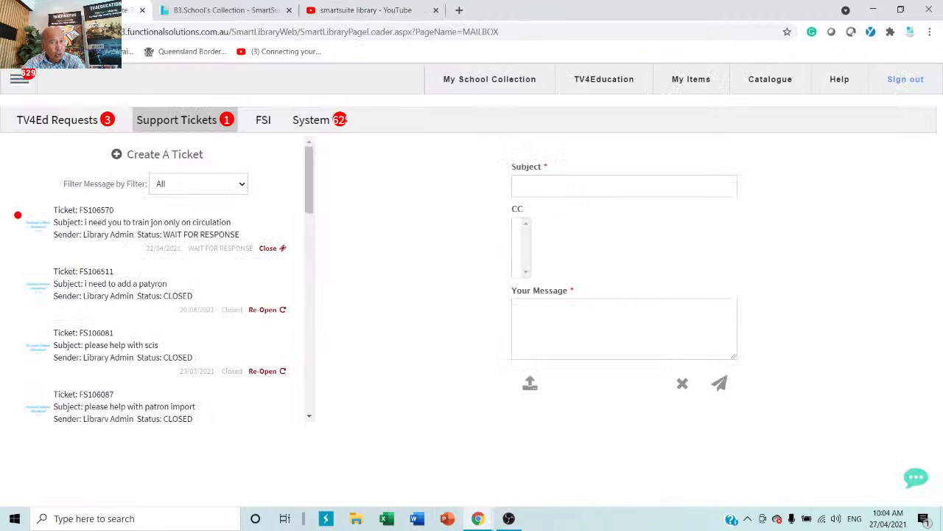
Step: Open the My School Collection SmartSearch page and close the support chat widget, confirming with OK
click(481, 81)
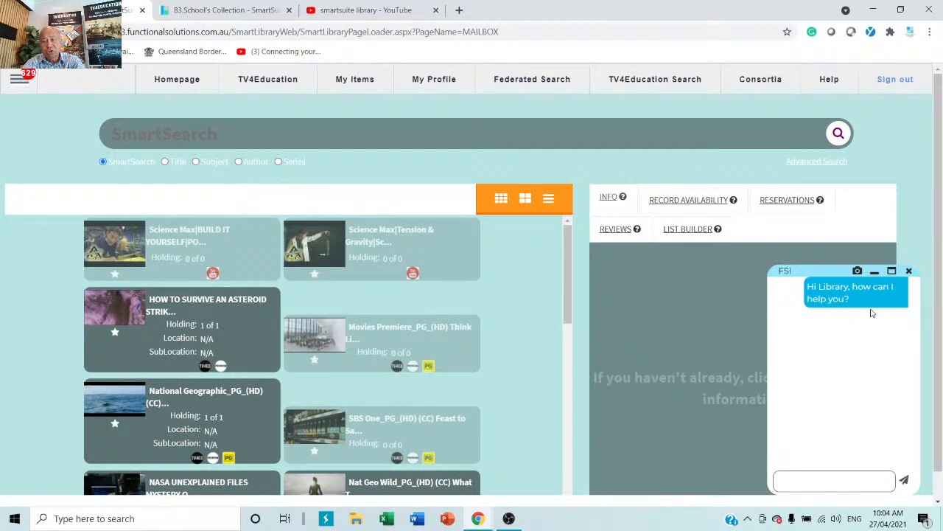
click(911, 271)
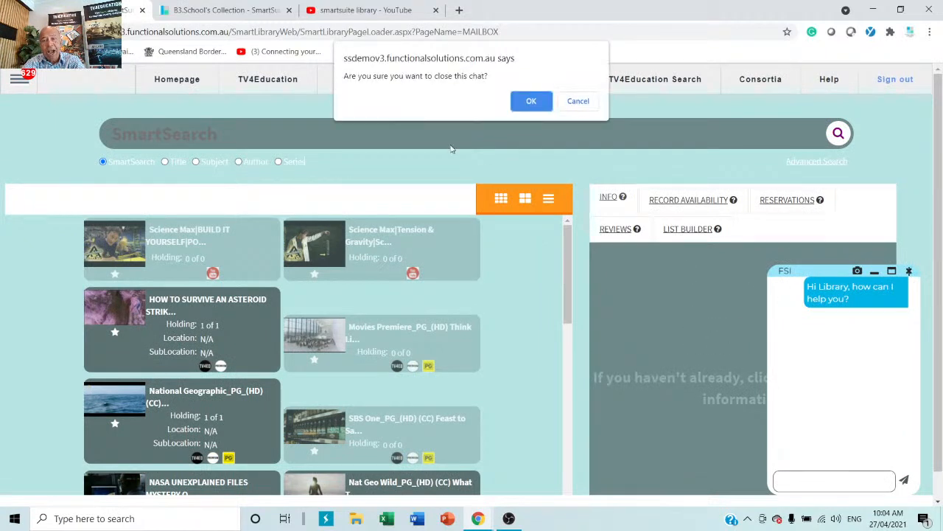
click(534, 101)
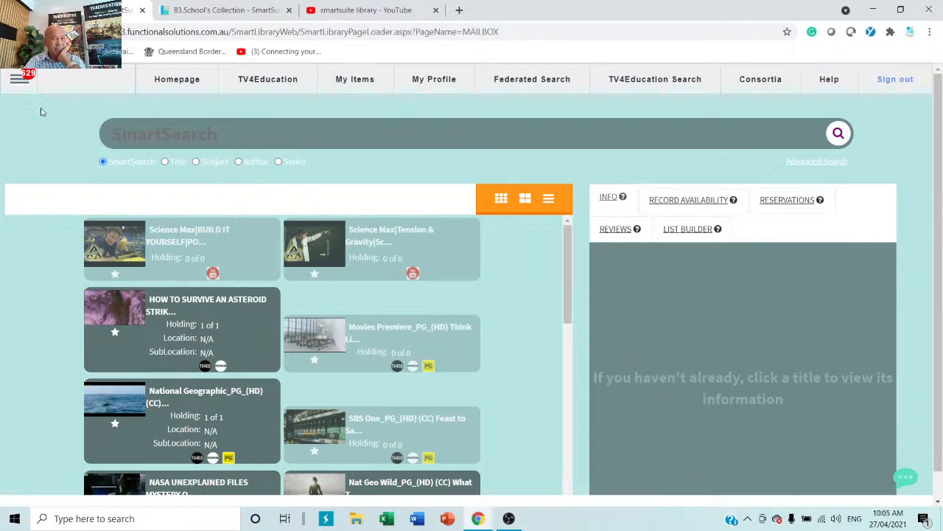
Step: Open Patron Management from the Patron menu, showing the Library Admin's record
click(19, 79)
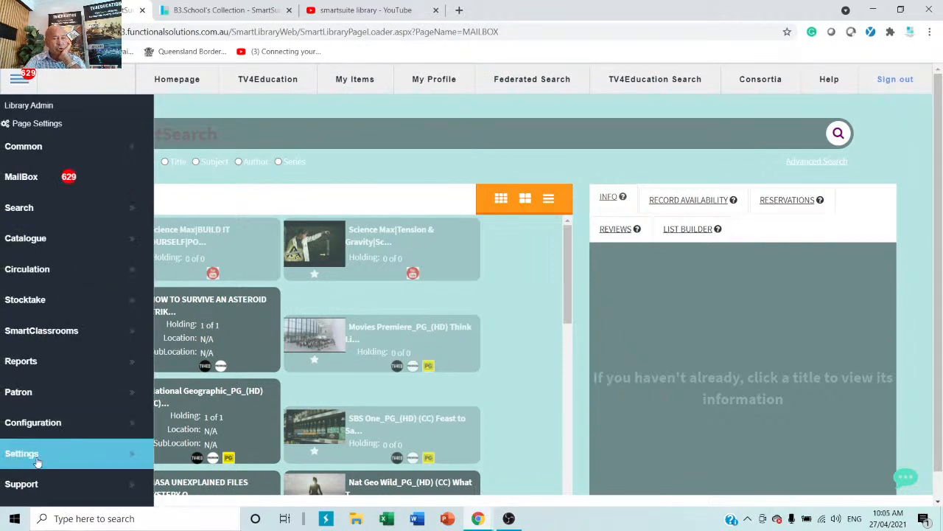
mouse_move(126, 392)
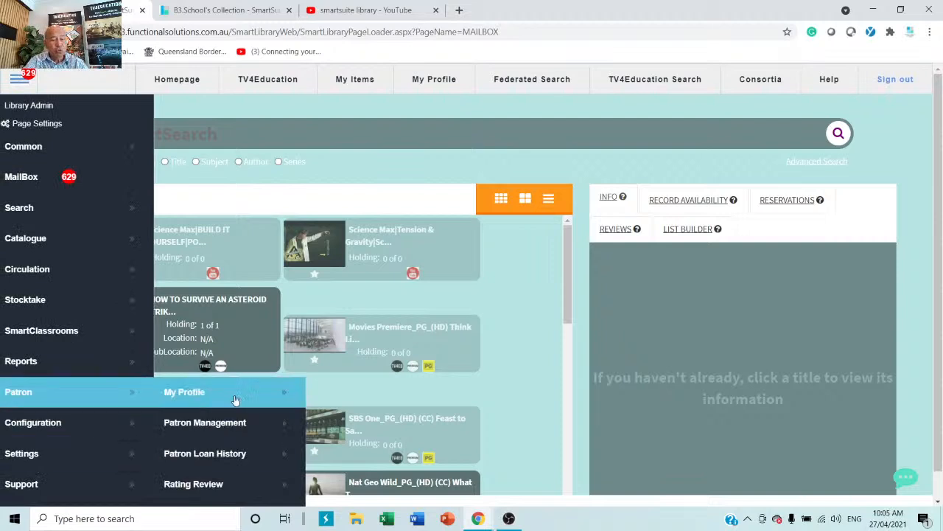
click(229, 429)
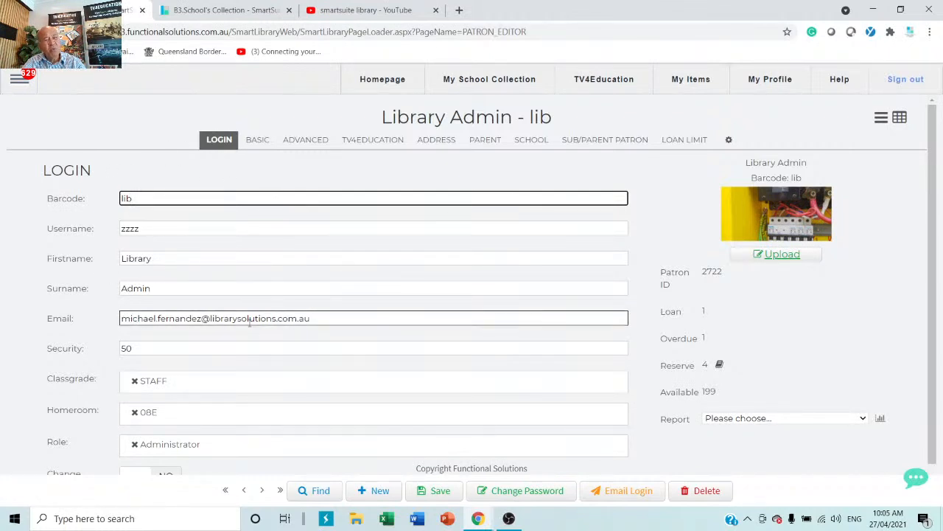
Step: Search all patrons for 'm' and open a staff teacher's record from the results
click(316, 492)
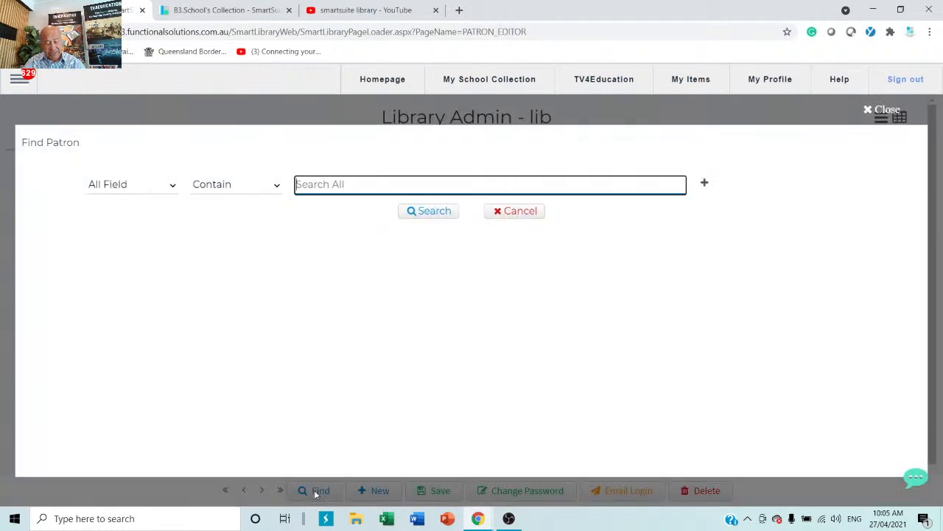
text(m)
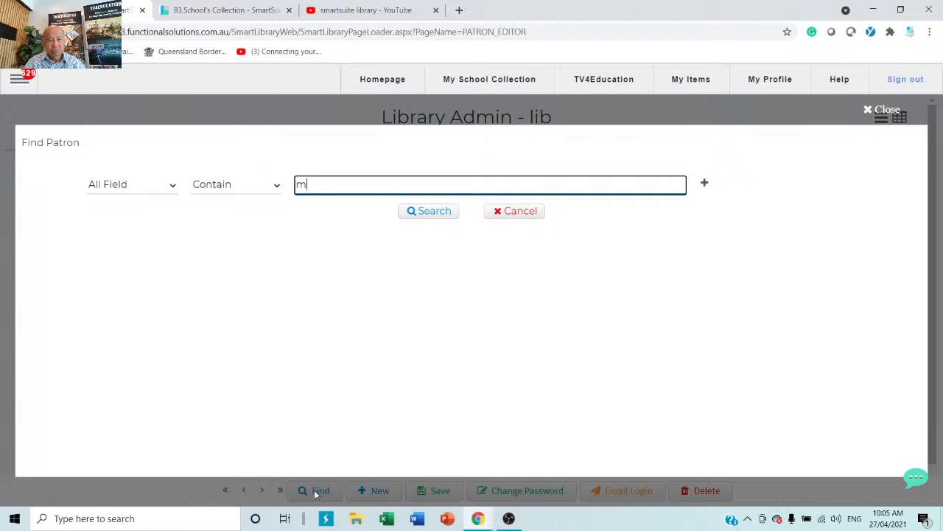
key(Return)
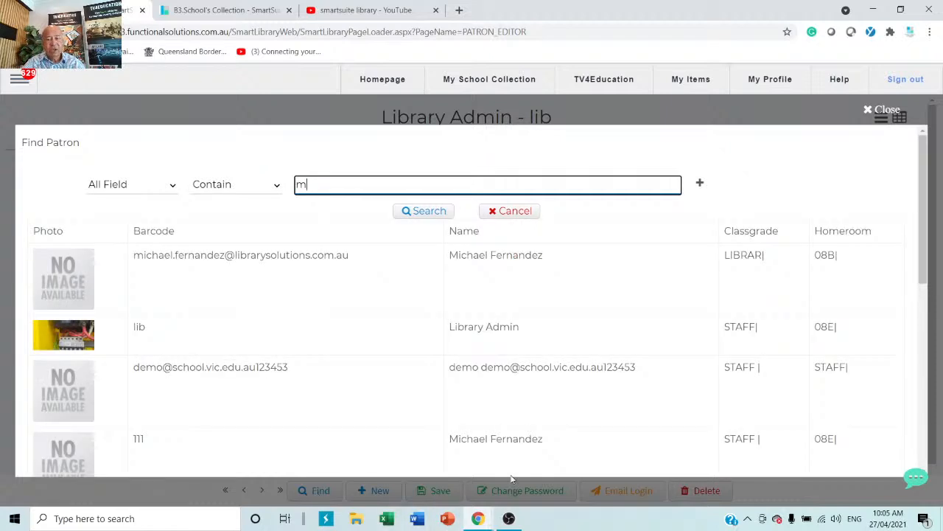
scroll(479, 424, down, 2)
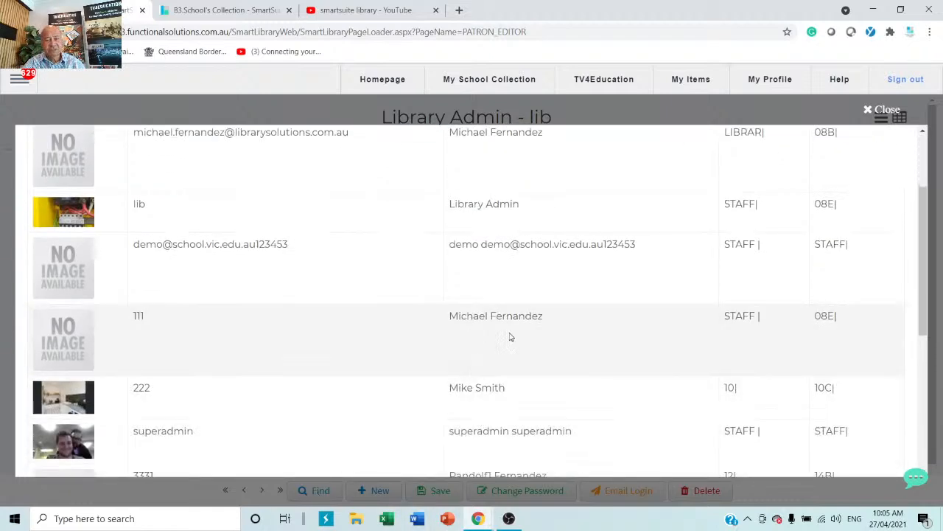
click(465, 318)
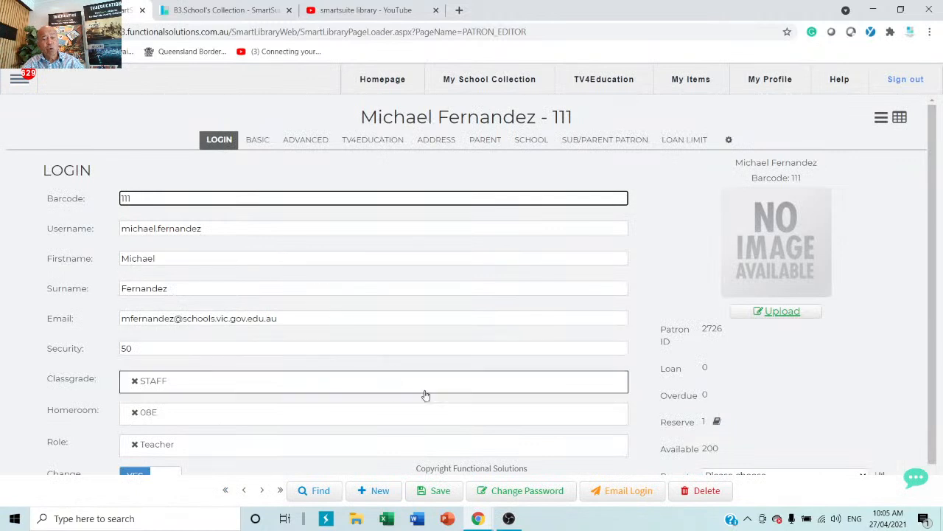
click(709, 491)
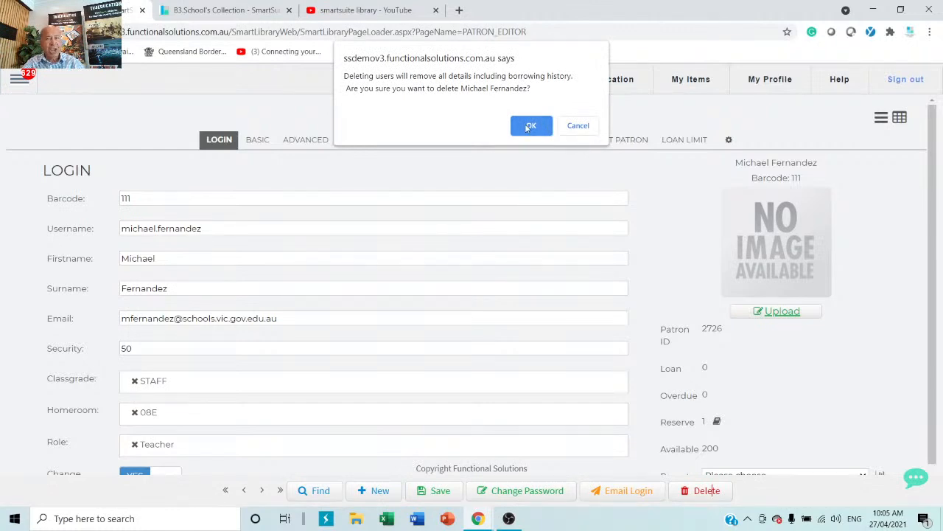
click(579, 126)
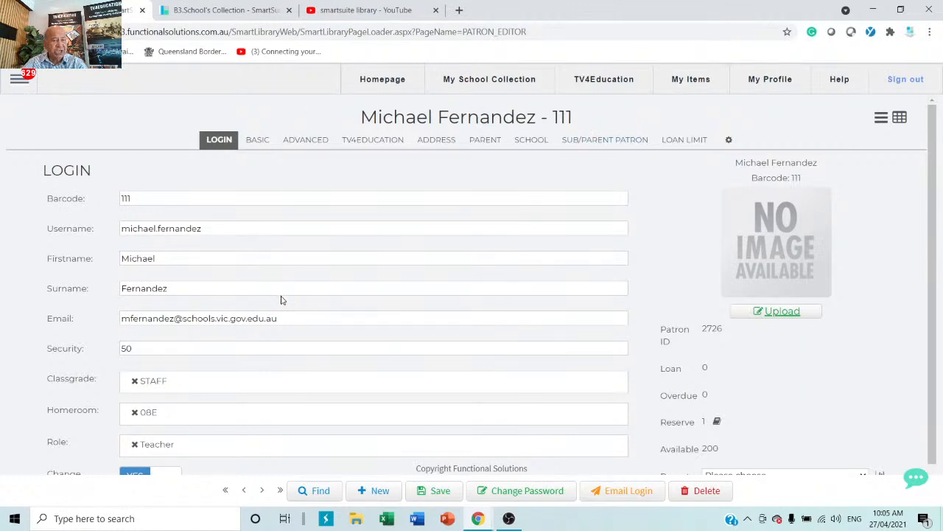
Step: Shorten the patron's first name and save, then change Classgrade from STAFF to 10
click(224, 258)
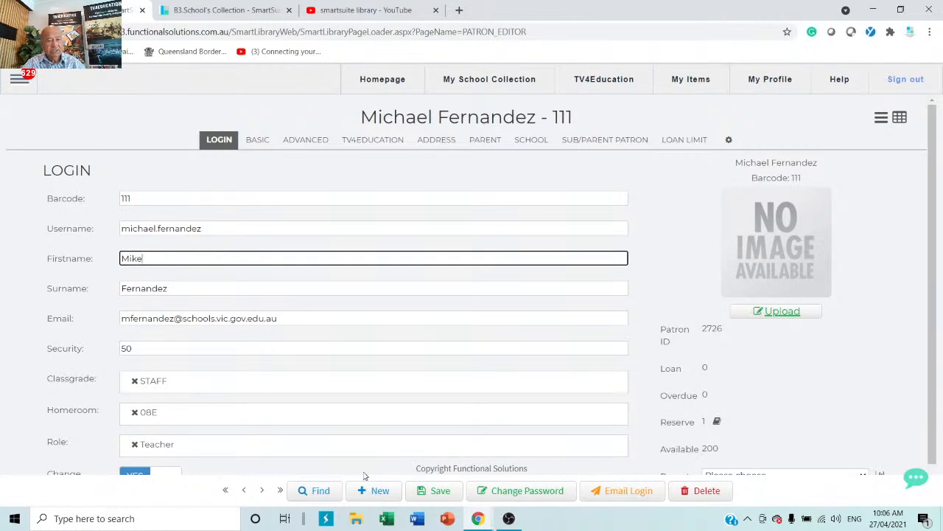
click(438, 494)
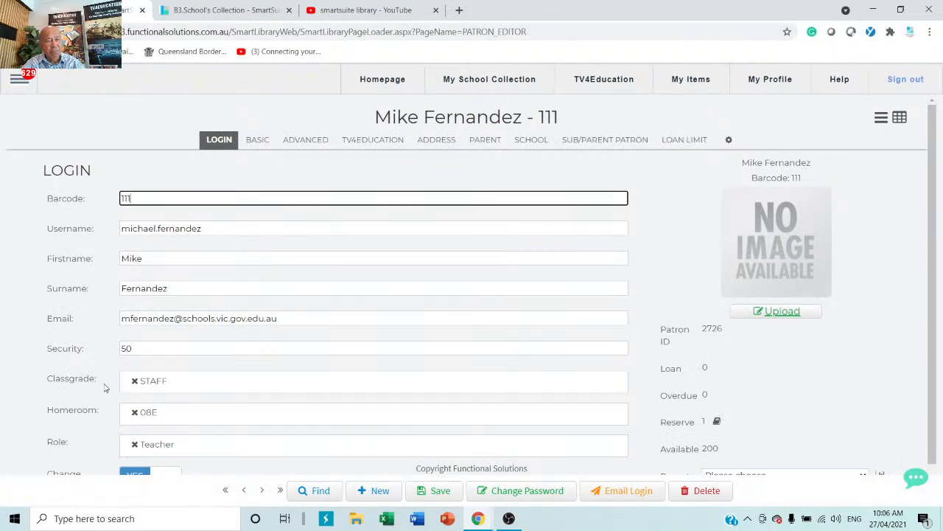
click(134, 382)
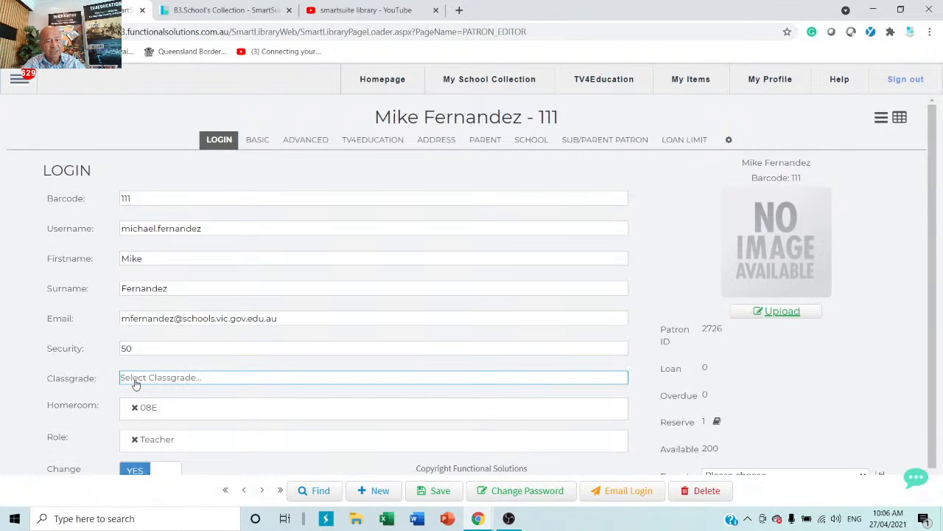
click(224, 384)
click(133, 333)
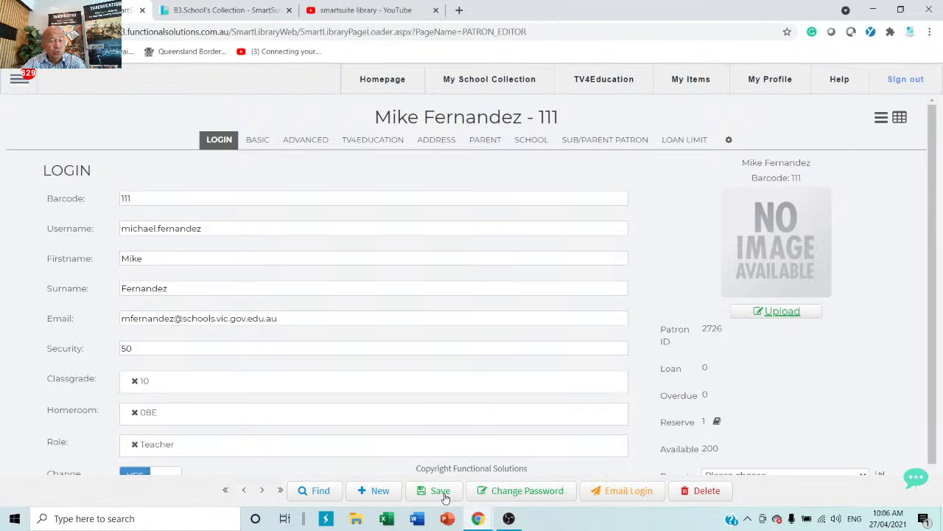
Step: Start a new patron record and enter its barcode, the student's first name and surname
click(374, 491)
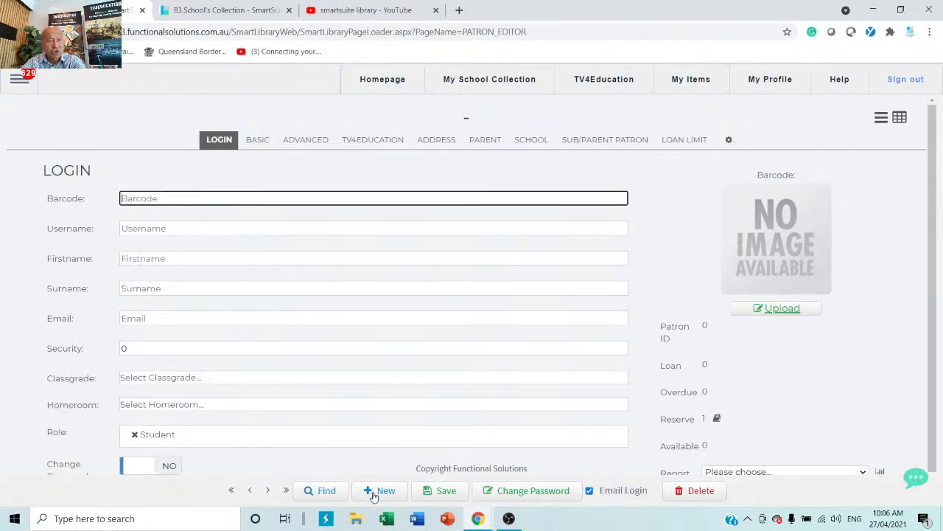
text(34)
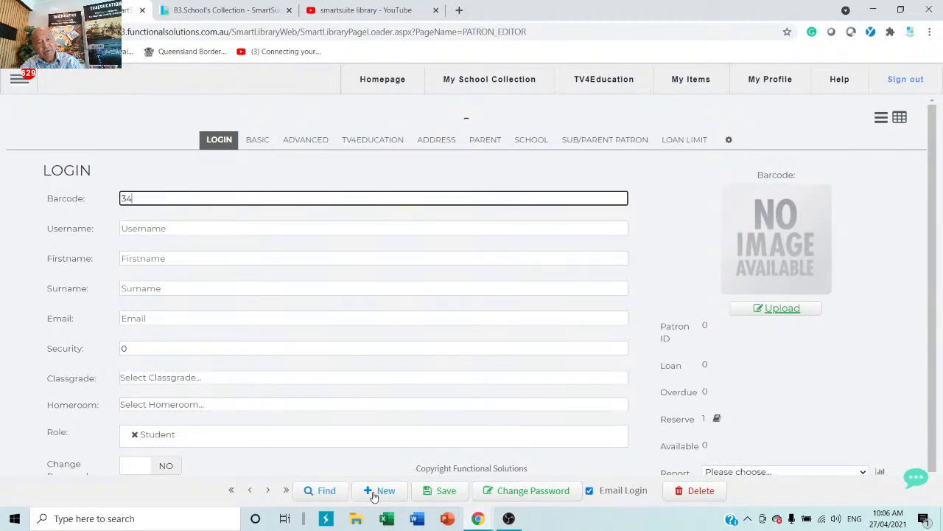
text(534534)
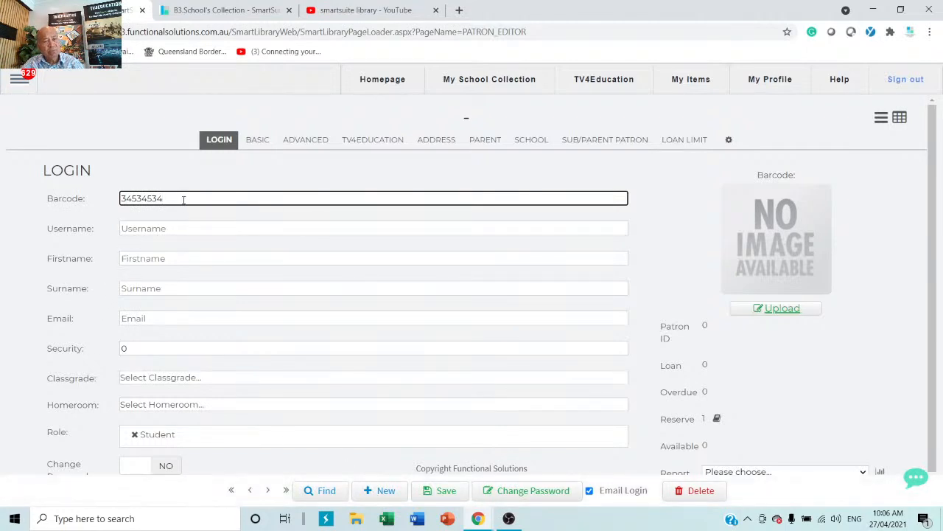
click(176, 264)
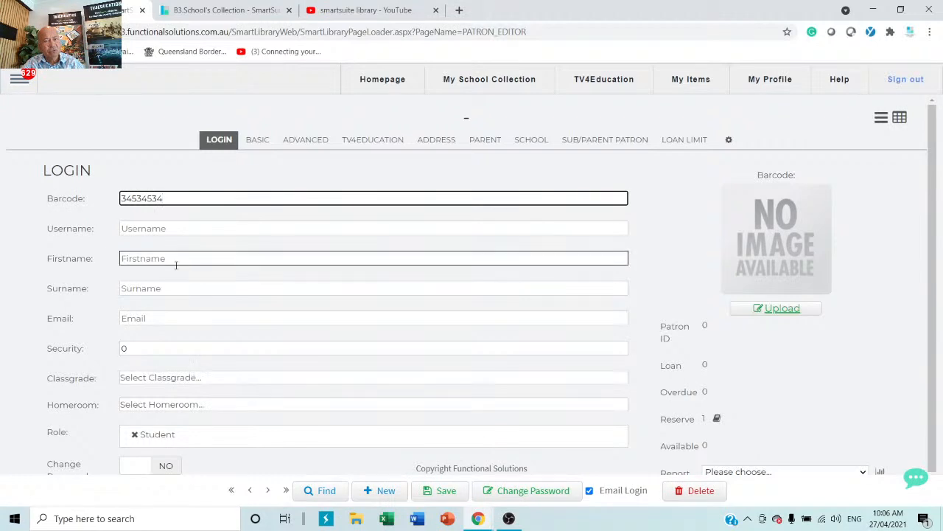
click(180, 257)
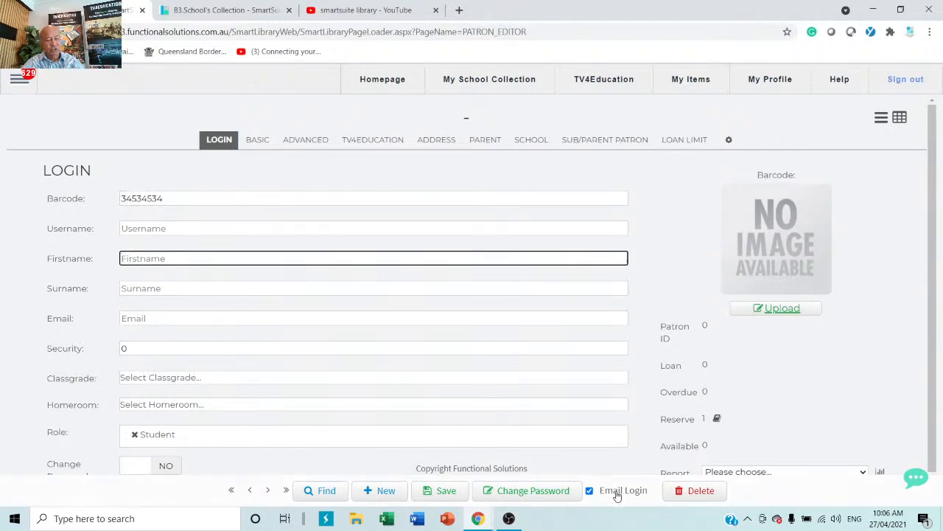
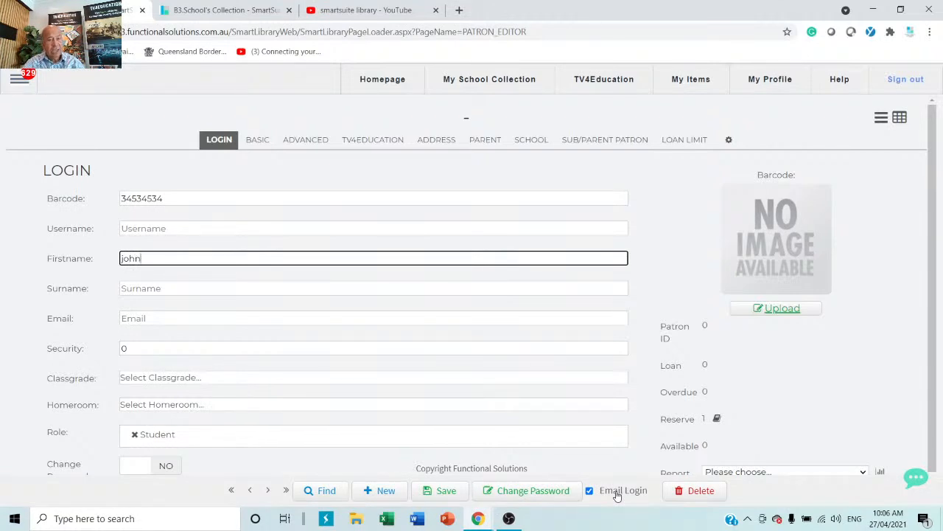
click(202, 290)
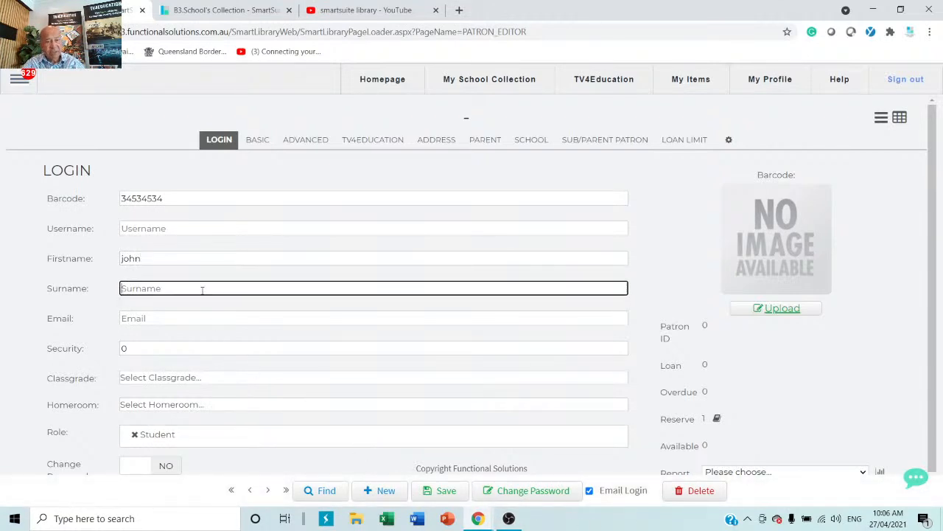
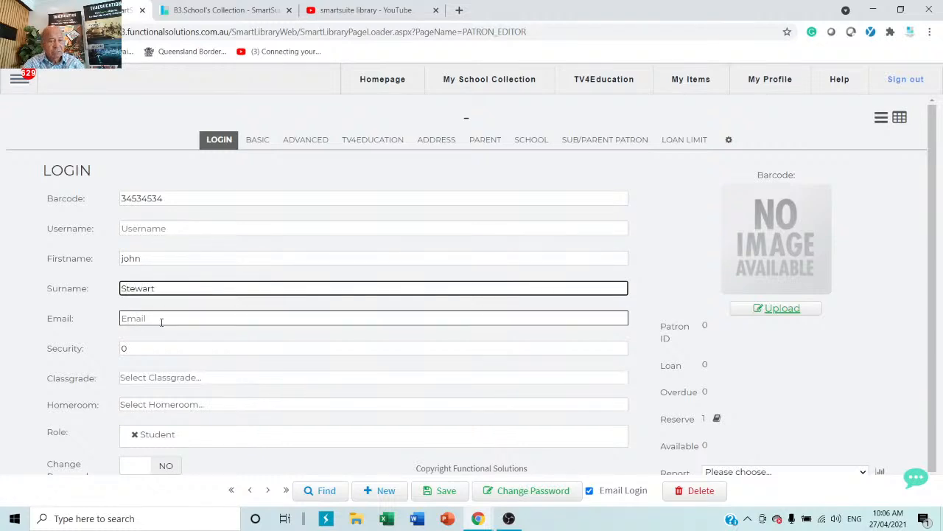
Step: Set Classgrade 10 and Homeroom 10C, then save the new student patron
click(152, 377)
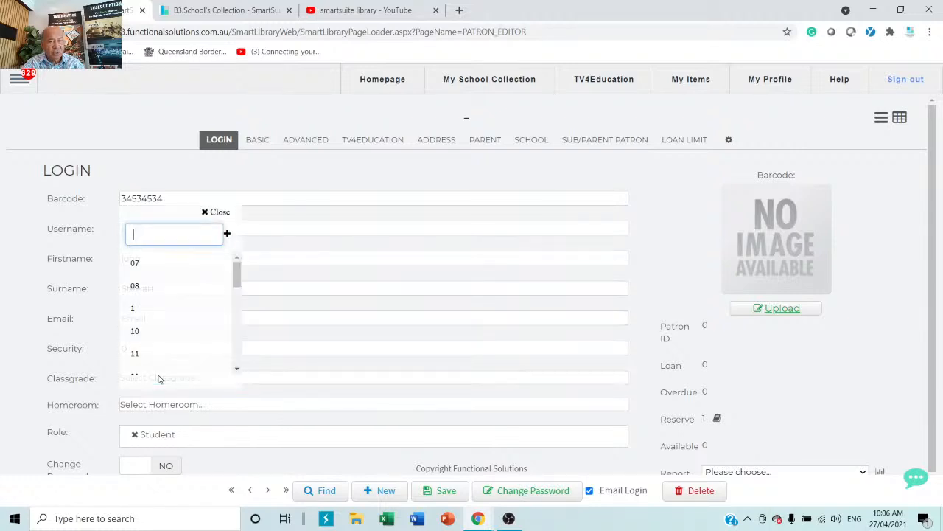
click(135, 331)
click(184, 413)
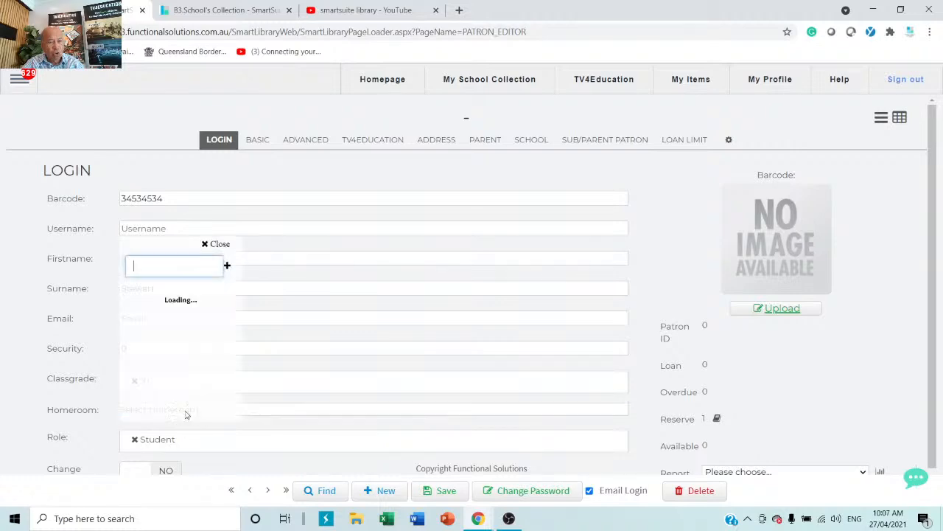
text(1)
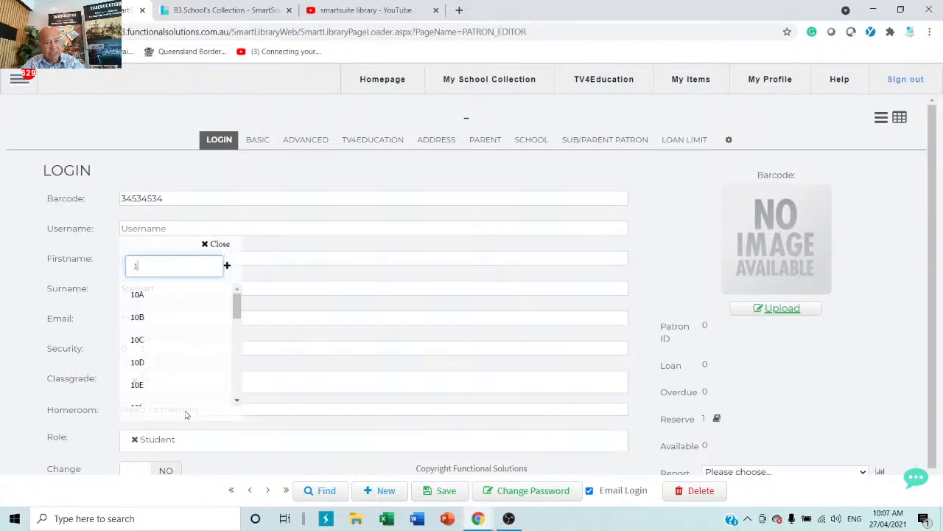
click(146, 342)
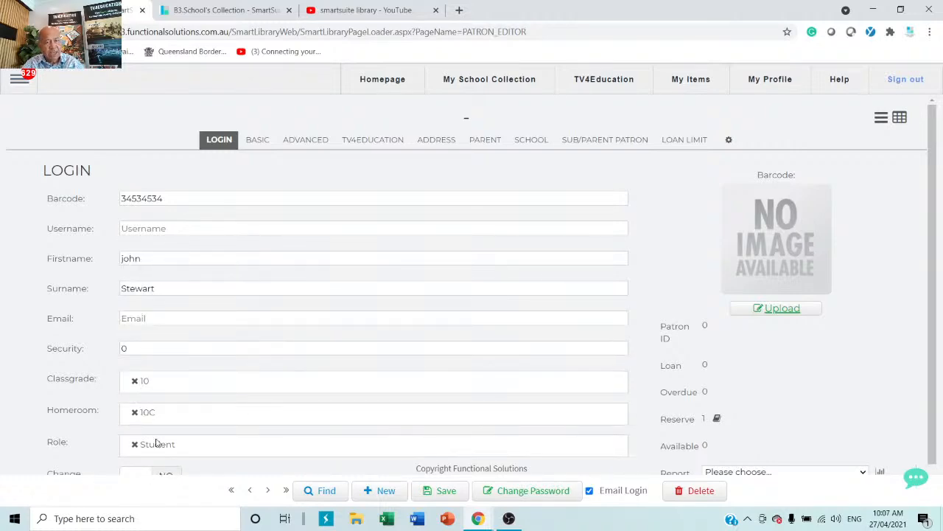
scroll(147, 427, down, 1)
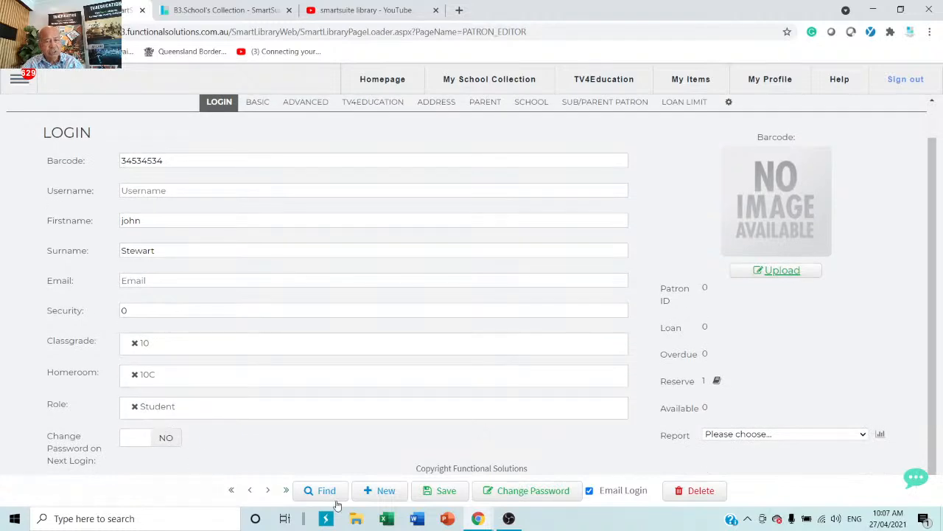
click(433, 494)
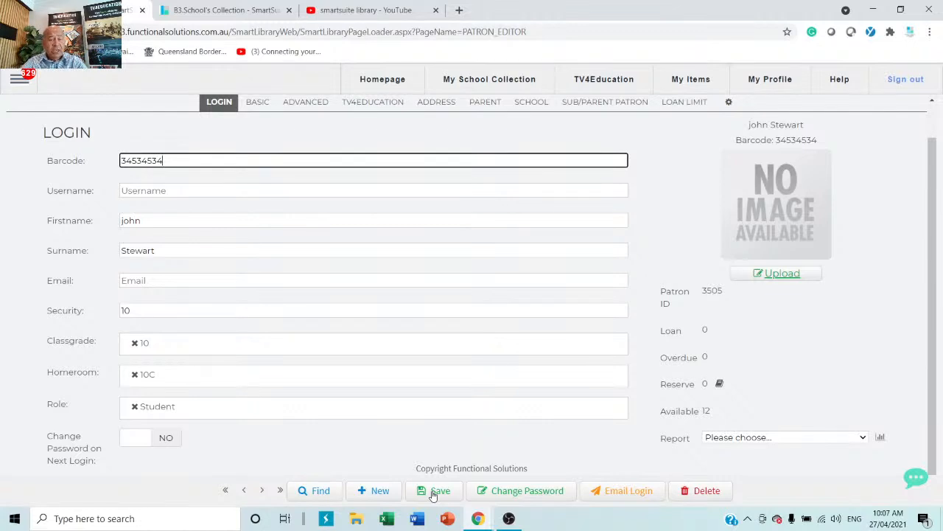
click(784, 274)
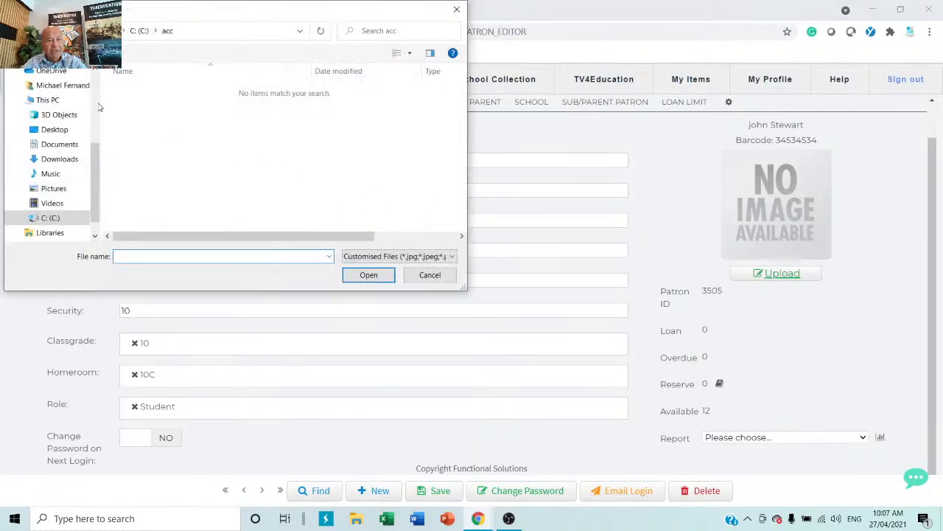
click(429, 275)
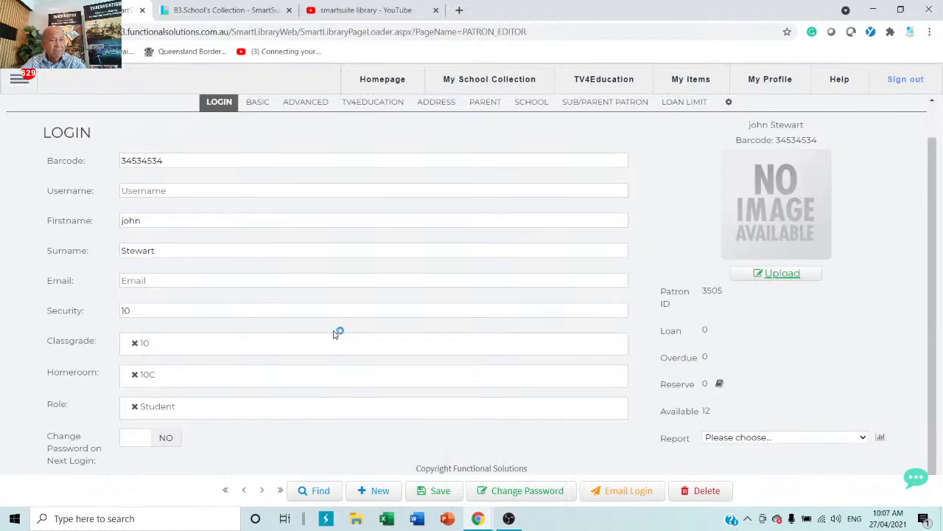
Step: Enter the student's login username, save the patron, and highlight the barcode and username values
click(186, 191)
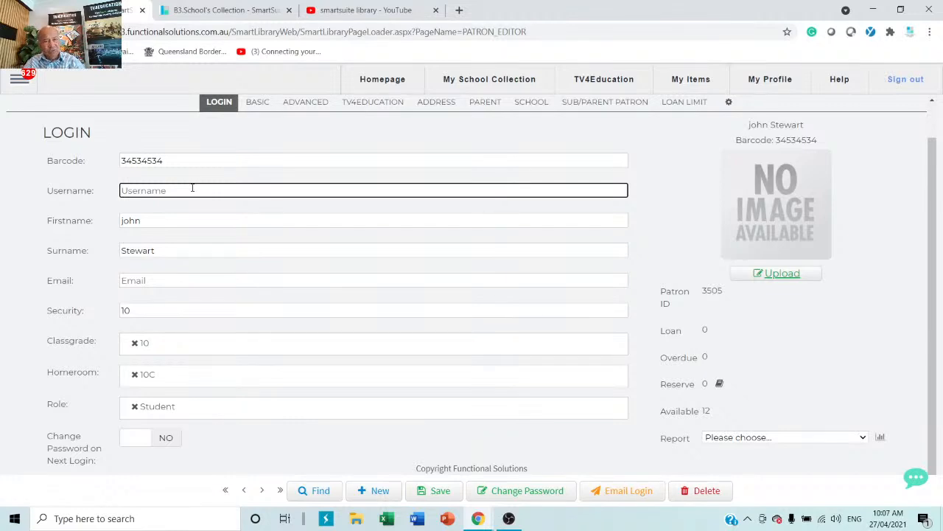
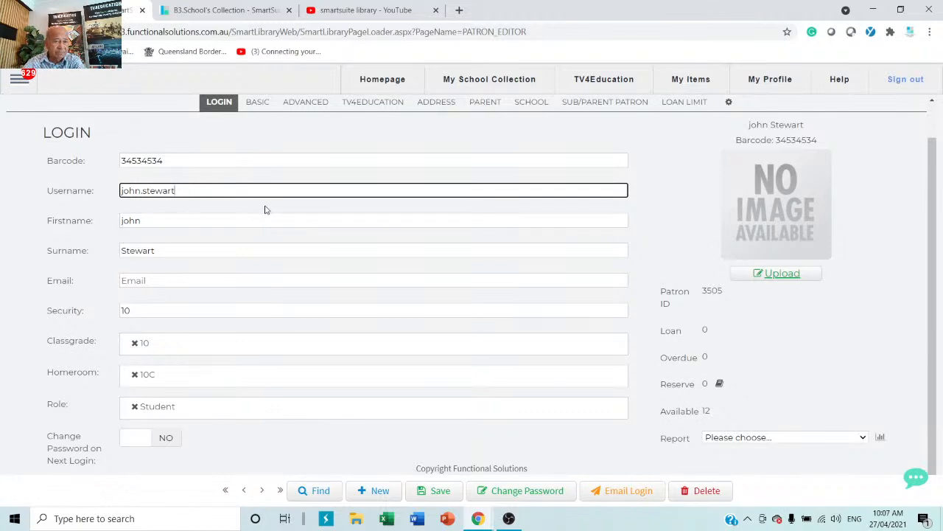
click(439, 492)
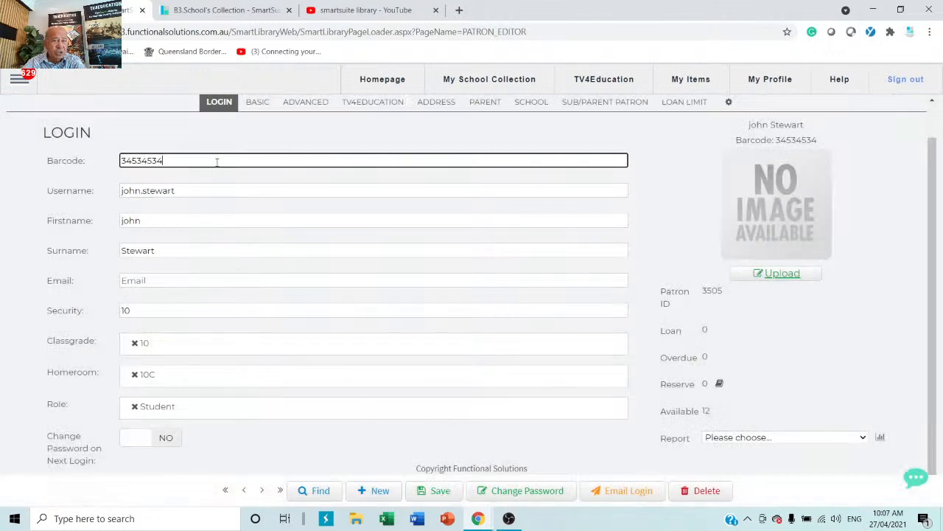
drag(217, 162, 114, 160)
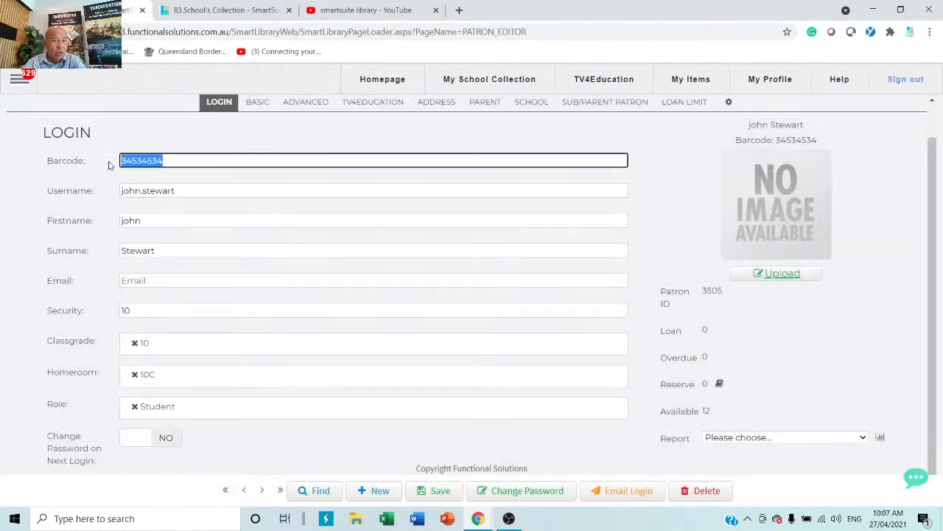
drag(213, 190, 57, 198)
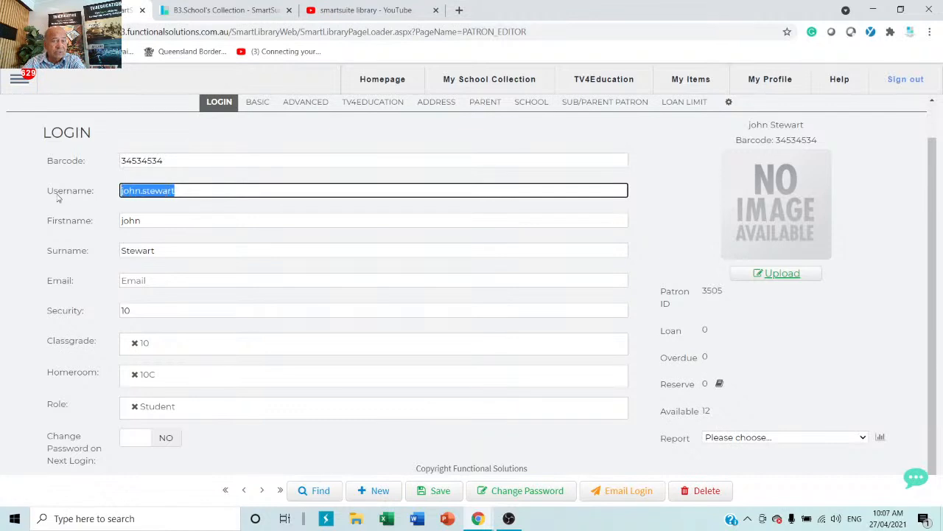
Step: Fill in the patron's e-mail address and save the record
click(163, 280)
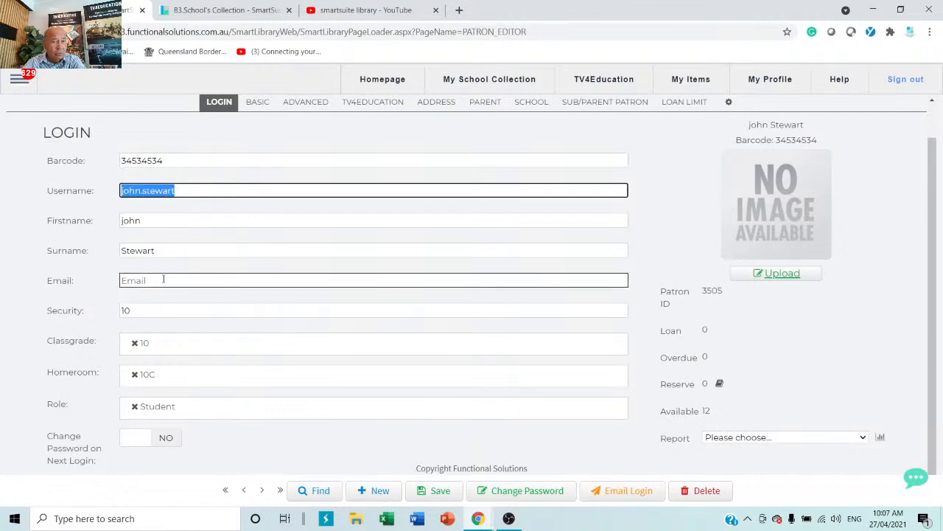
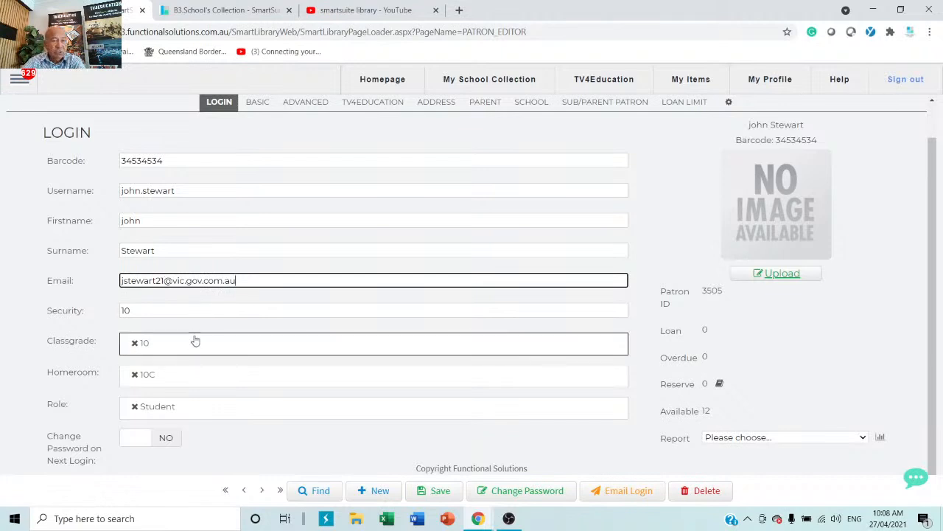
click(201, 310)
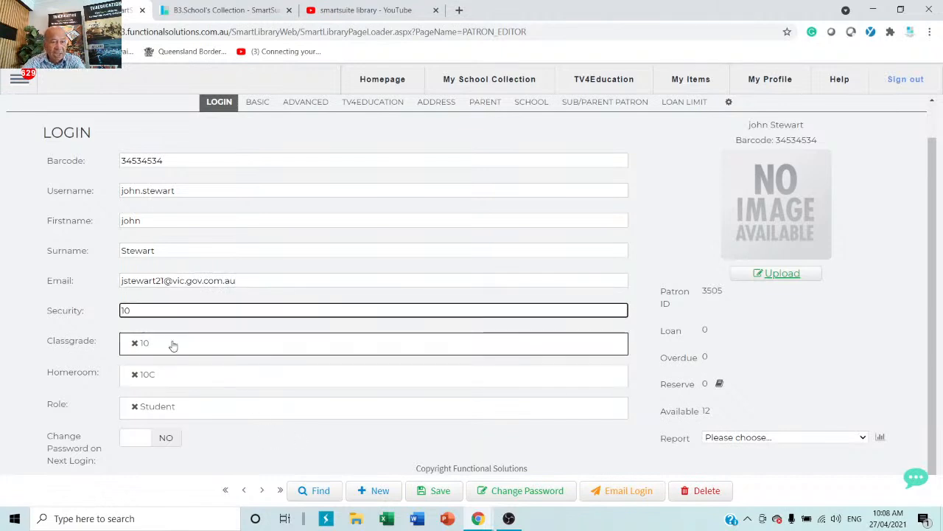
click(435, 490)
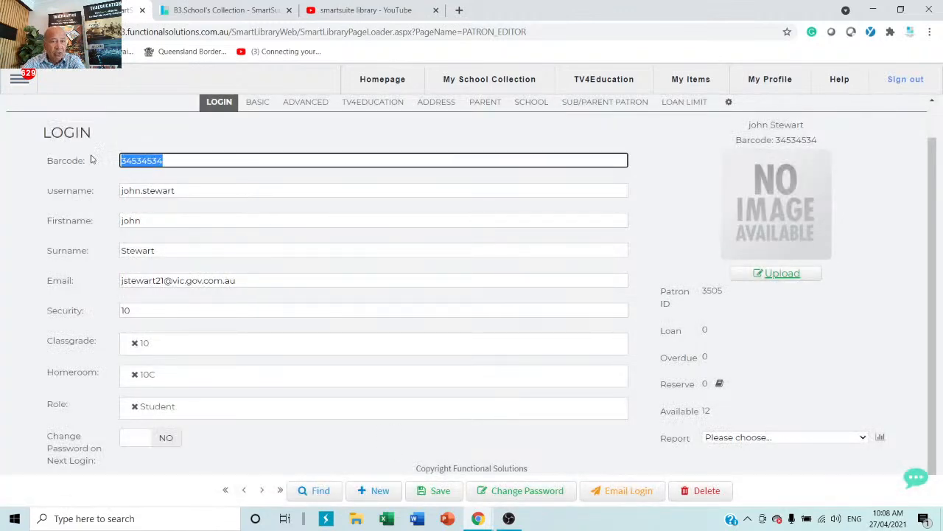
Step: Highlight the username and e-mail, save again, and bring up the Change Password form
click(217, 190)
drag(217, 190, 74, 190)
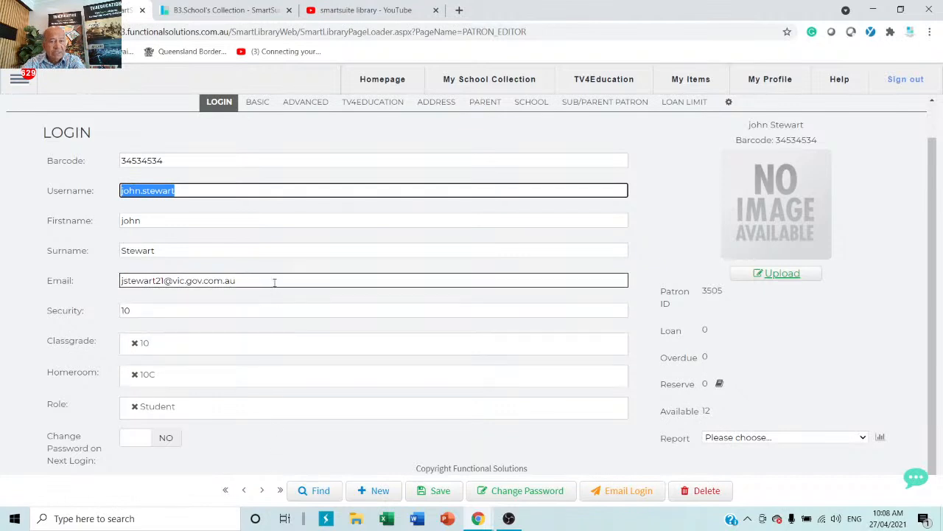
drag(274, 280, 0, 297)
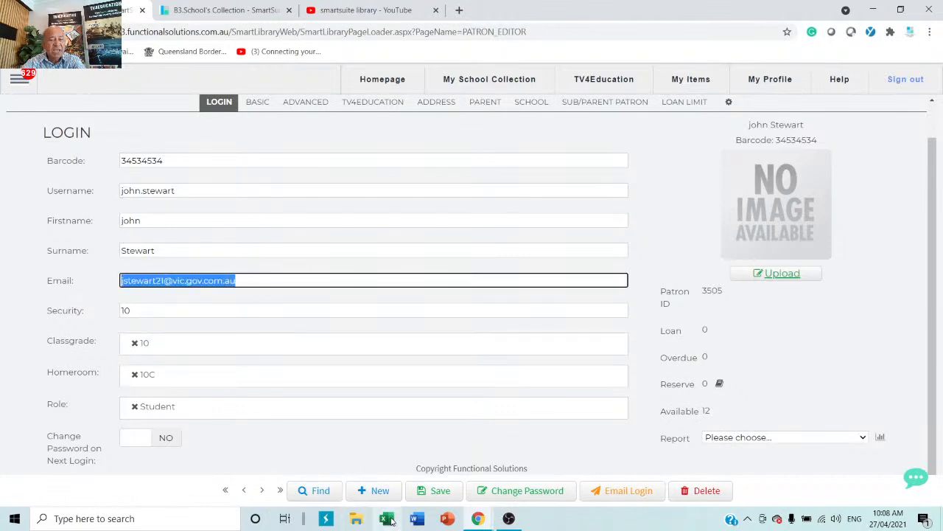
click(432, 492)
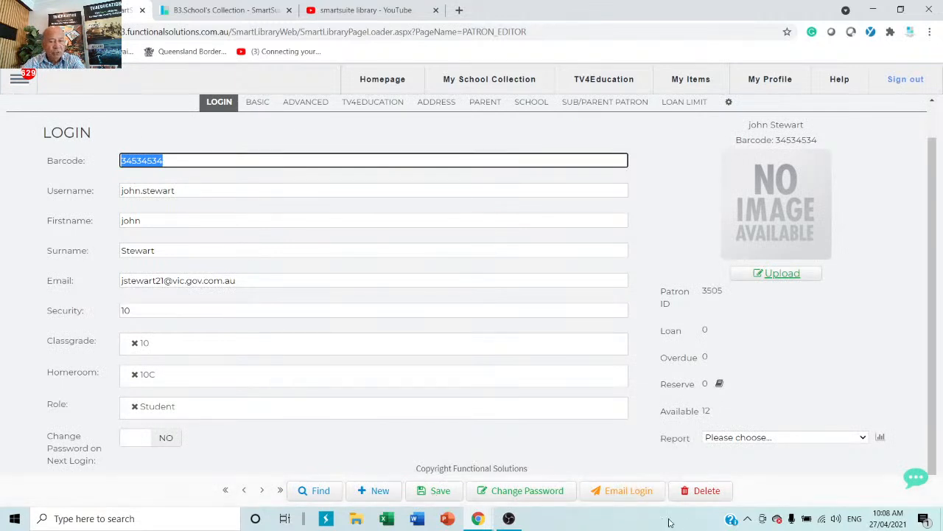
click(550, 494)
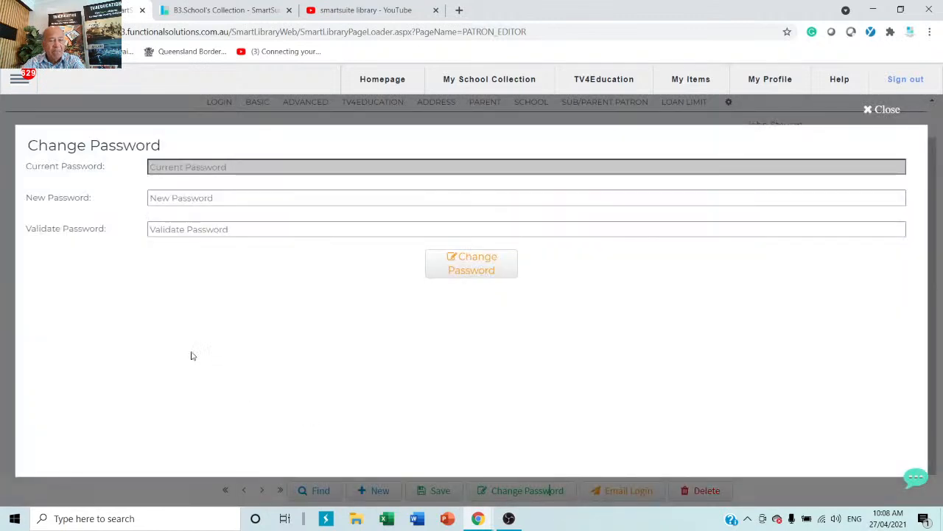
Step: Enter the patron's new password, confirm it in Validate Password, and apply the change
click(243, 199)
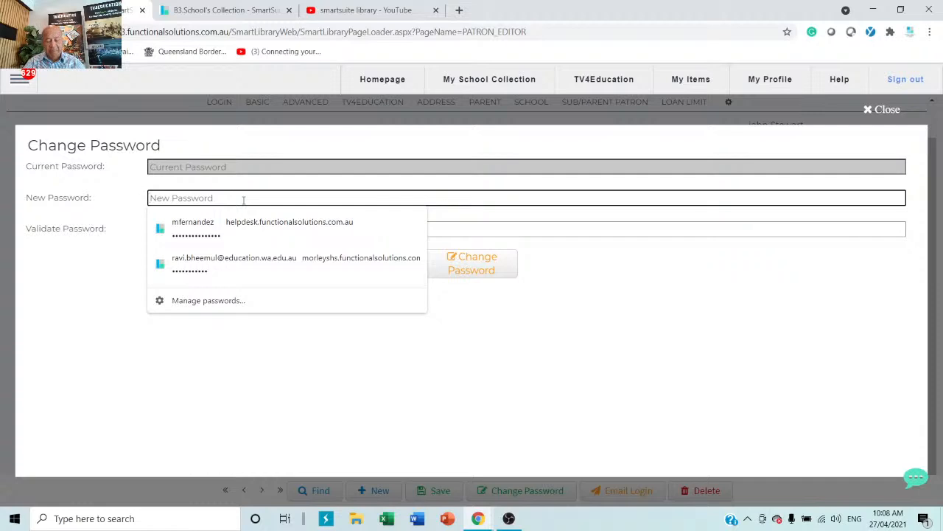
text(pass)
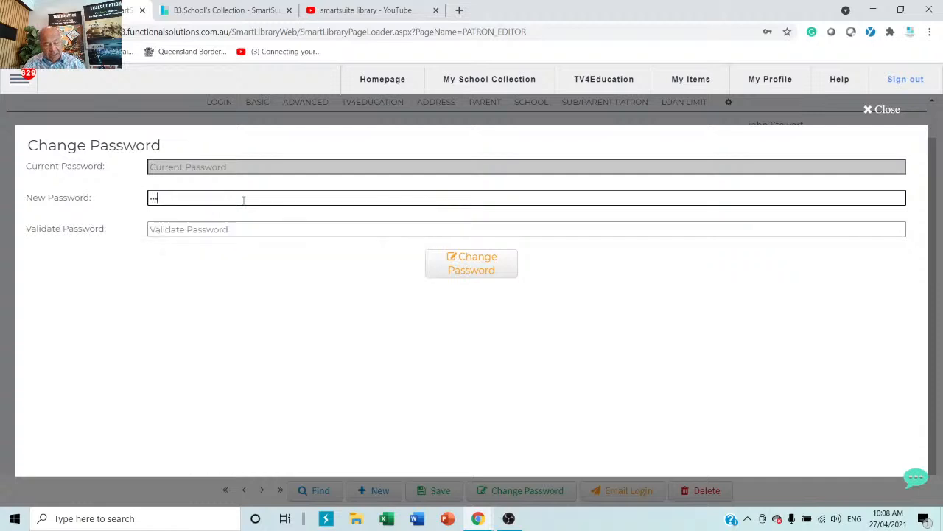
text(word)
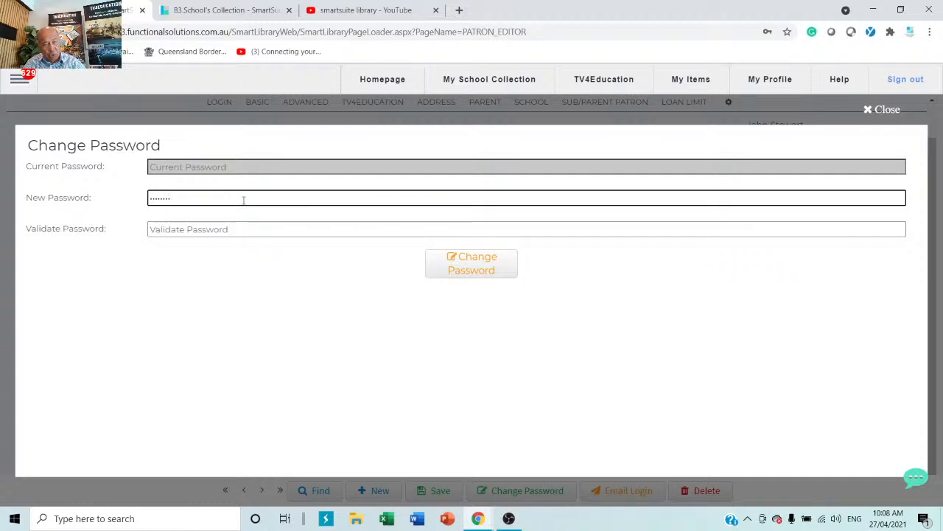
key(Tab)
text(p)
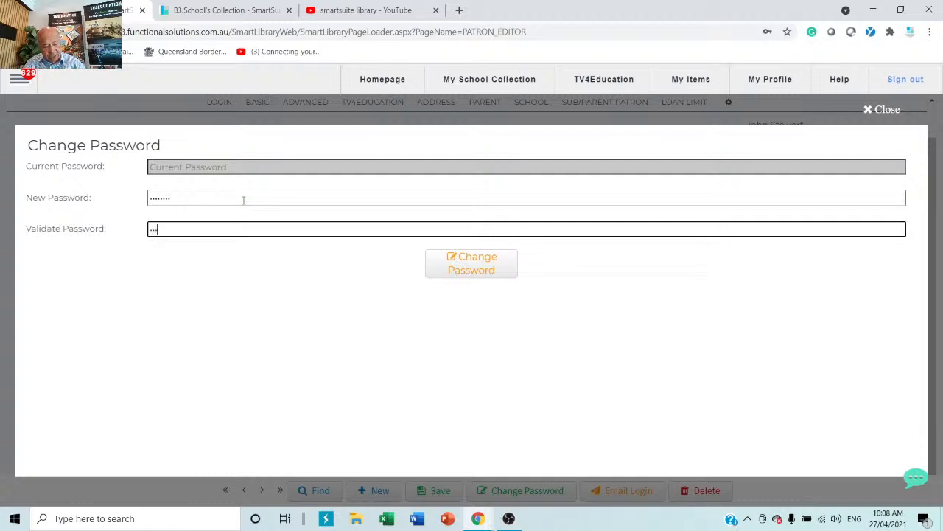
text(assword)
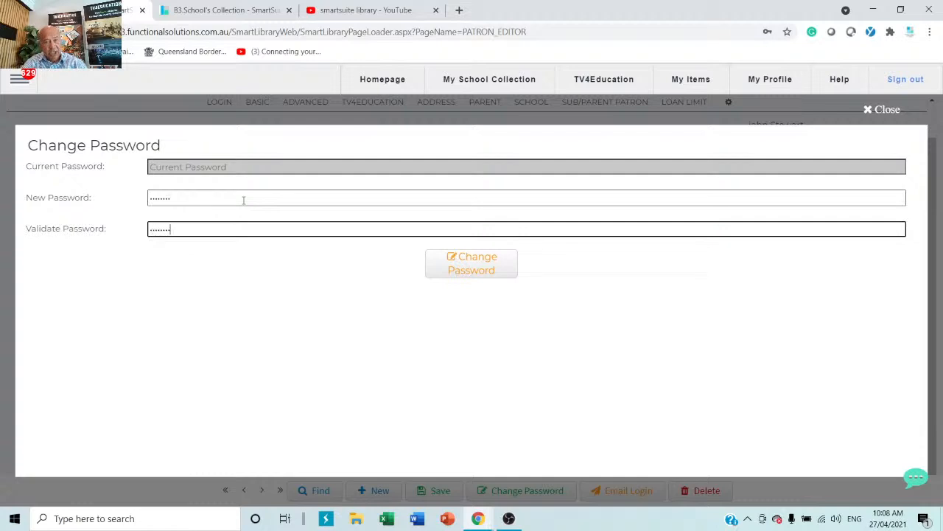
click(466, 265)
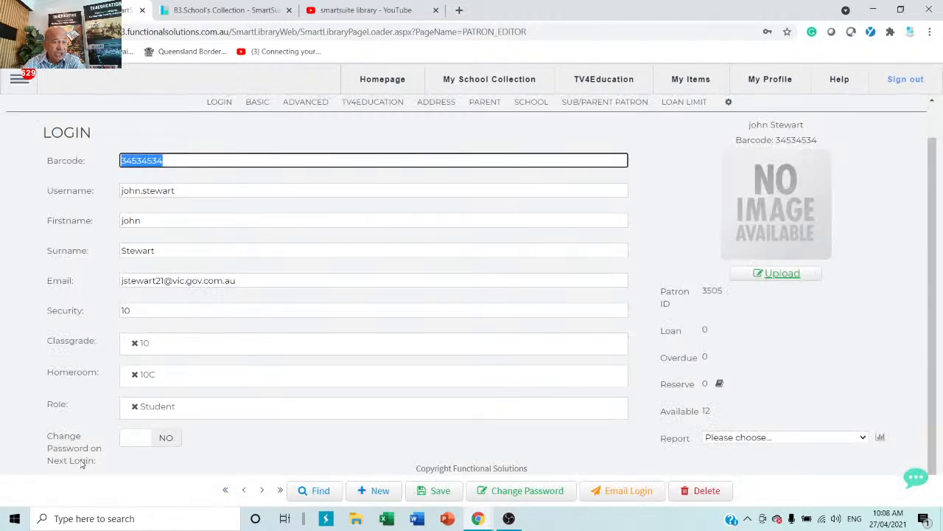
Step: Set Change Password on Next Login to YES and save the patron record
click(130, 442)
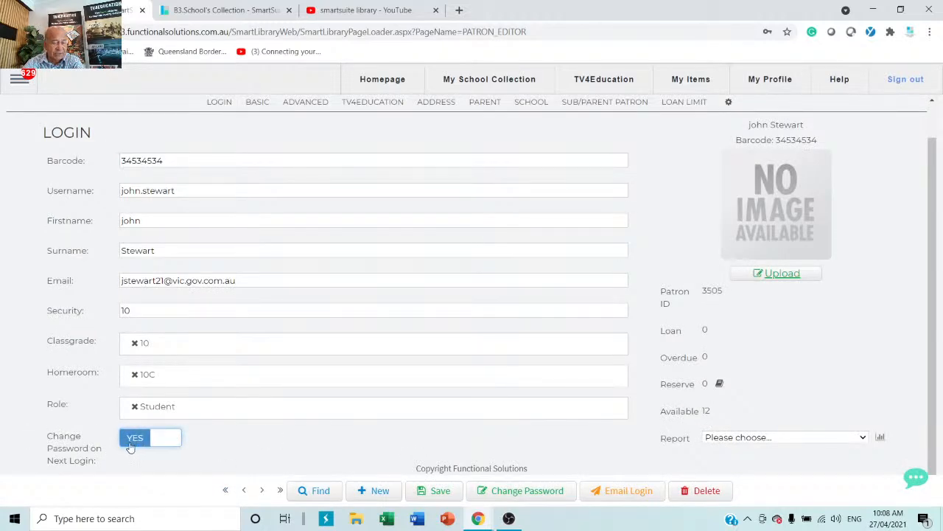
click(440, 494)
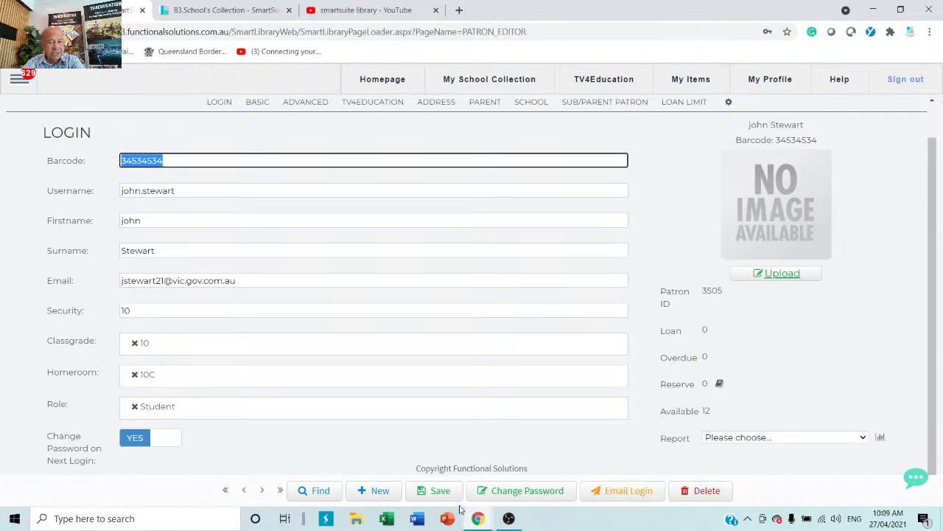
click(436, 497)
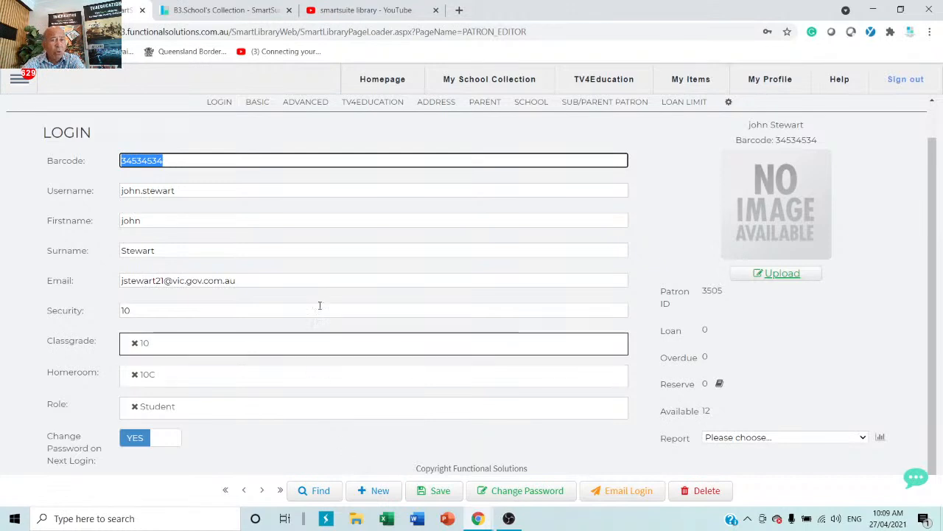
click(258, 103)
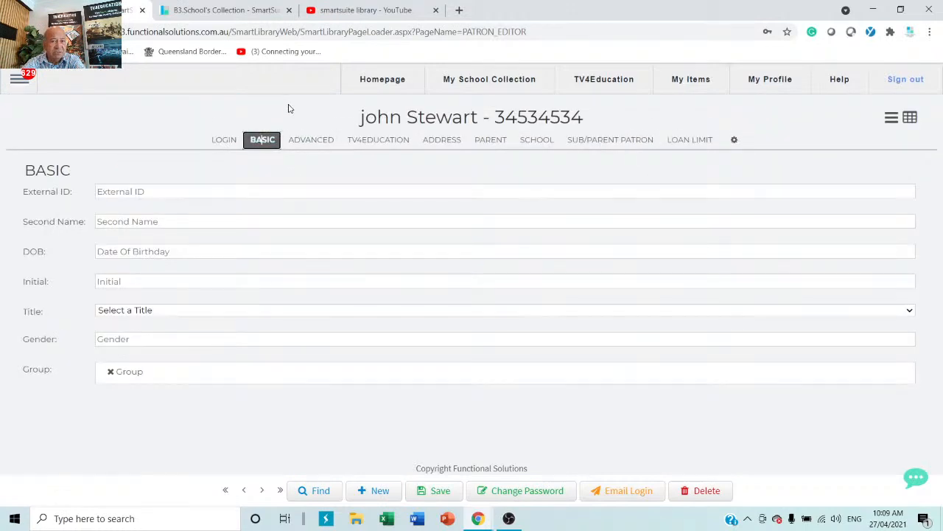
click(325, 140)
click(379, 144)
click(446, 146)
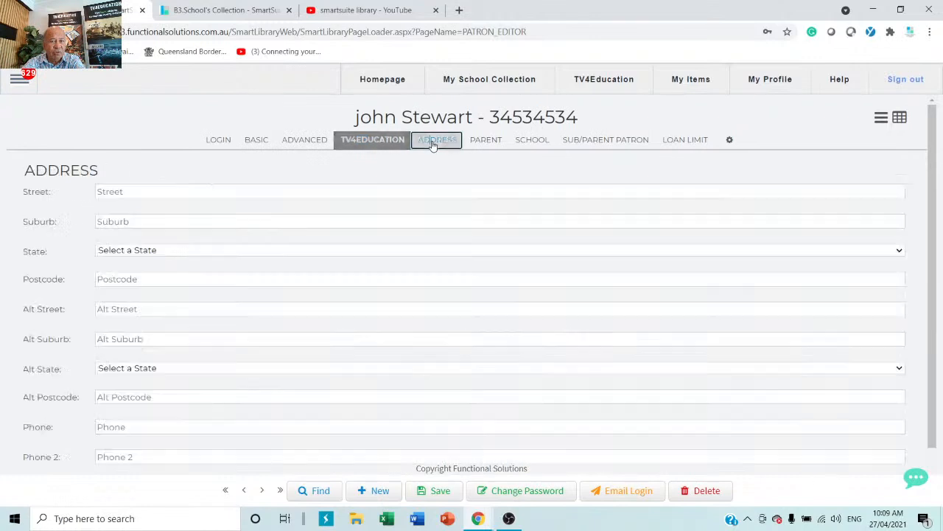
click(486, 144)
click(537, 144)
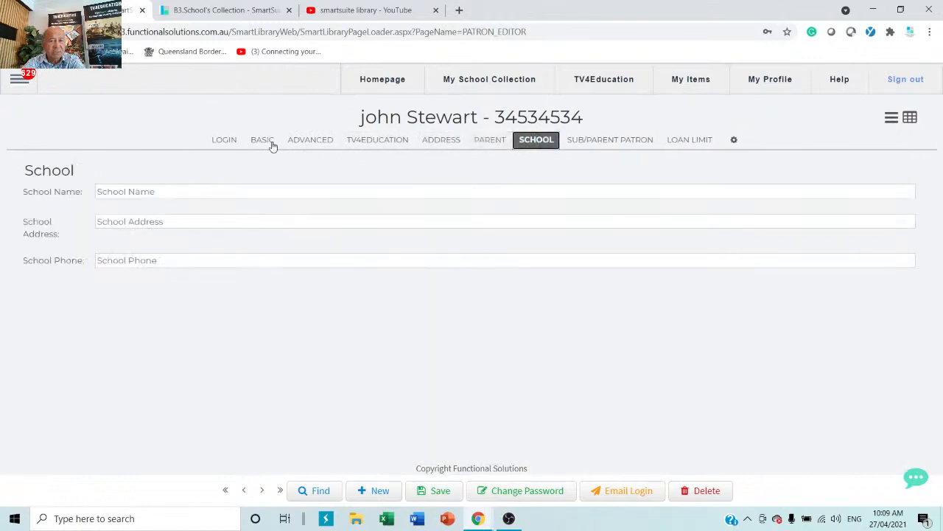
click(225, 141)
scroll(238, 377, down, 1)
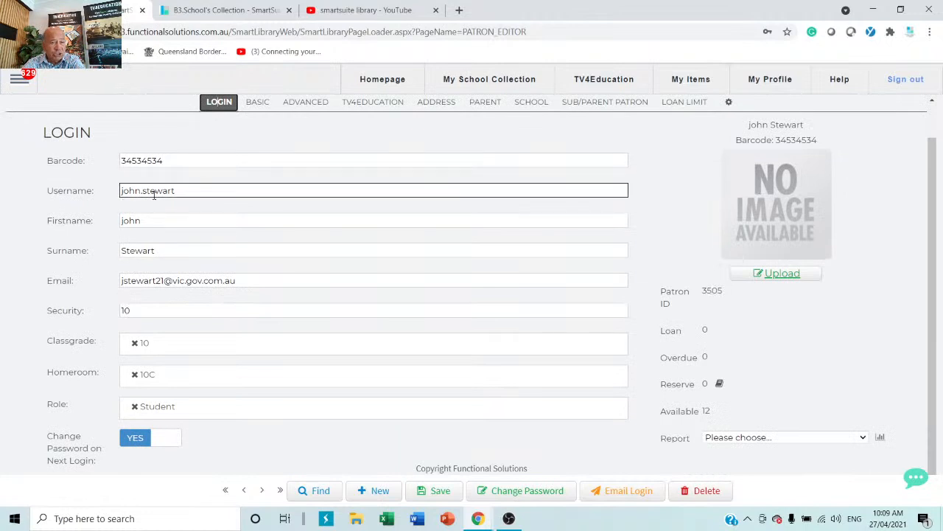
Step: Remove the Student role, try the Teacher role, then remove it again
click(135, 406)
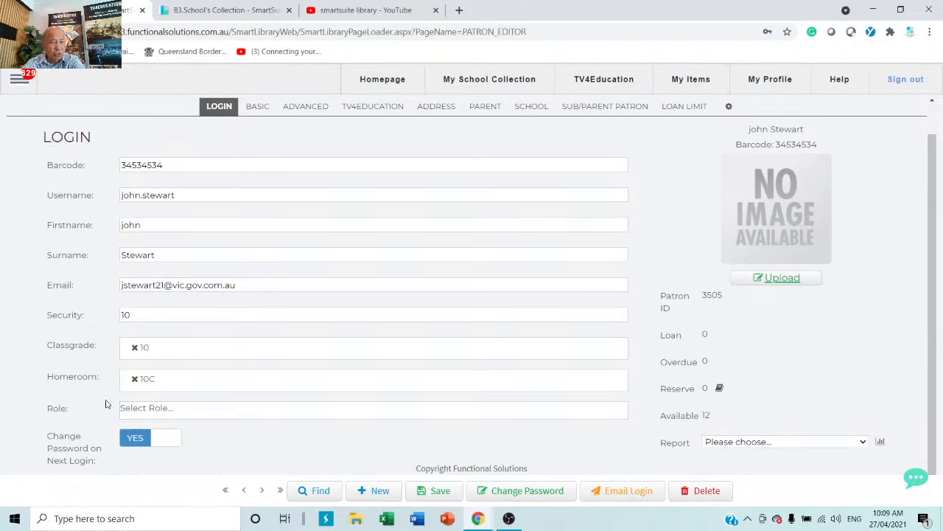
click(235, 414)
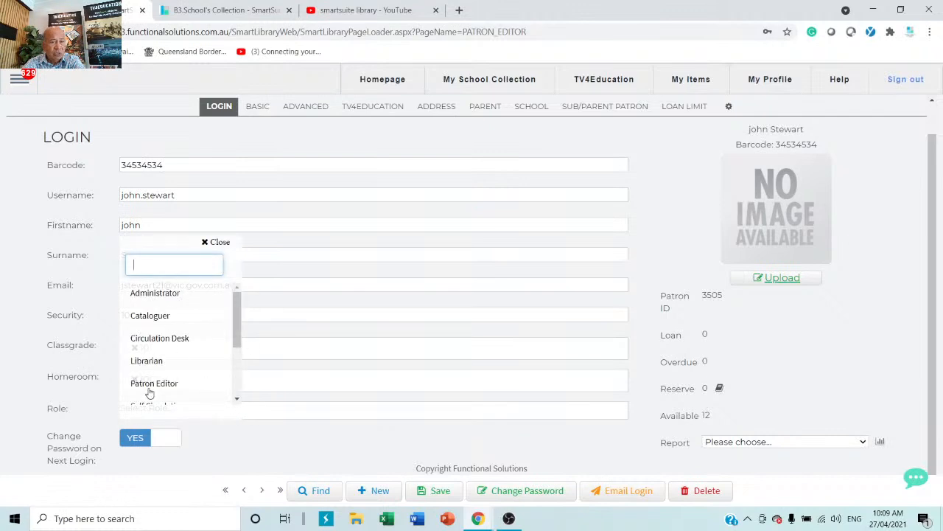
scroll(151, 380, down, 3)
click(154, 353)
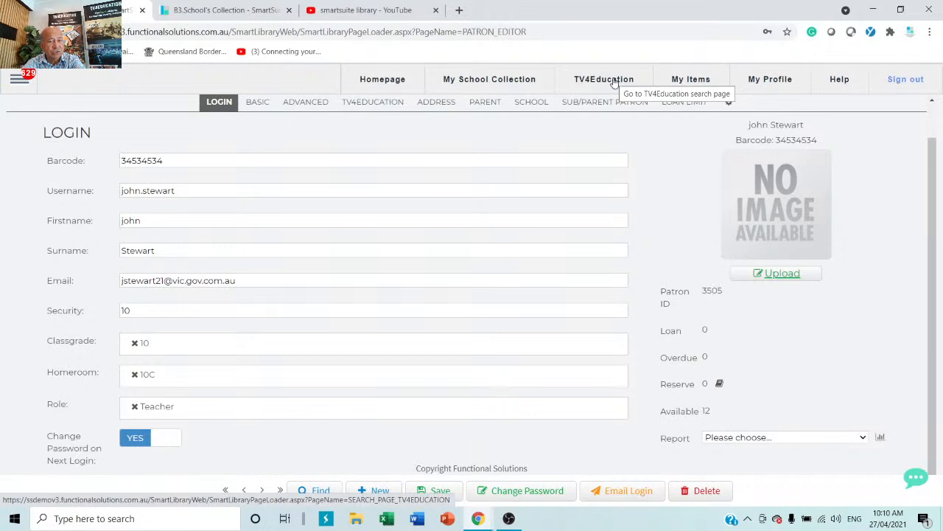
click(134, 408)
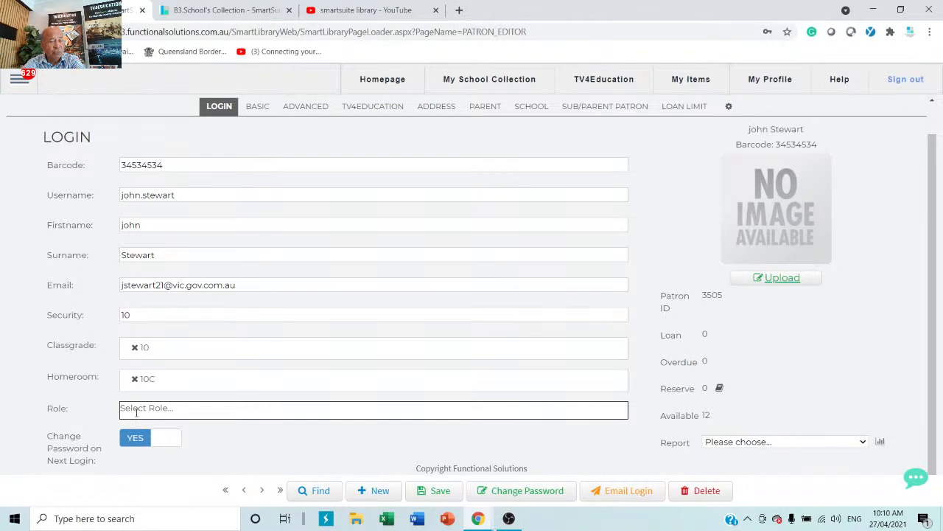
click(135, 413)
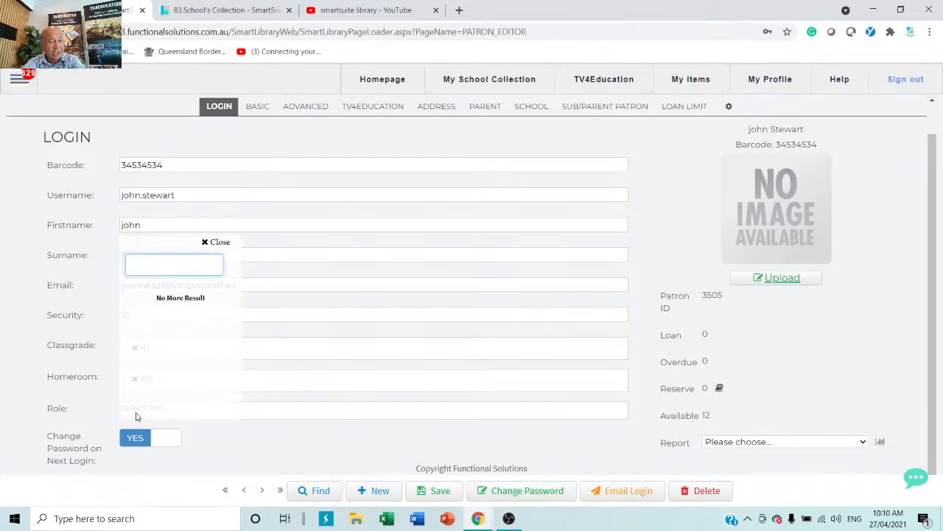
click(297, 466)
Step: Assign the patron the Cataloguer and Circulation Desk roles
click(181, 416)
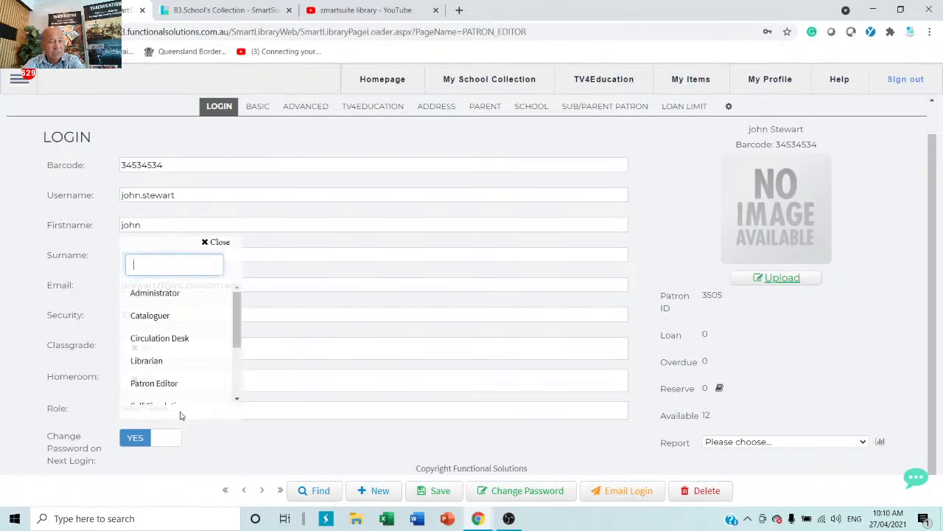
click(167, 315)
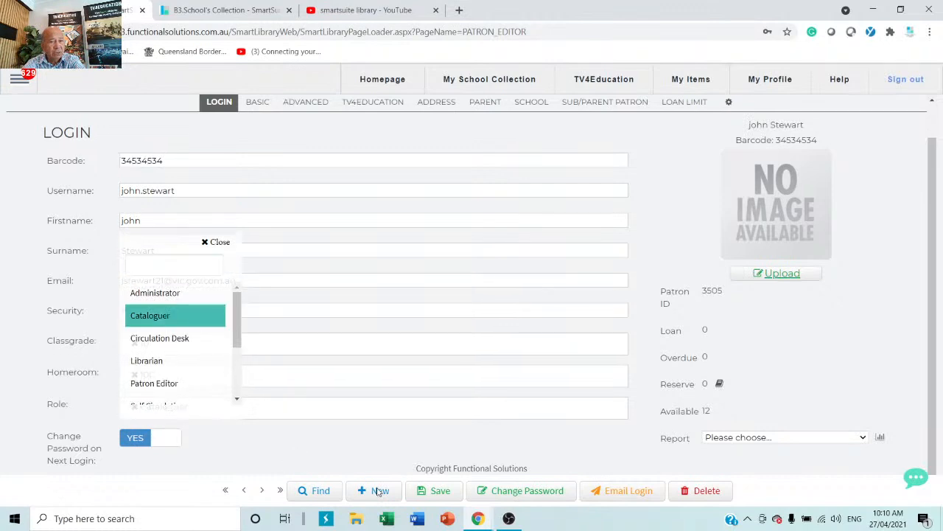
click(382, 440)
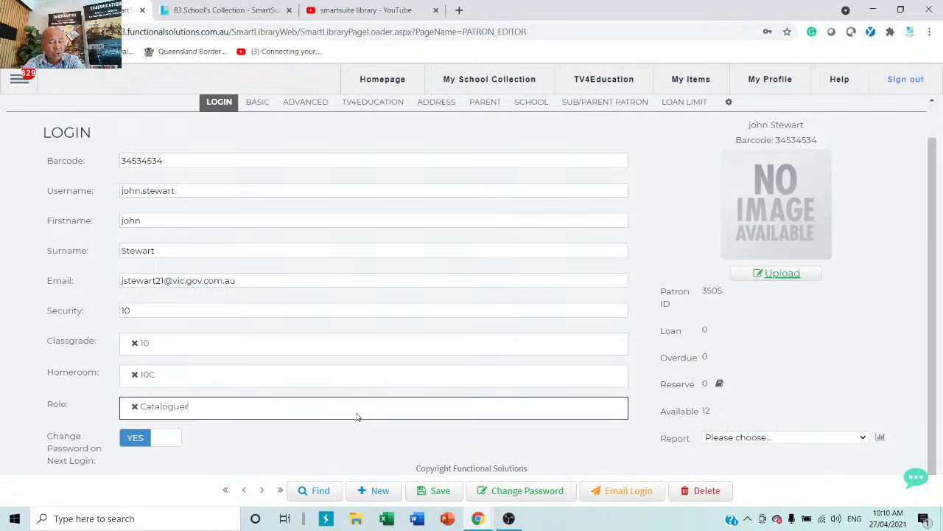
click(356, 416)
click(163, 336)
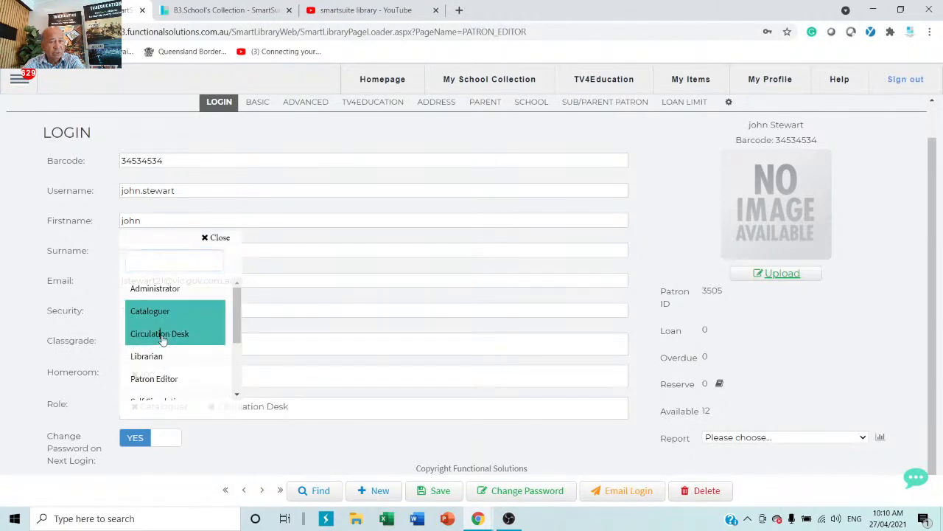
click(337, 444)
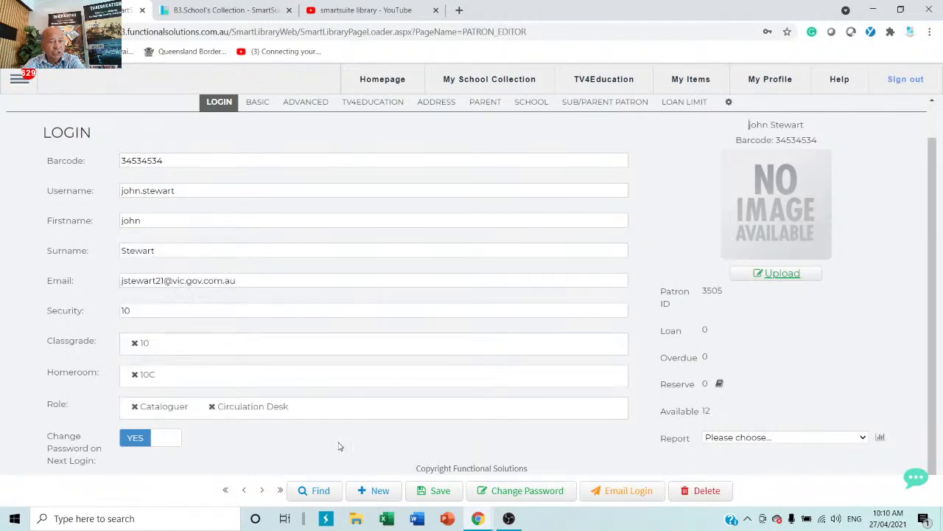
Step: Replace Cataloguer and Circulation Desk with Librarian as the patron's only role
click(213, 406)
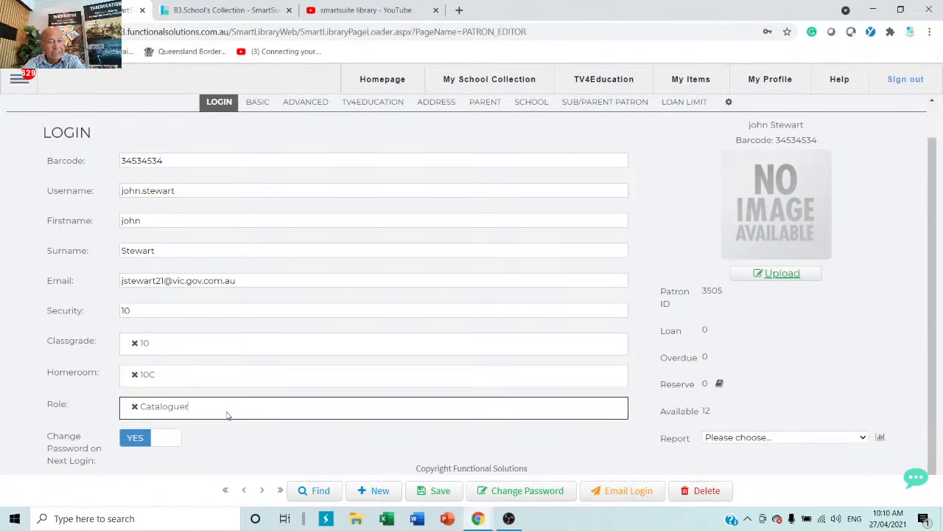
click(134, 407)
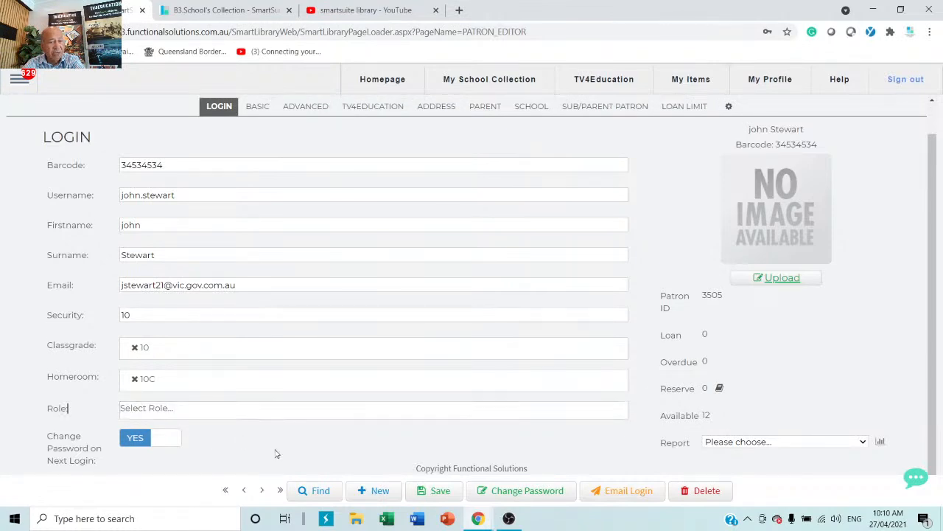
click(295, 415)
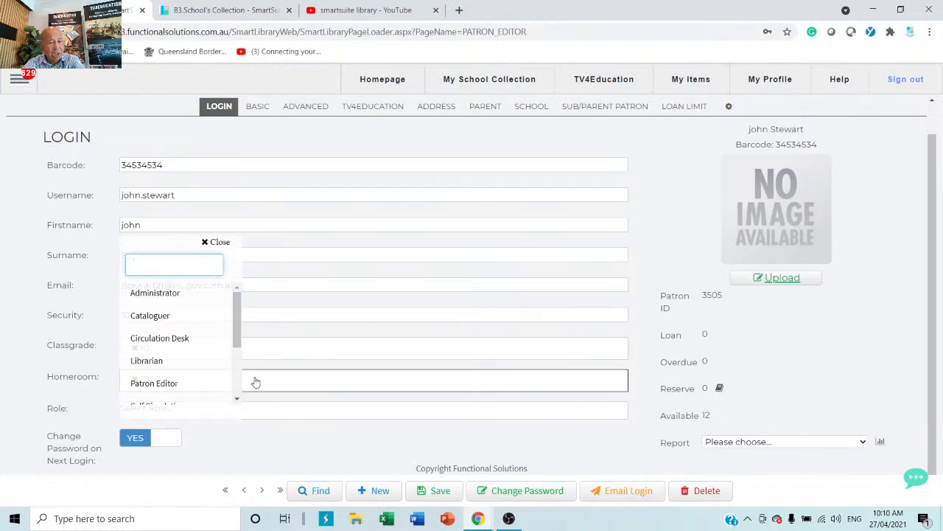
click(148, 360)
click(315, 435)
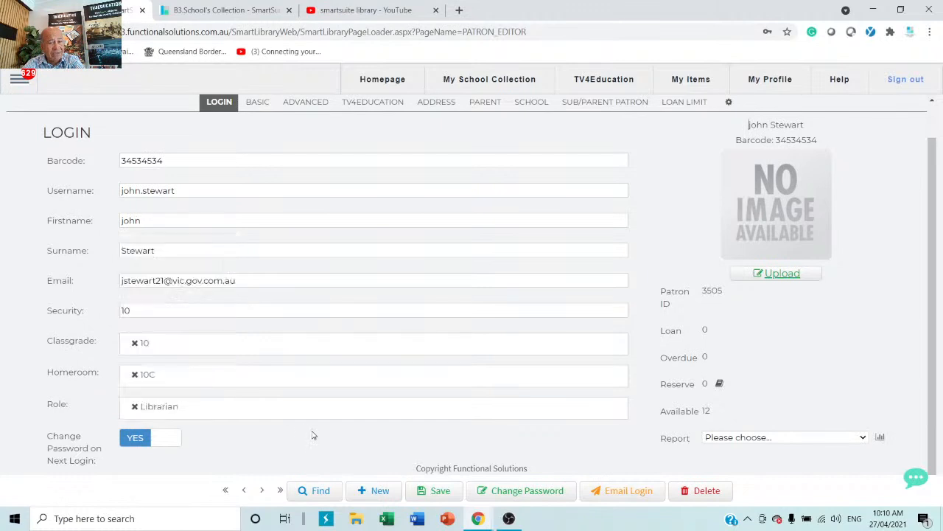
click(18, 79)
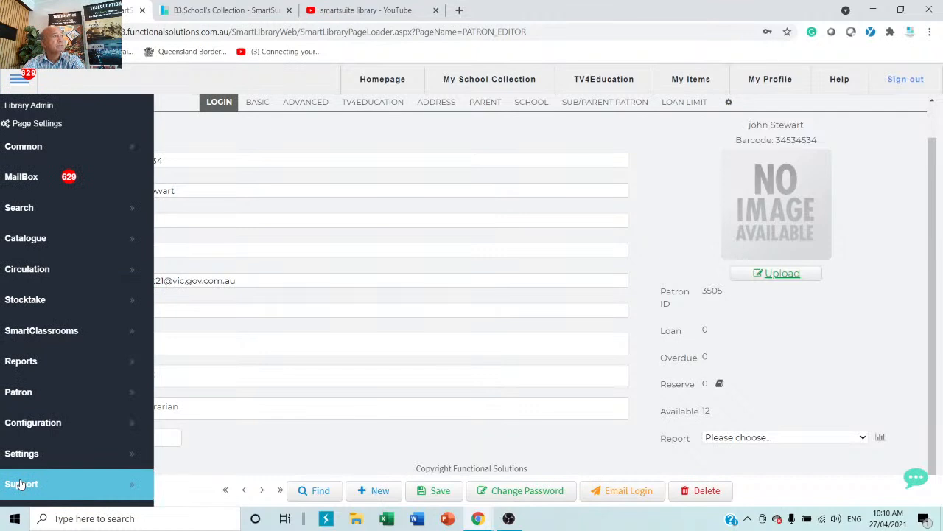
Step: Open the Catalogue Detail editor from the main menu's catalogue options
click(347, 447)
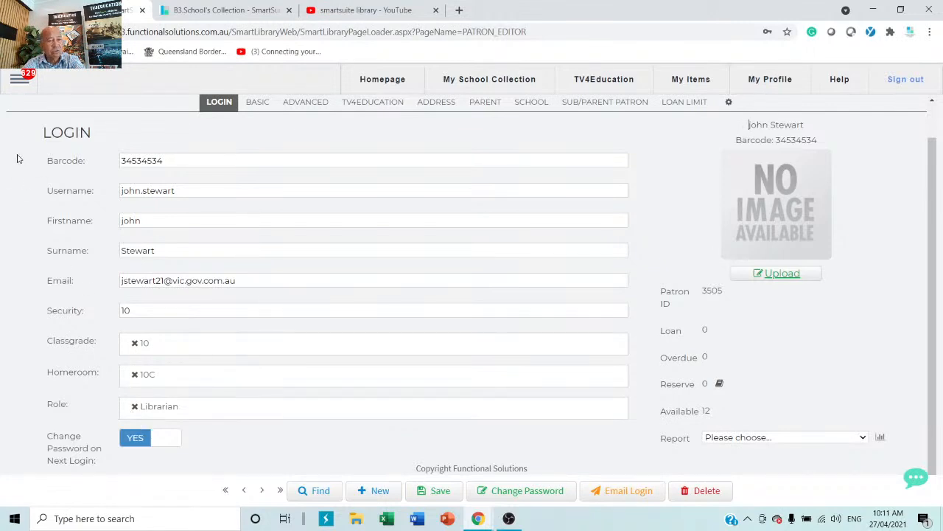
click(22, 86)
click(26, 244)
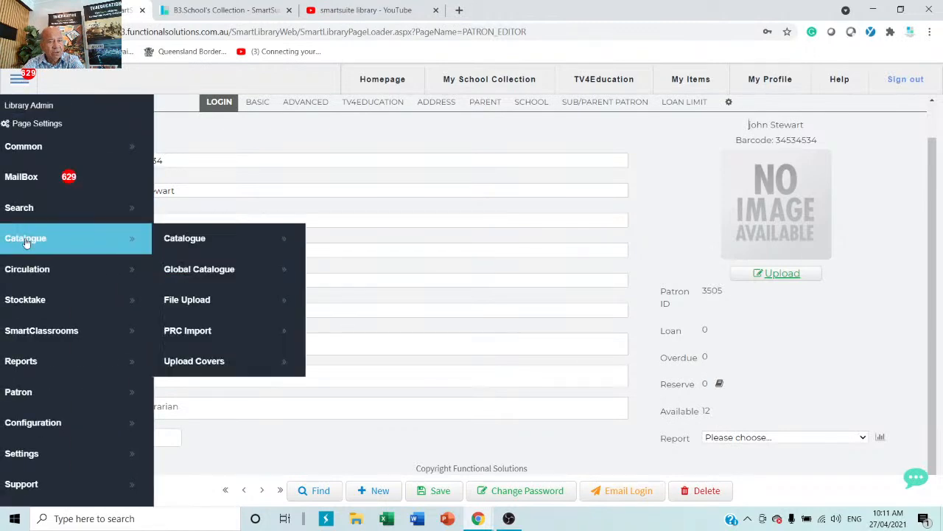
click(219, 241)
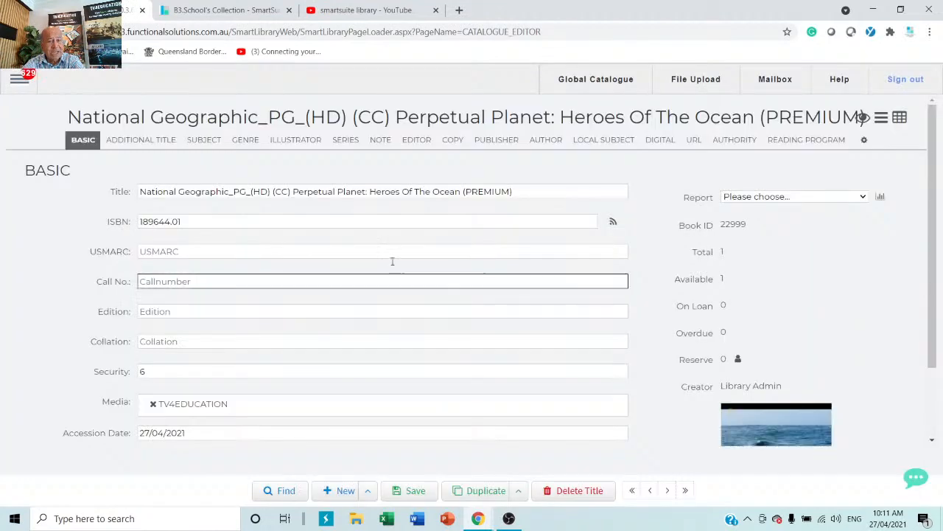
Step: Run a catalogue search for 'cat' and scroll through the matching books and TV4EDUCATION videos
click(324, 221)
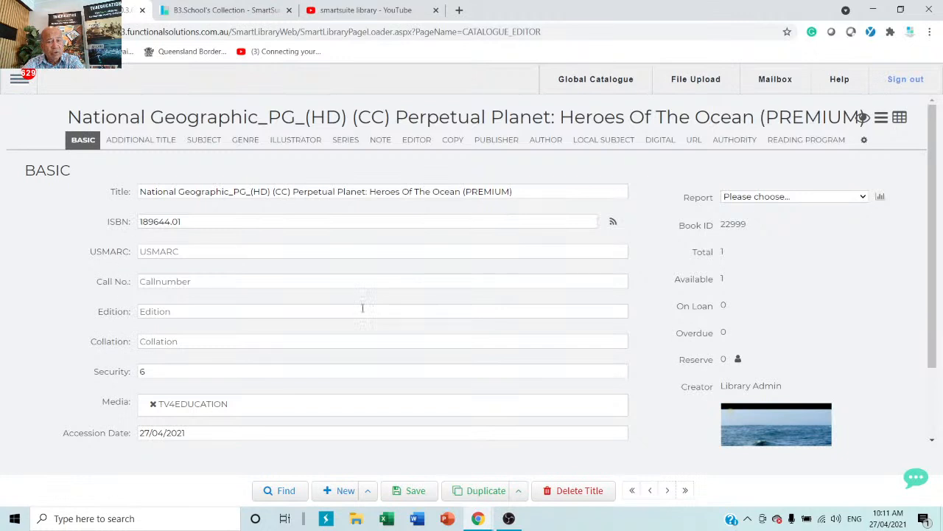
click(283, 496)
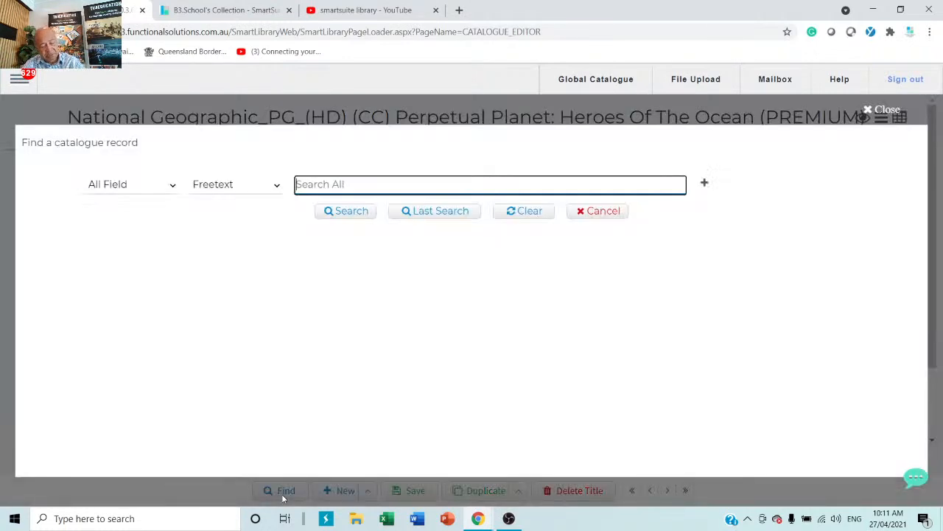
text(cat)
key(Return)
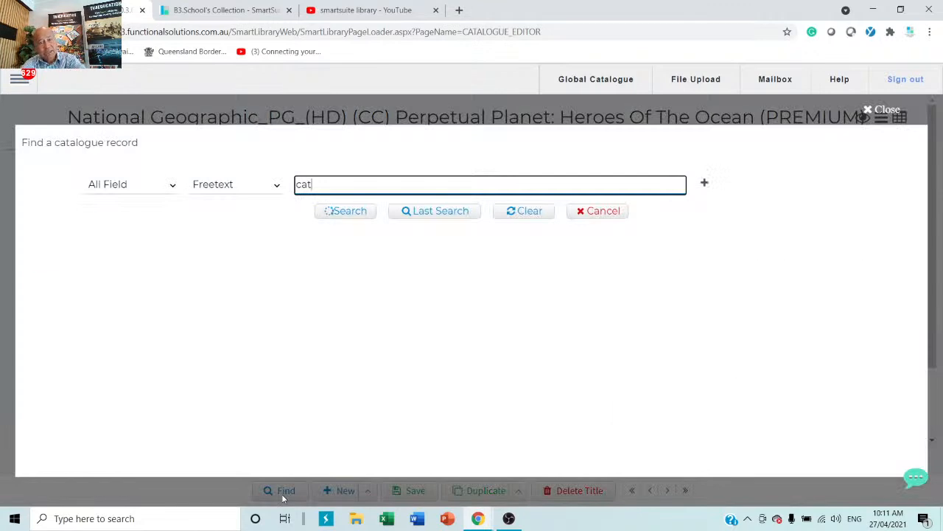
scroll(207, 427, down, 5)
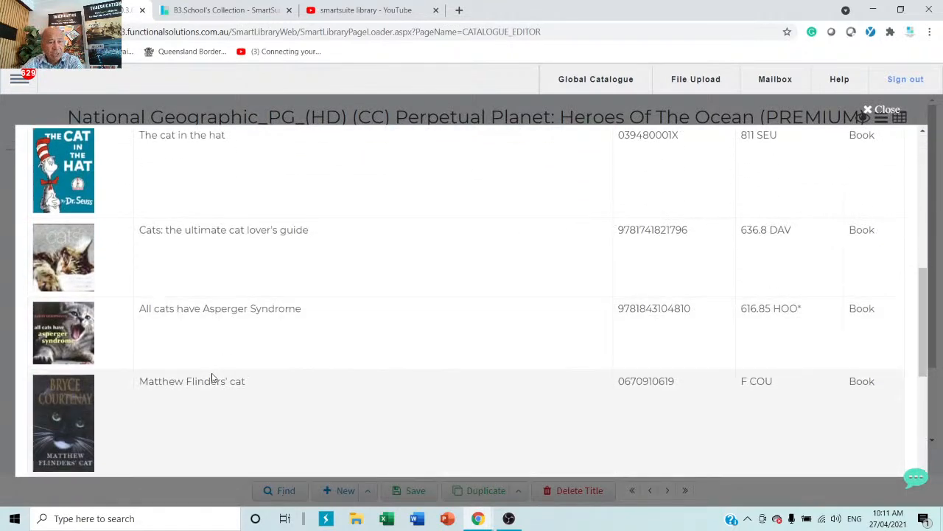
scroll(211, 376, down, 5)
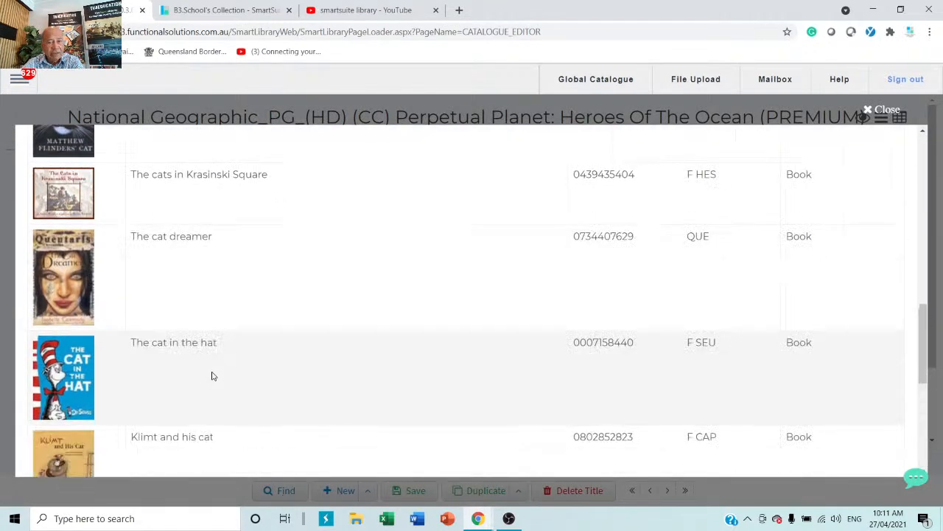
scroll(211, 376, down, 4)
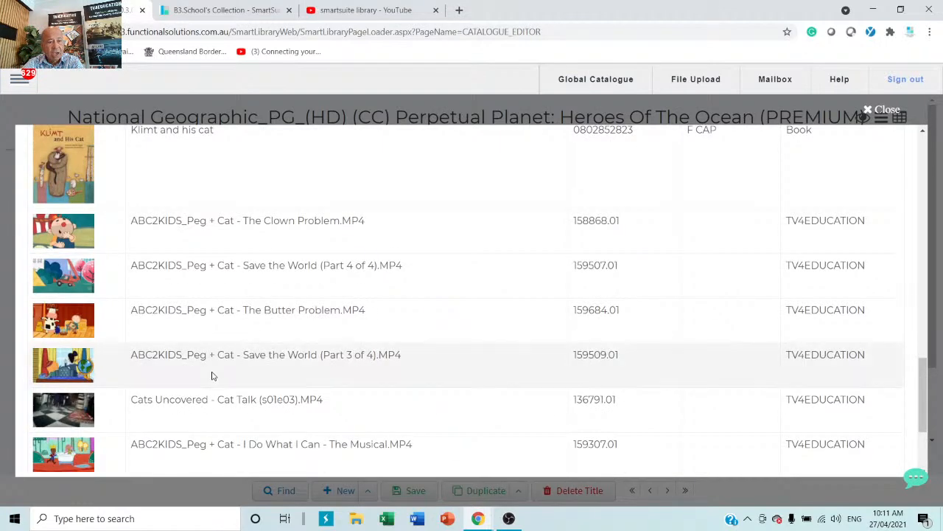
scroll(212, 376, down, 3)
scroll(212, 376, down, 4)
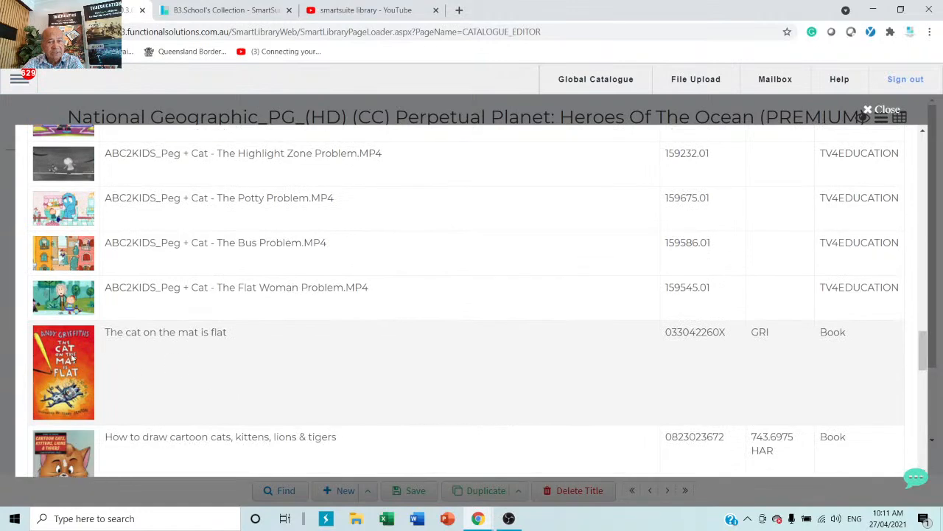
Step: Open The cat on the mat is flat and copy its ISBN 033042260X
click(71, 357)
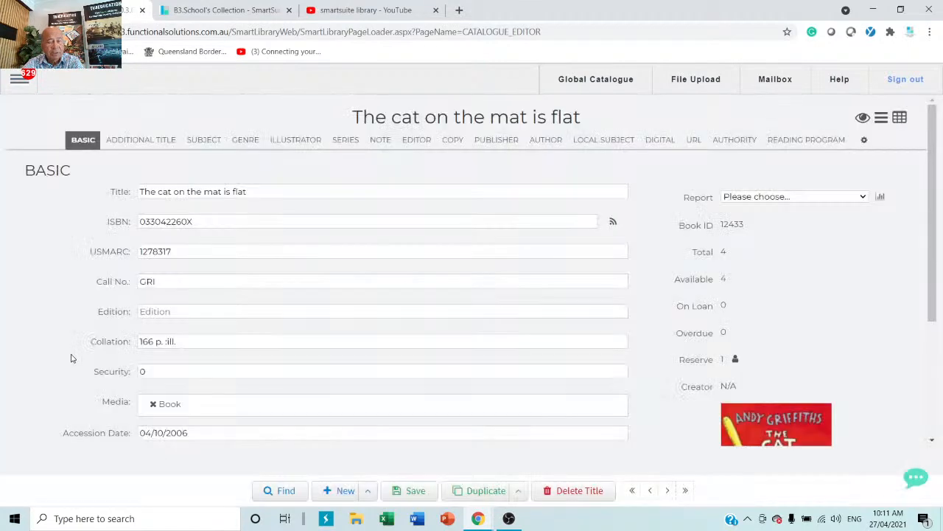
click(221, 225)
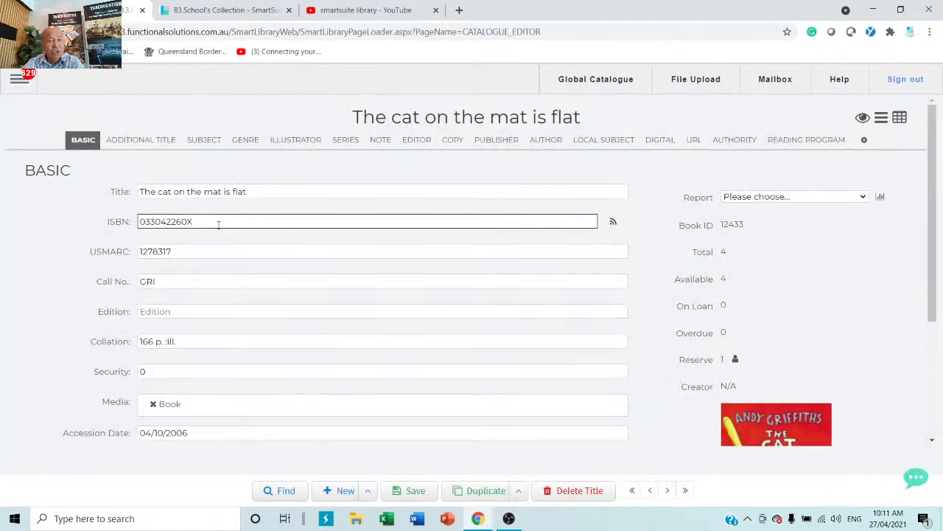
drag(217, 223, 81, 224)
right_click(155, 218)
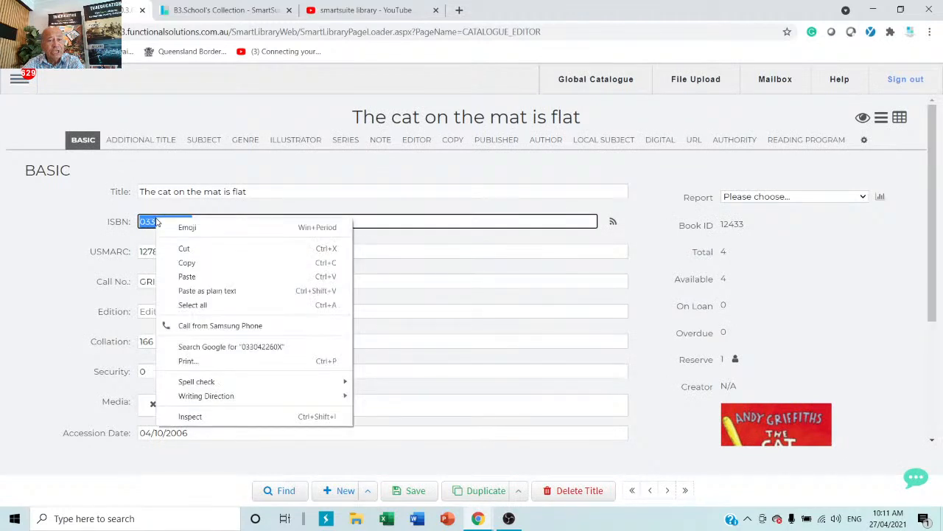
click(187, 266)
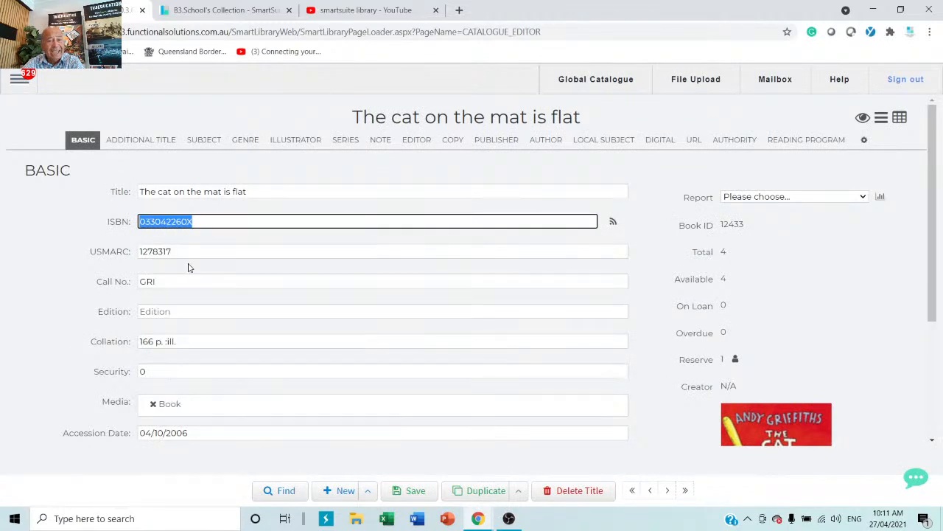
Step: Add subjects ABILITY - FICTION and the new subject animals of australia
click(209, 142)
click(145, 353)
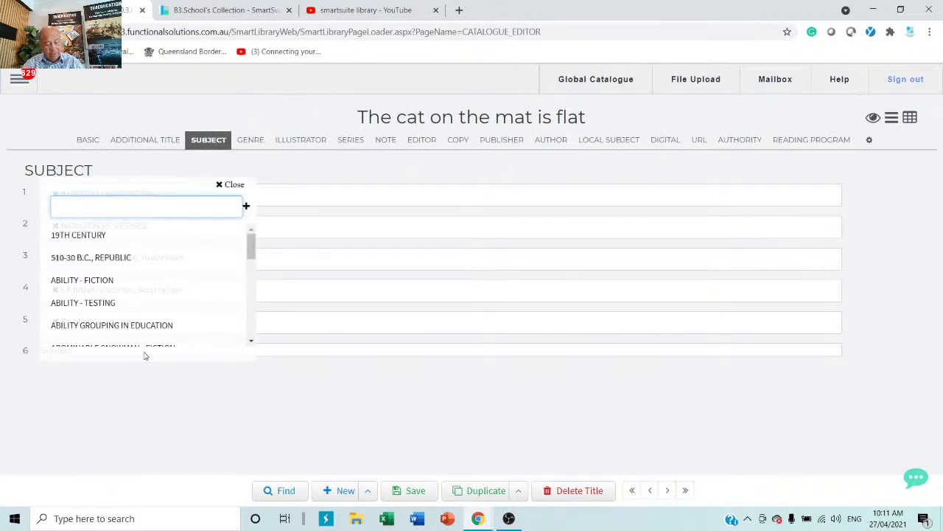
click(67, 284)
click(166, 388)
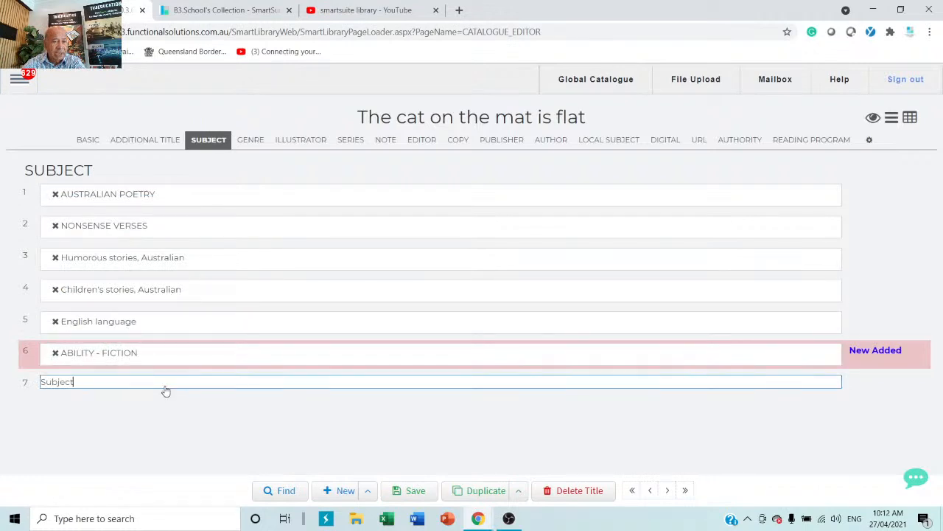
text(ani)
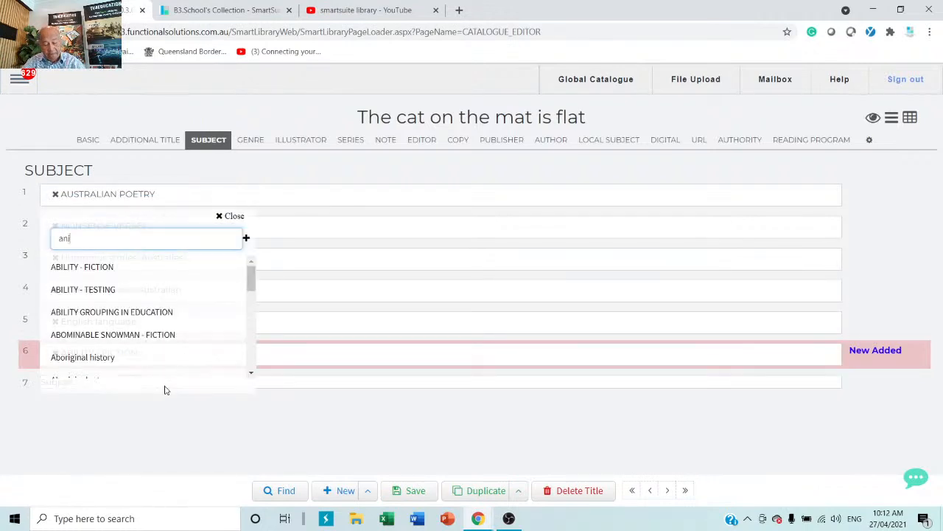
text(mals of)
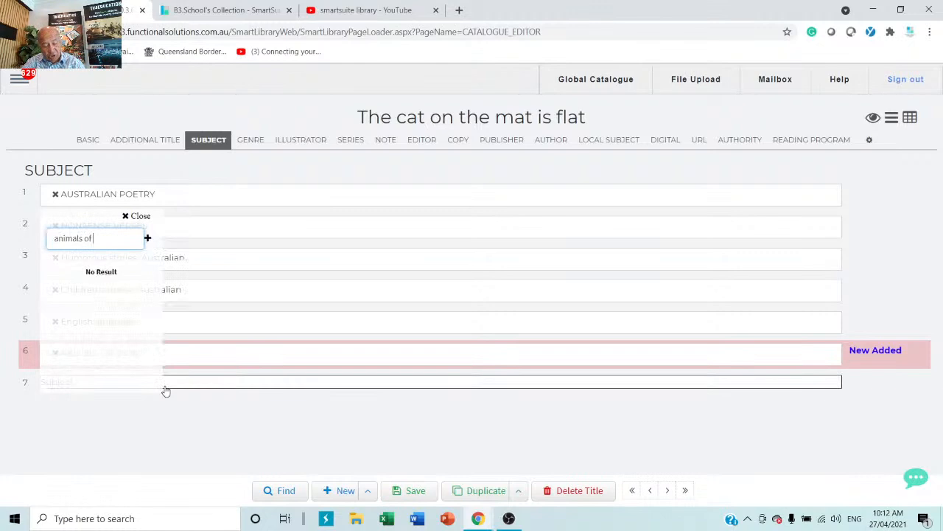
text( austral)
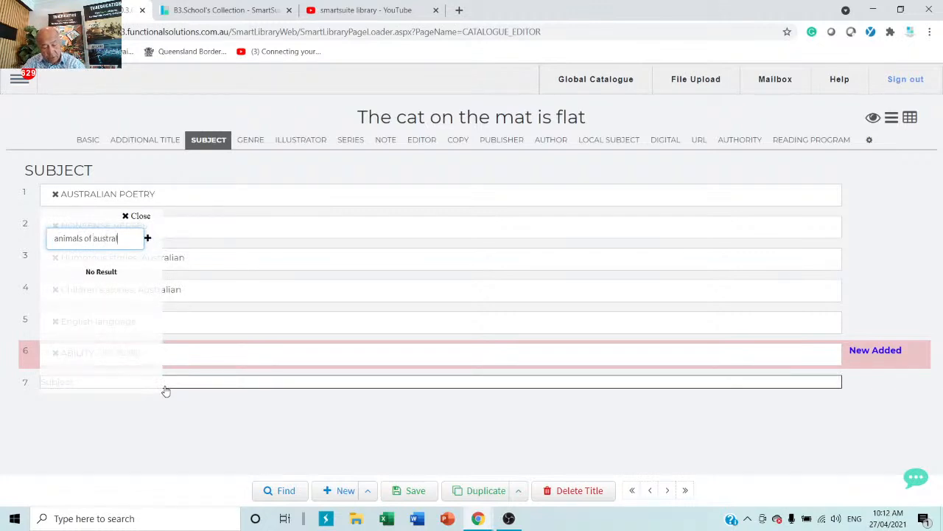
text(ia)
key(Return)
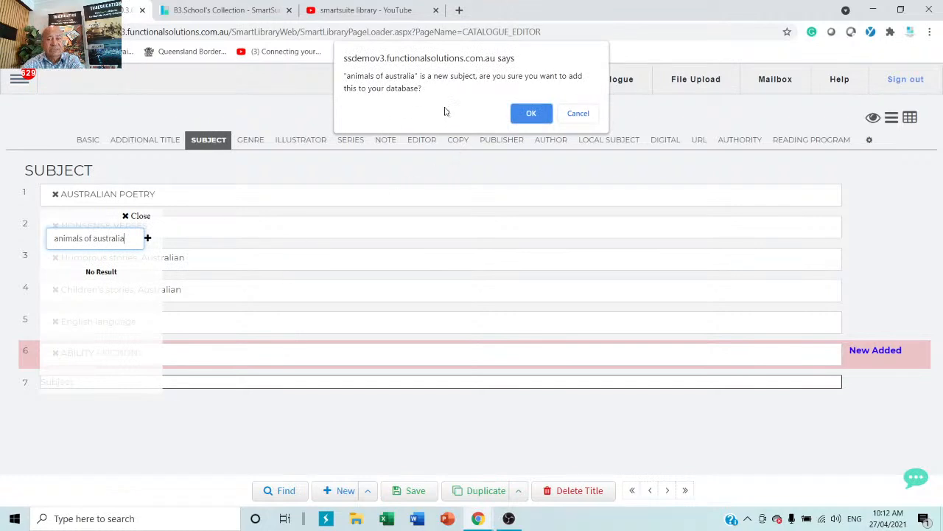
click(531, 113)
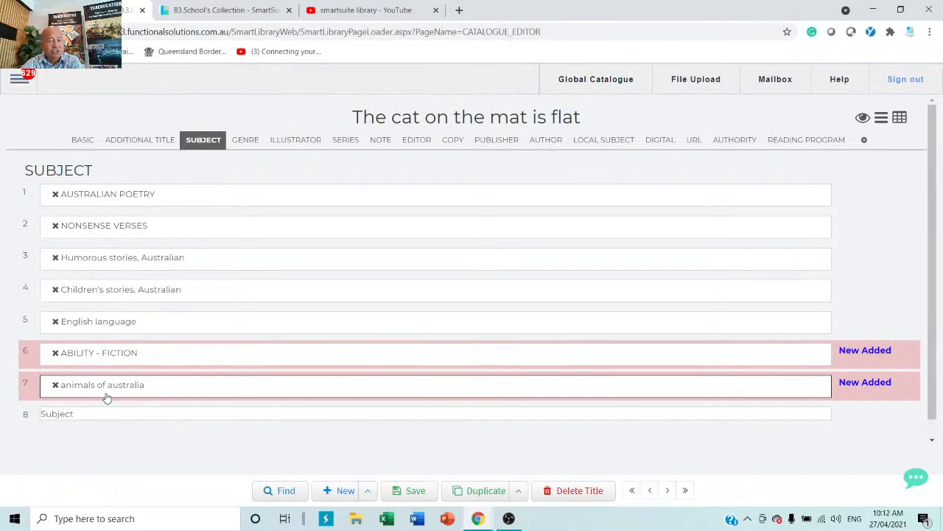
Step: Browse the record's additional titles, genre, illustrators, notes and copies sections
click(111, 141)
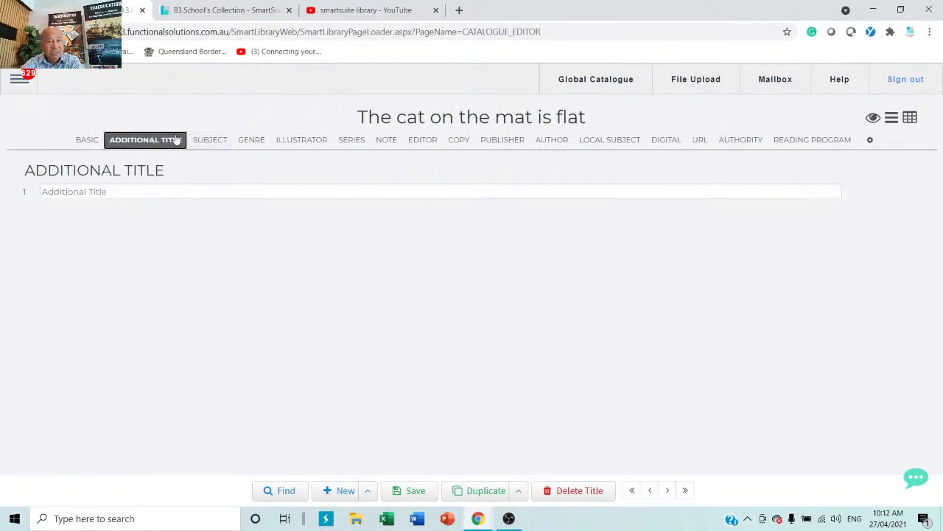
click(245, 139)
click(310, 143)
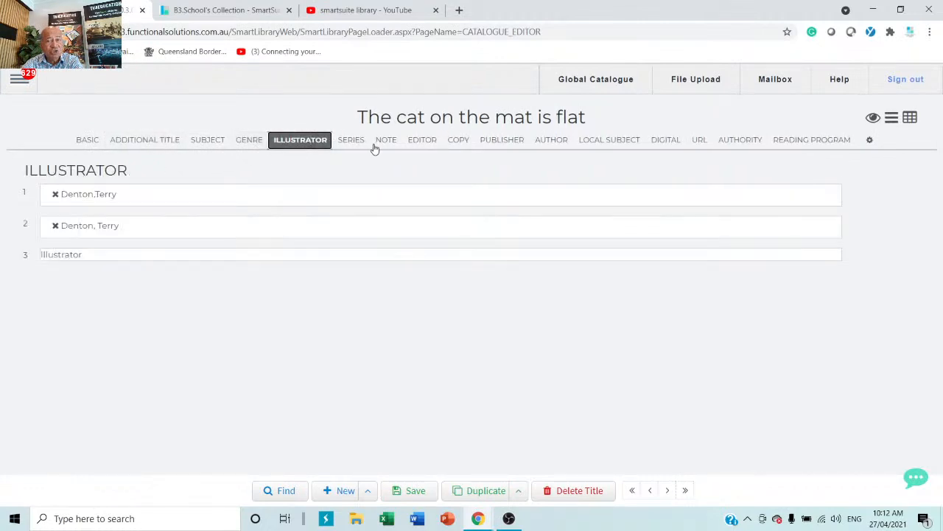
click(380, 142)
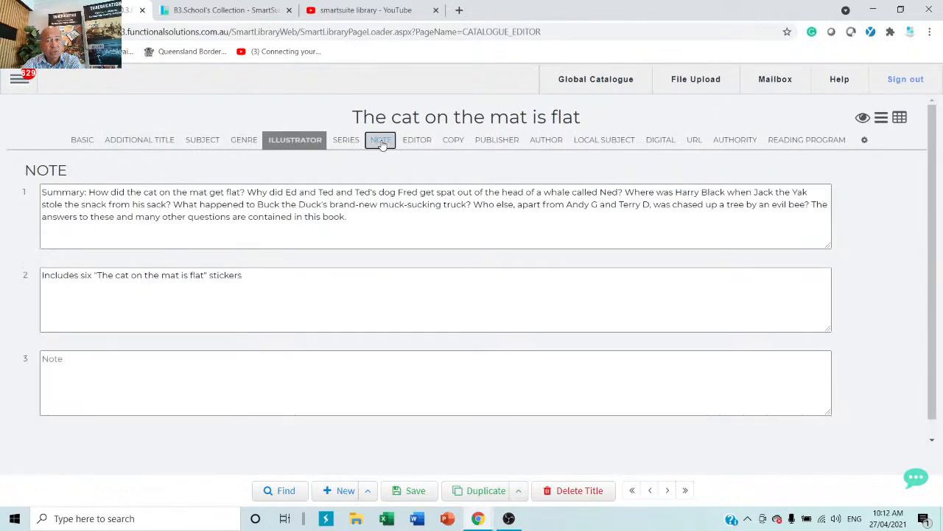
click(453, 144)
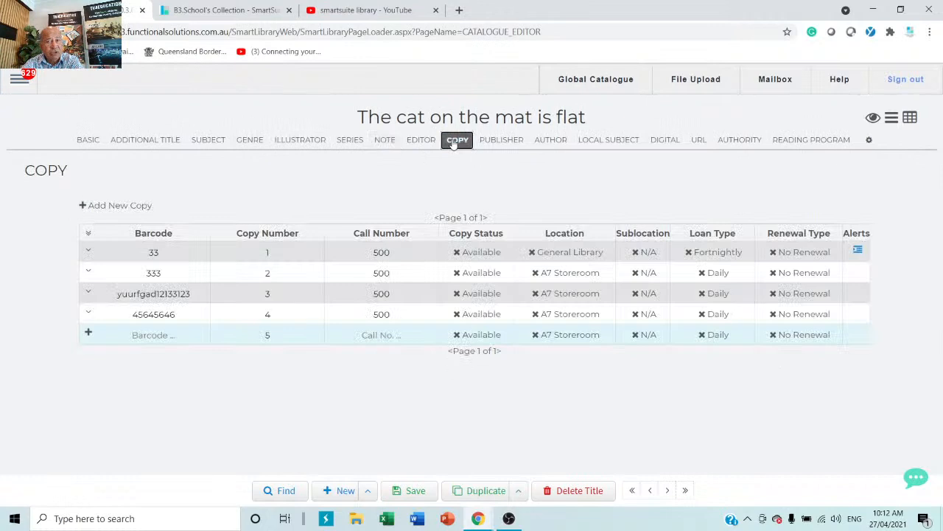
Step: Give copy 5 barcode 456rtyy5645rty456, location Ass't Principal and sublocation English
click(160, 333)
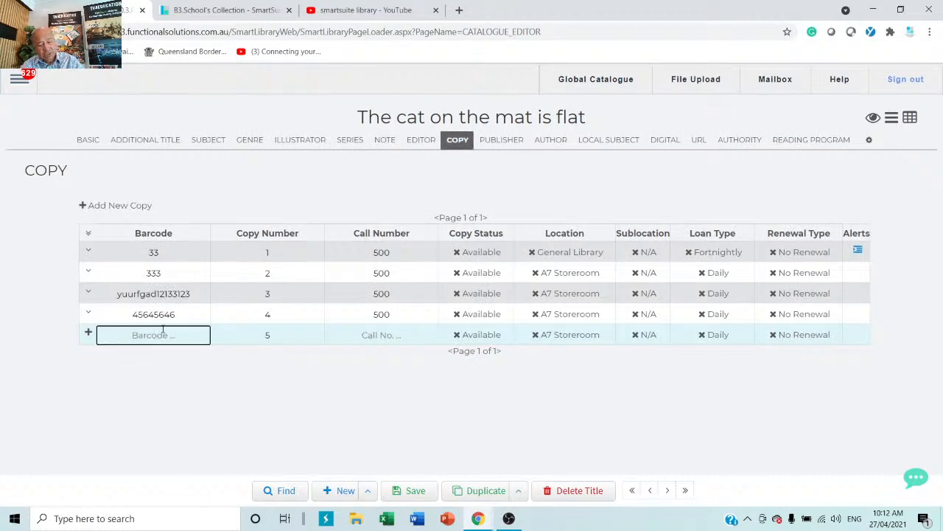
text(456rtyy5645rty456)
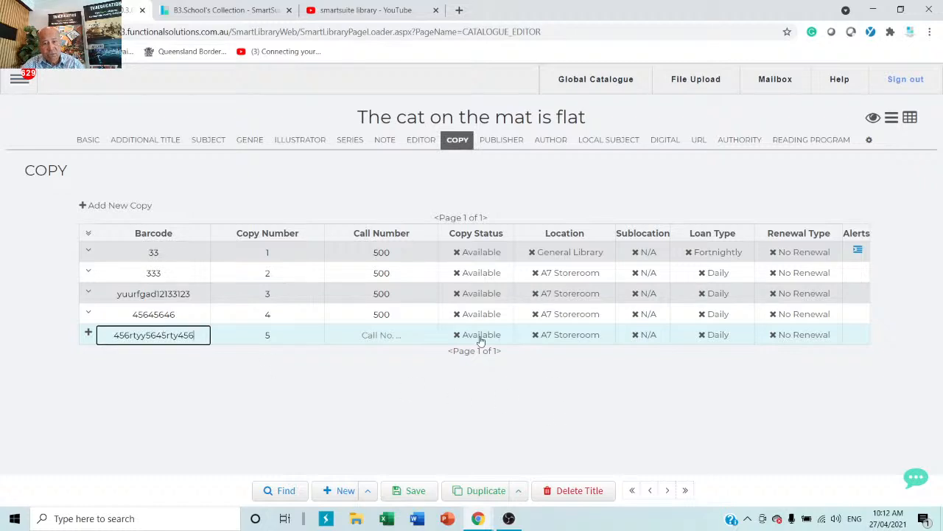
click(535, 338)
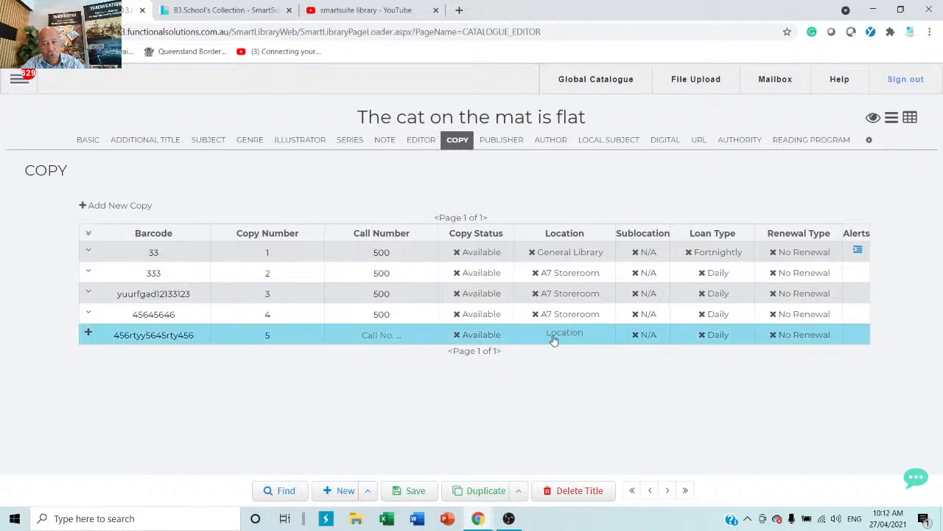
click(553, 339)
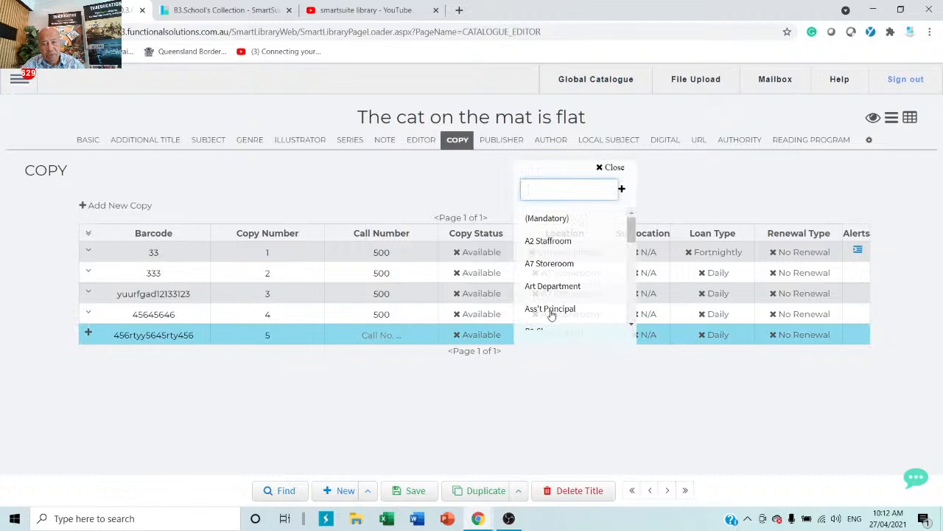
click(553, 310)
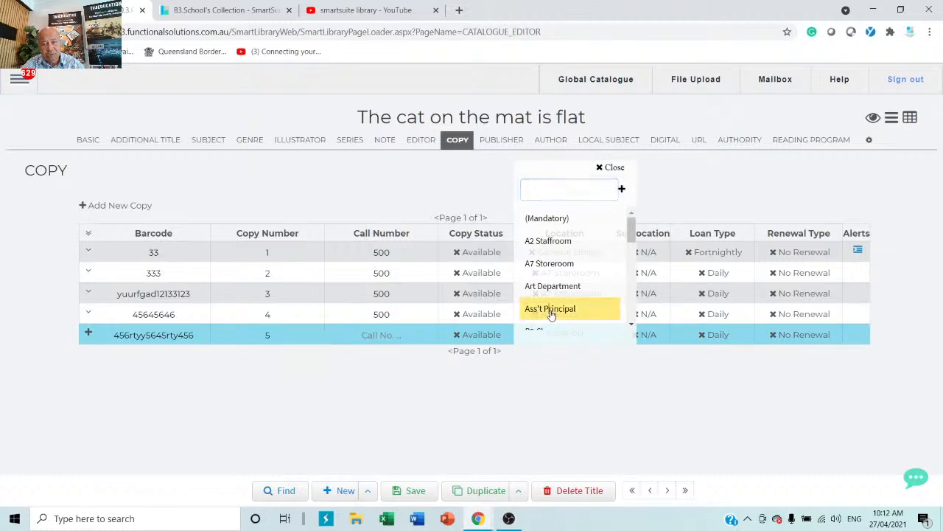
click(646, 339)
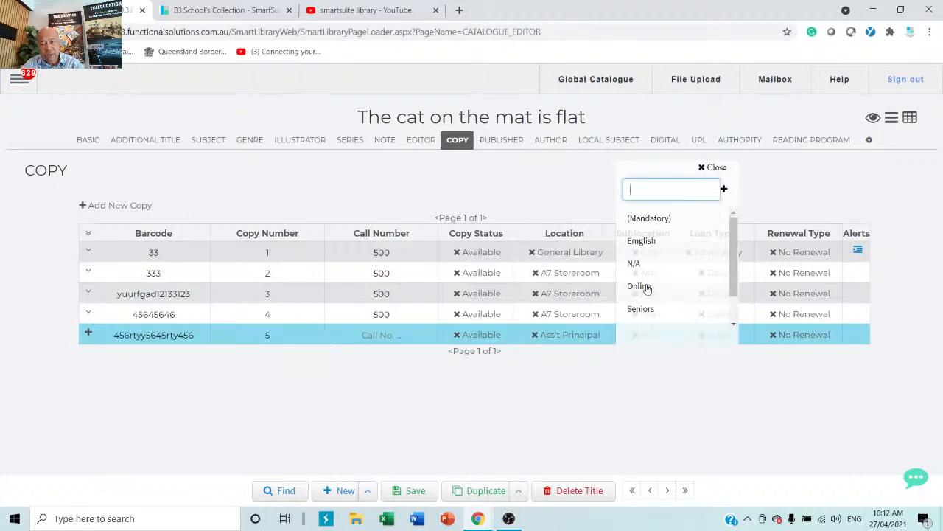
click(640, 244)
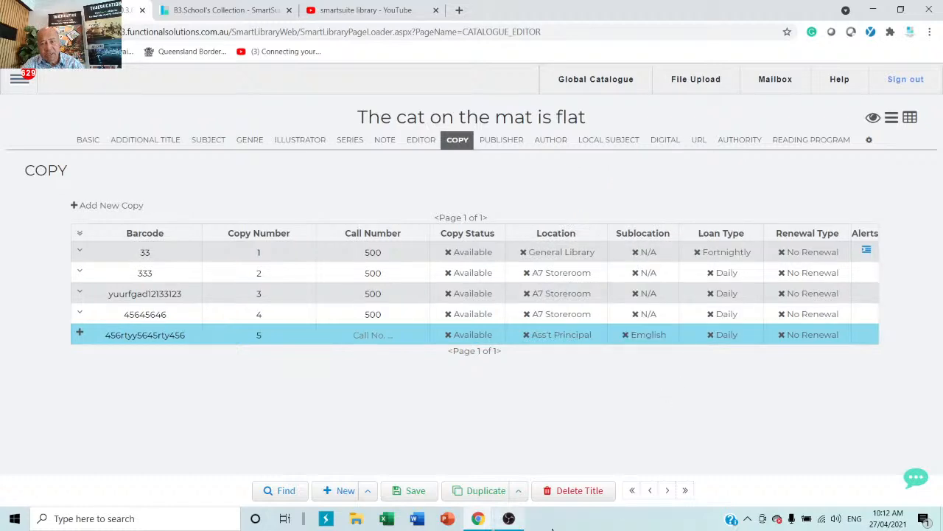
Step: Set copy 5 to Fortnightly loans with No Renewal and save the record
click(711, 341)
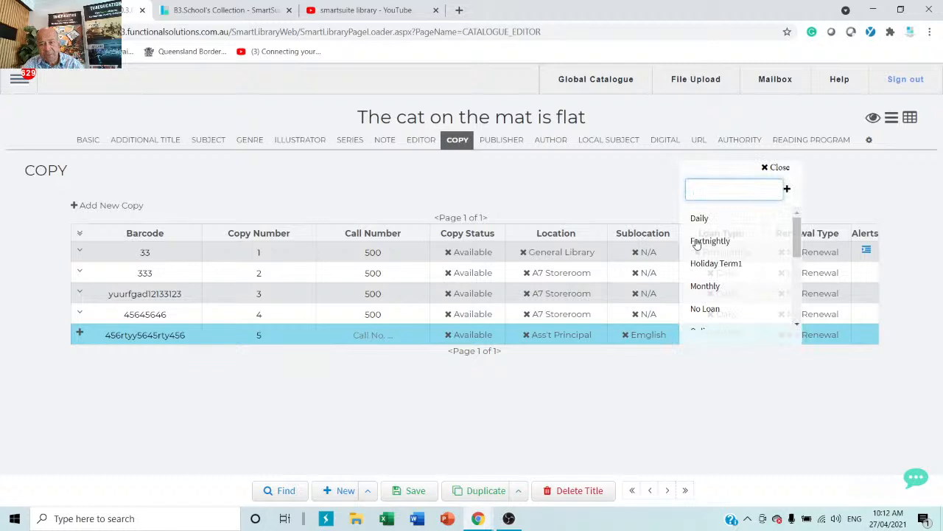
click(712, 244)
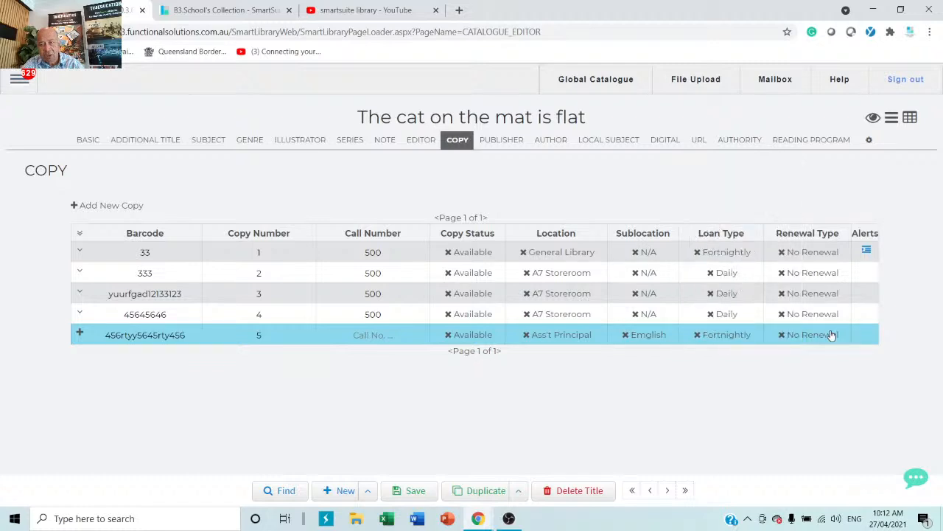
click(814, 339)
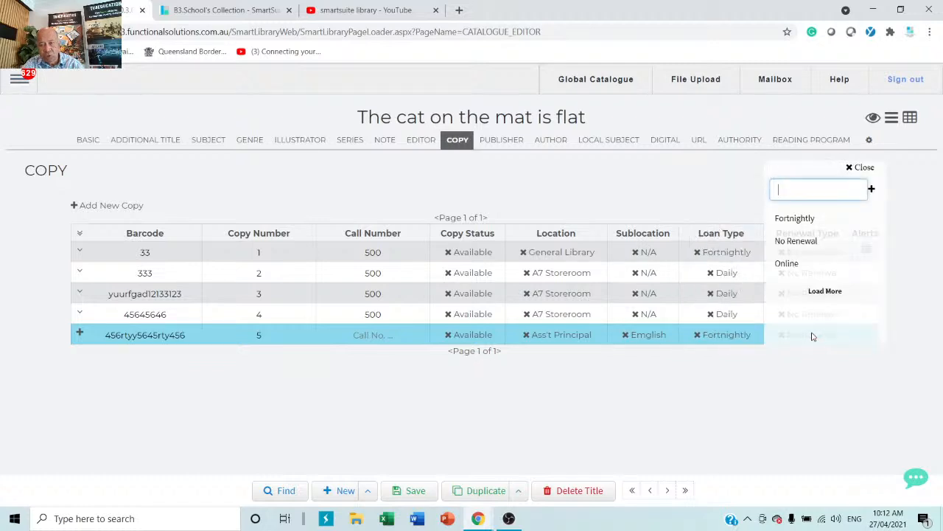
click(806, 244)
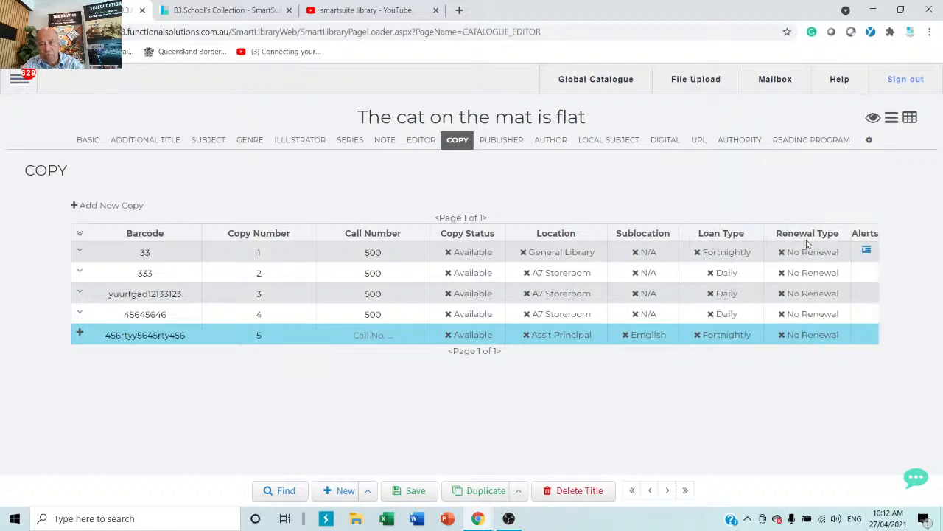
click(415, 491)
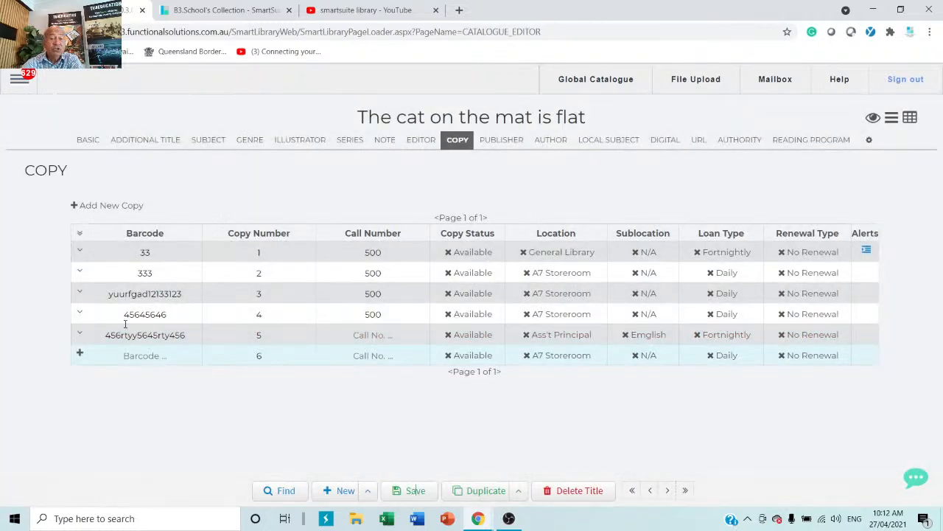
click(85, 141)
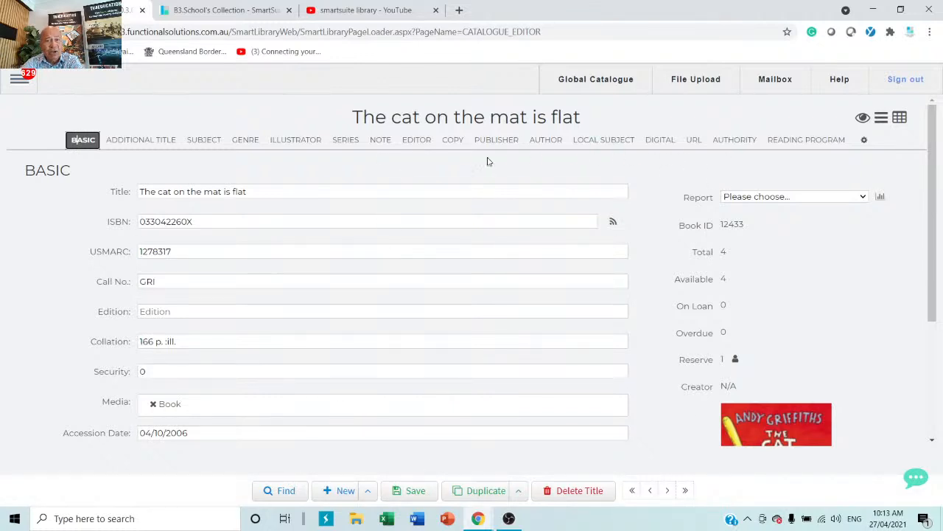
click(455, 140)
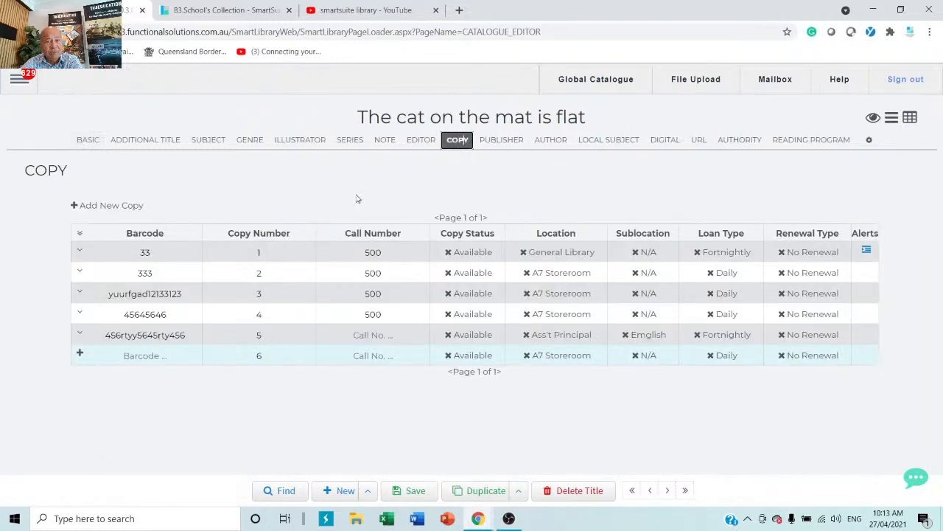
Step: Expand copy 5, review its Assets and Maintenance details, and save the record
click(80, 336)
scroll(295, 358, down, 2)
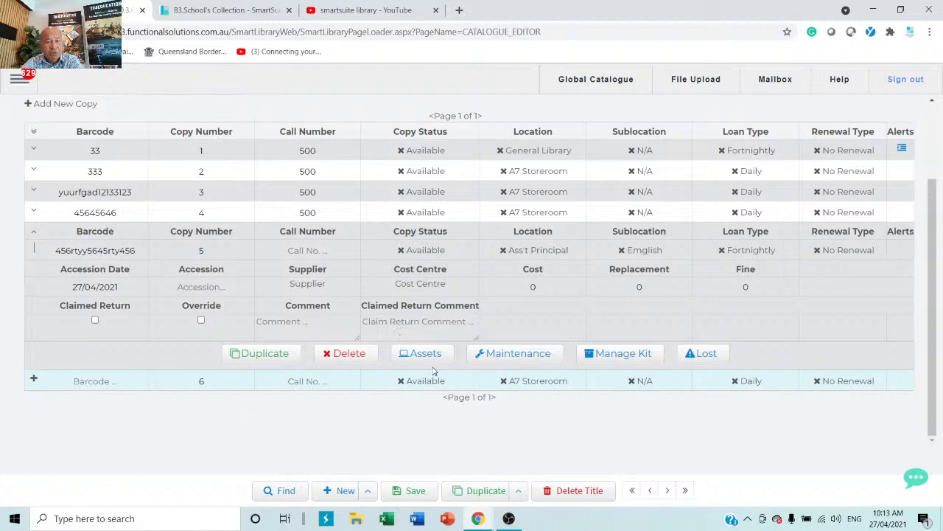
click(426, 355)
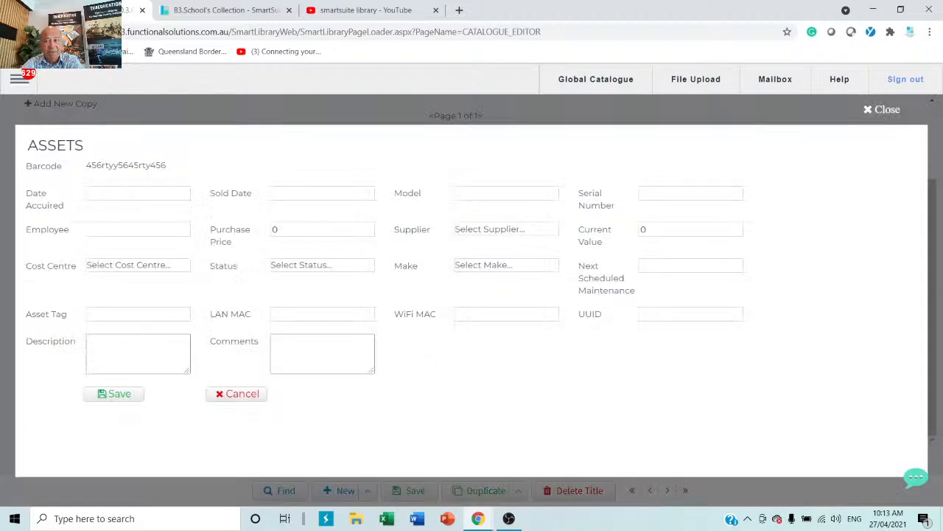
click(883, 109)
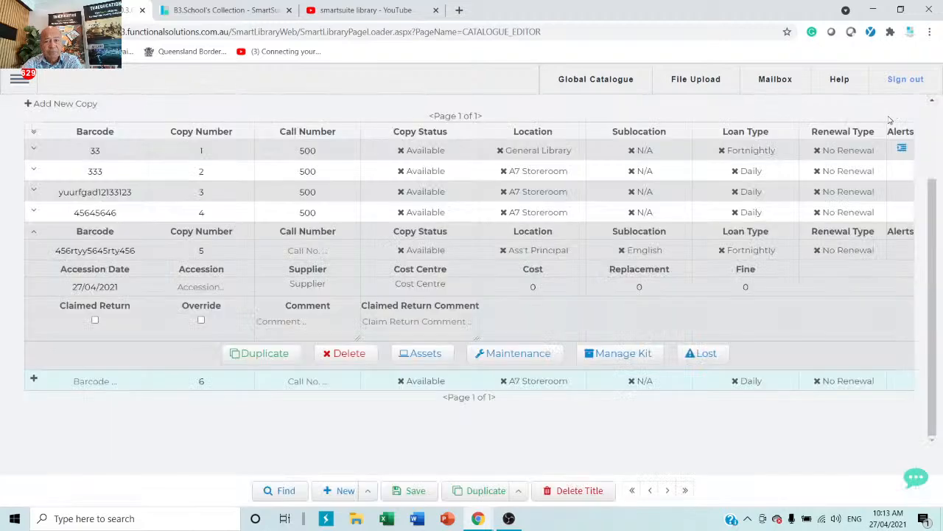
click(528, 356)
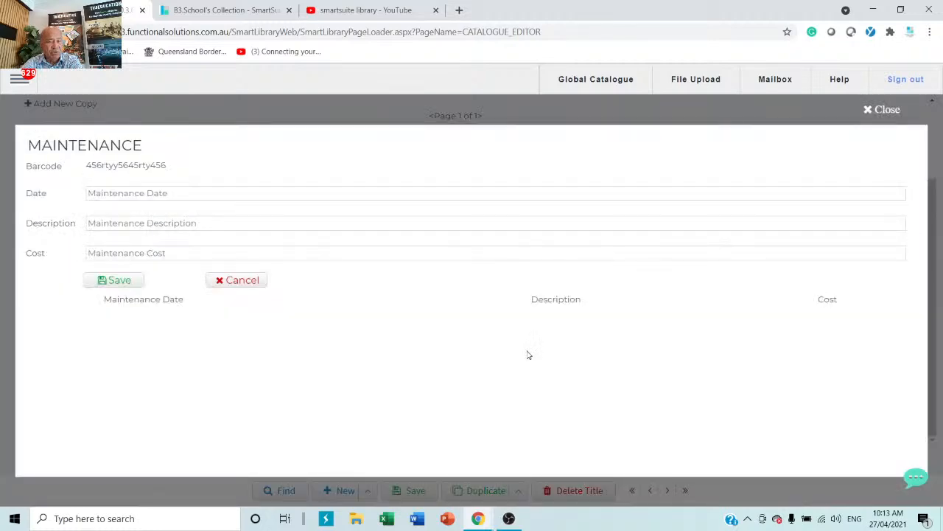
click(883, 110)
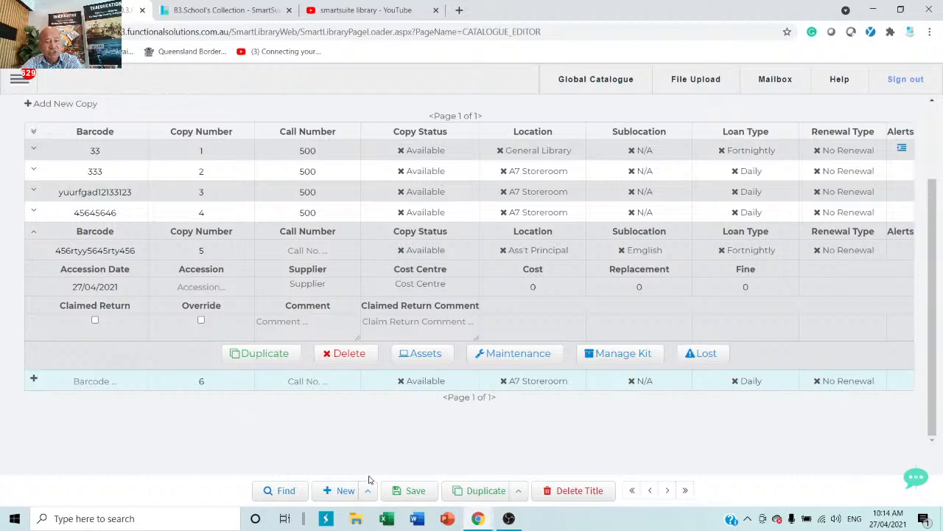
click(418, 491)
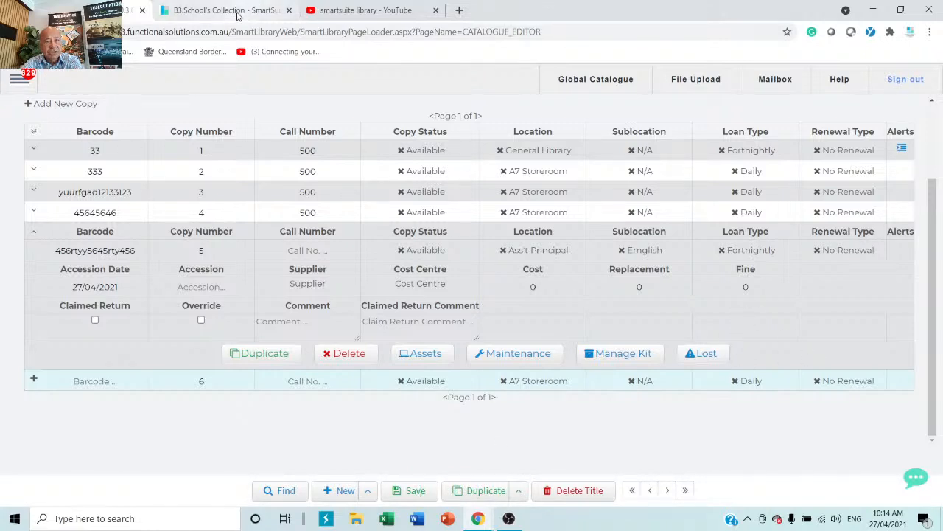
Step: Open the Global Catalogue import page from the School's Collection via the Catalogue menu
click(238, 14)
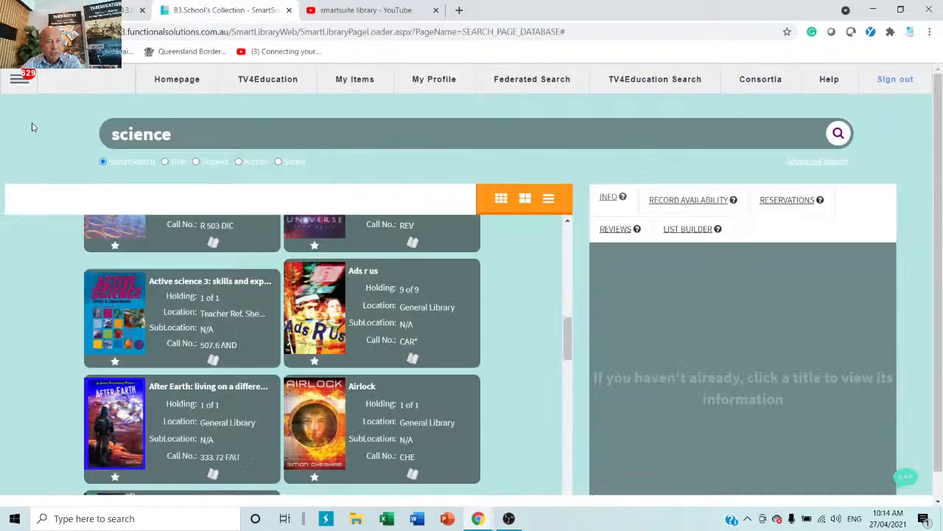
click(16, 80)
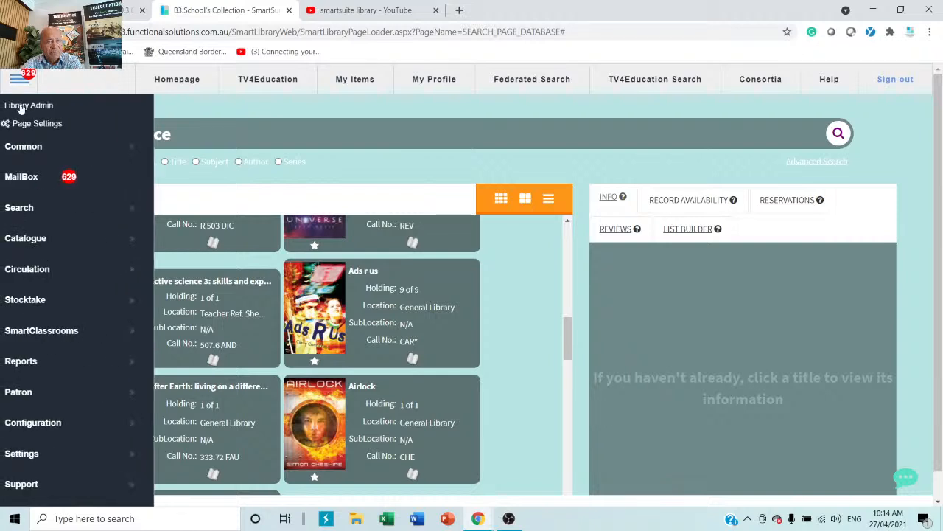
mouse_move(56, 243)
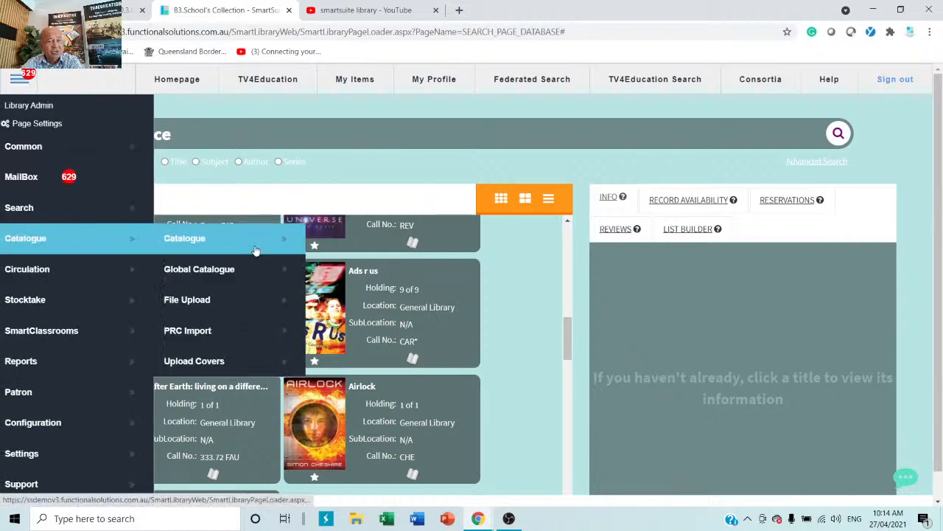
click(199, 269)
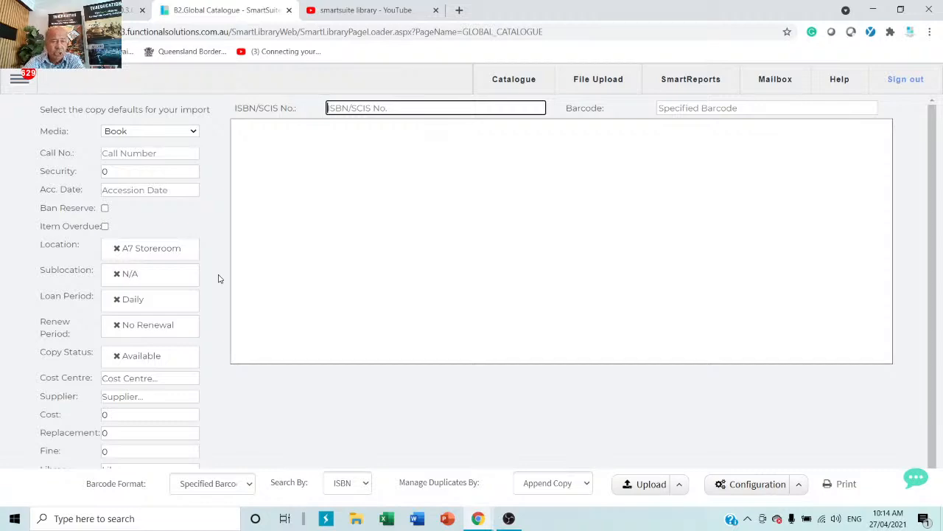
click(141, 166)
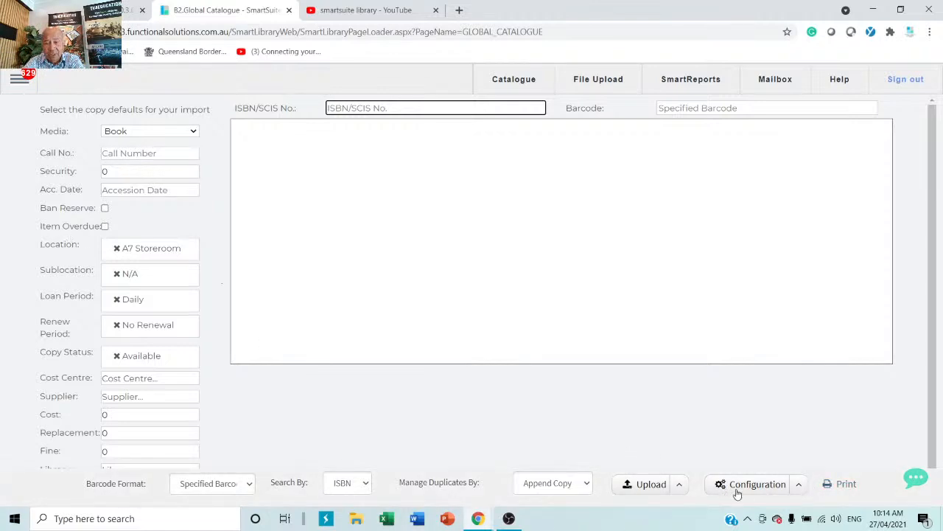
click(798, 487)
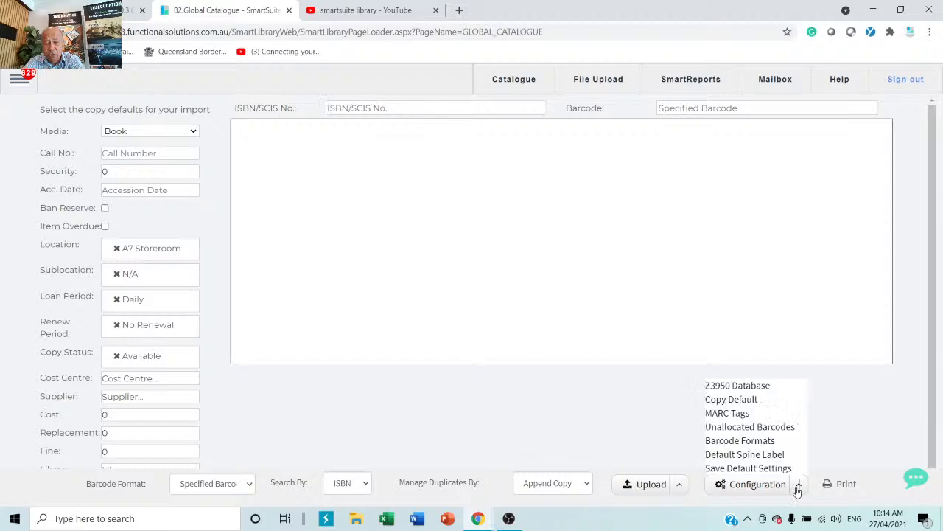
click(730, 386)
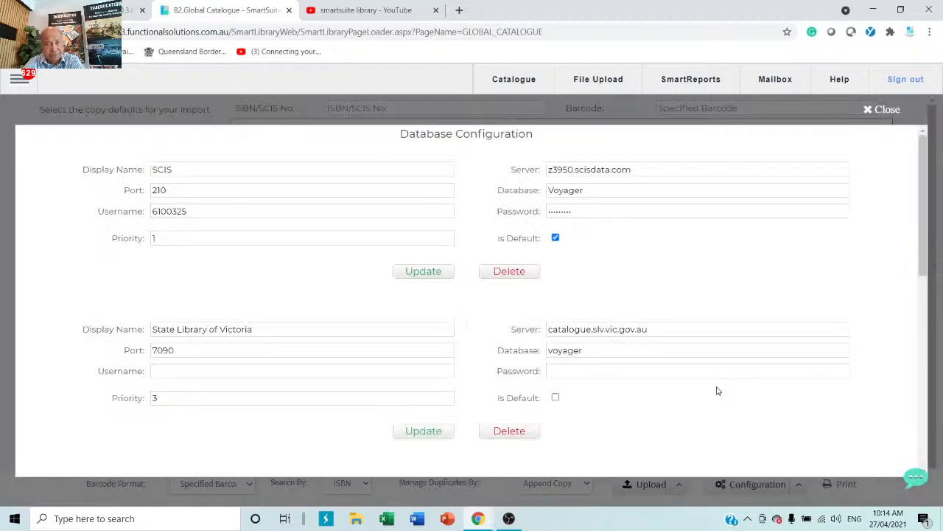
click(196, 204)
click(179, 168)
drag(179, 169, 99, 169)
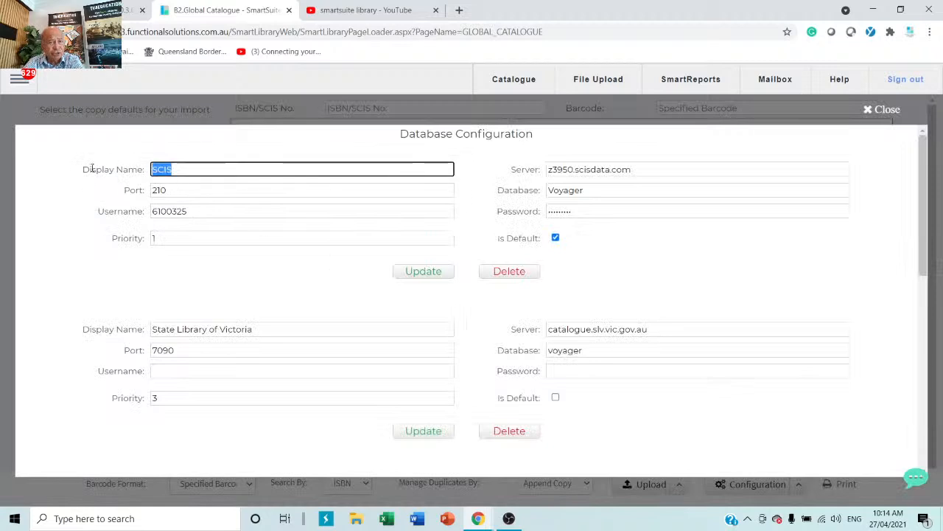
drag(231, 209, 139, 216)
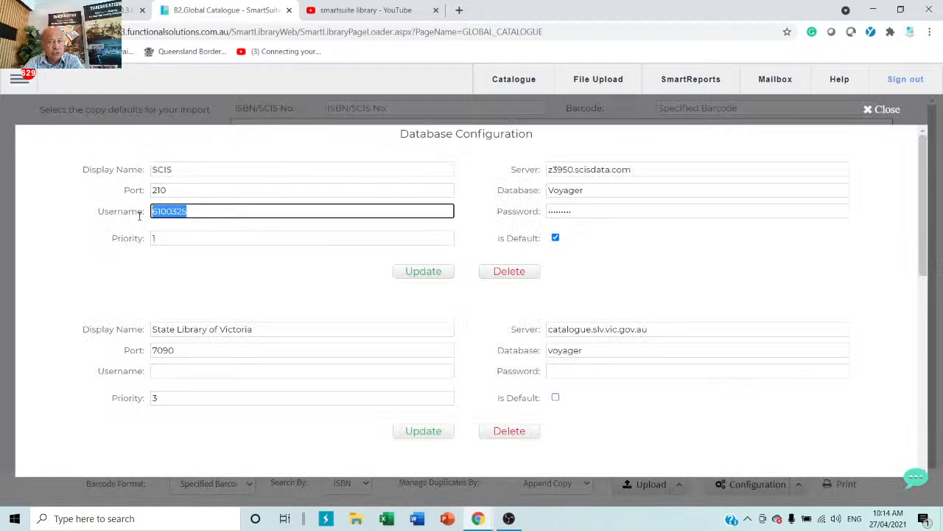
drag(590, 211, 518, 221)
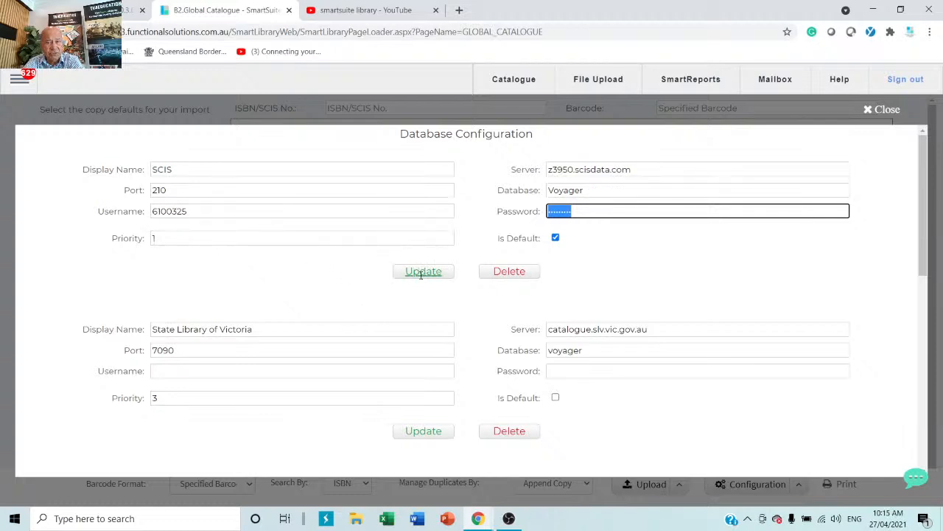
click(873, 110)
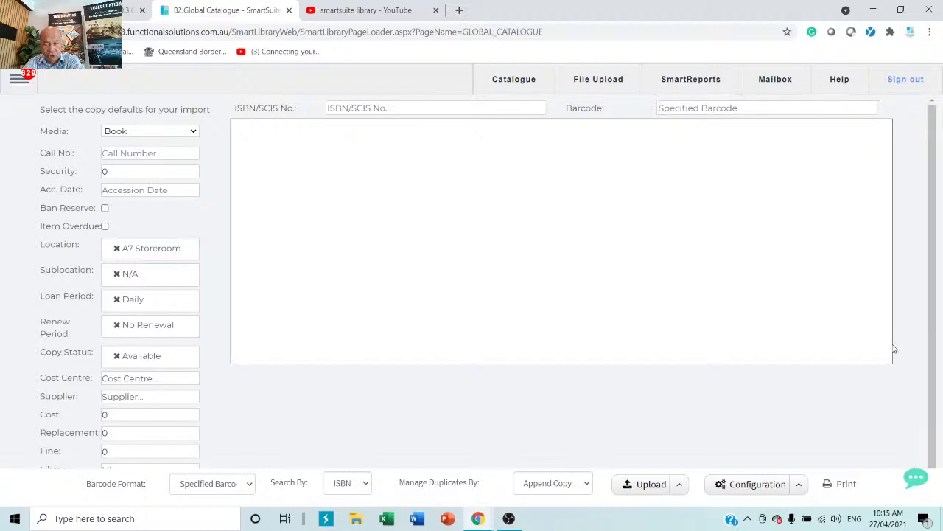
click(799, 485)
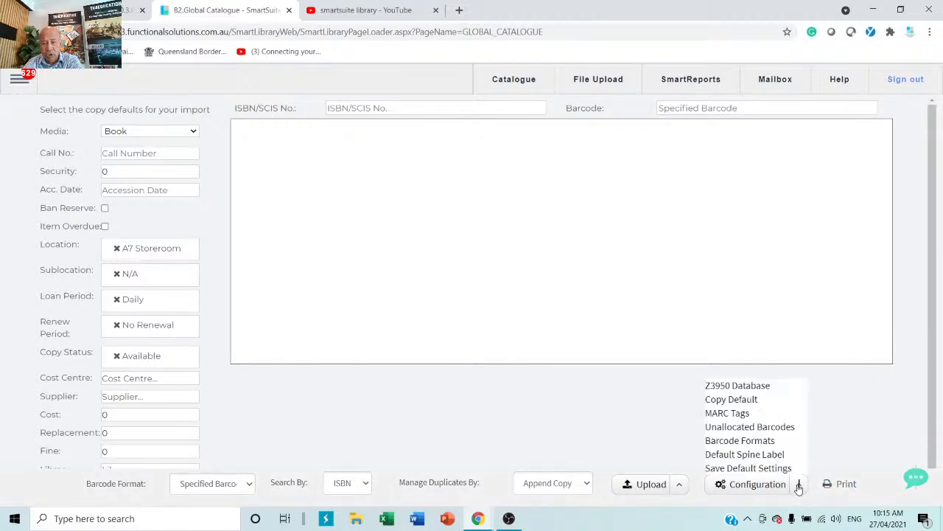
click(744, 455)
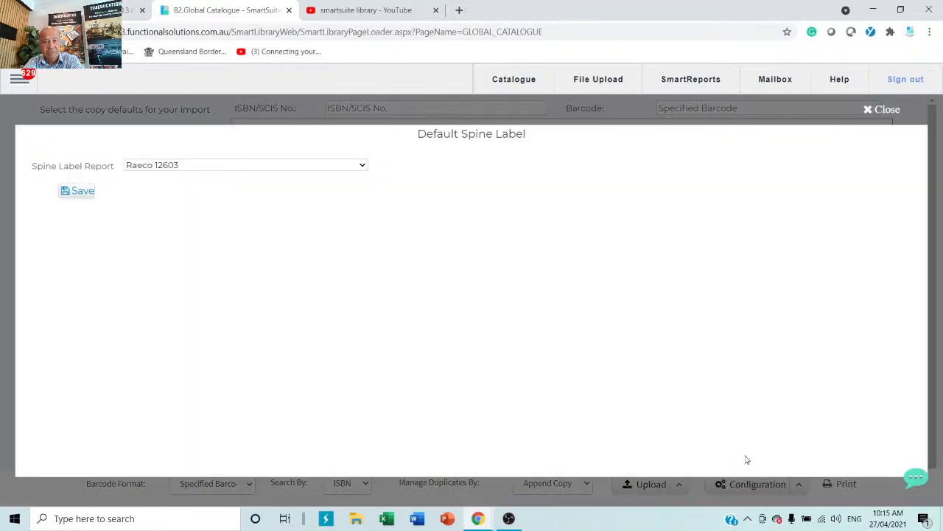
click(199, 166)
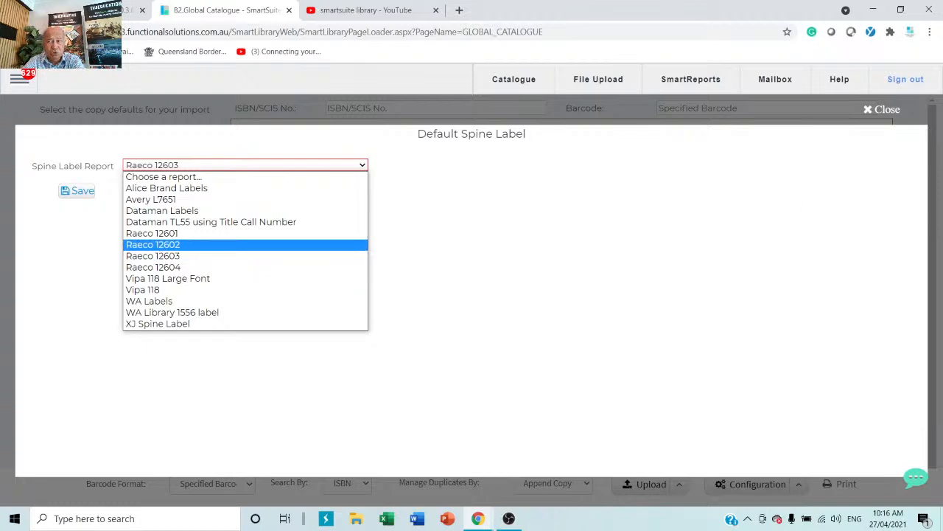
click(884, 111)
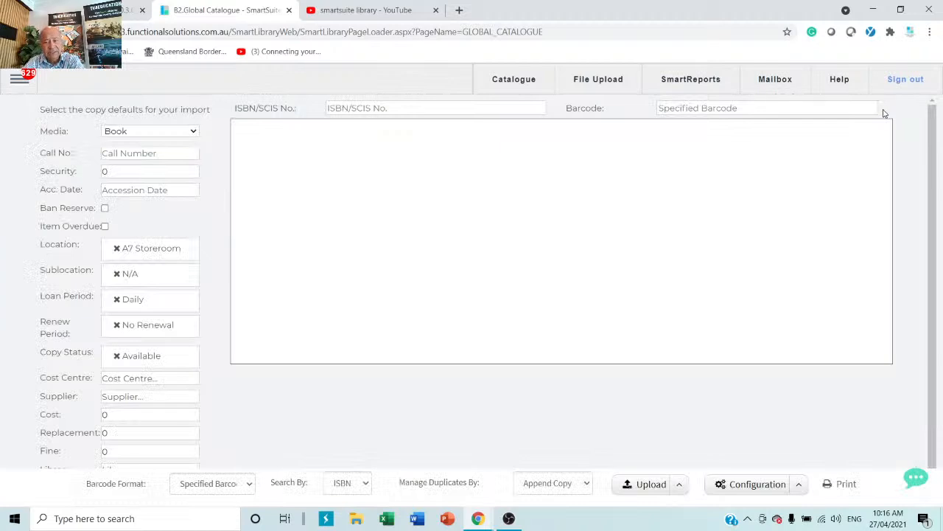
click(800, 484)
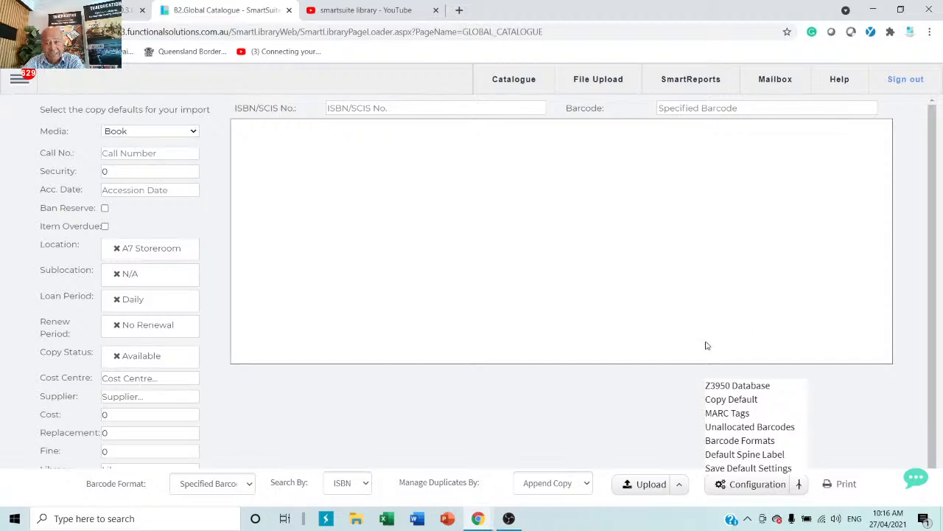
click(741, 400)
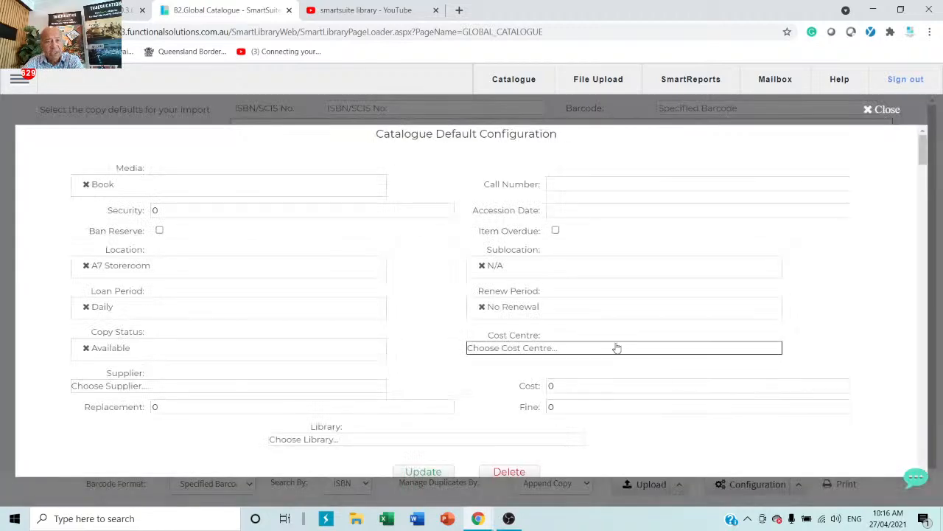
scroll(376, 361, down, 3)
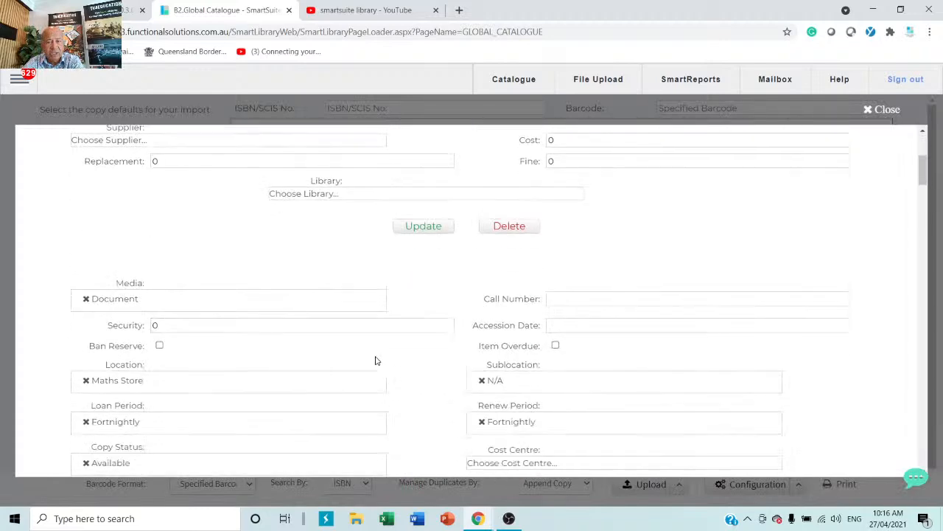
scroll(381, 331, up, 2)
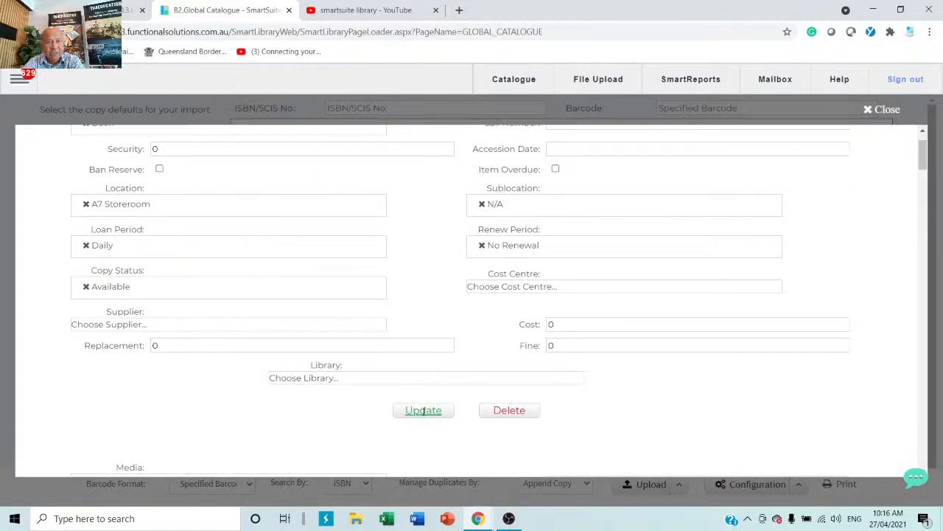
scroll(421, 411, up, 1)
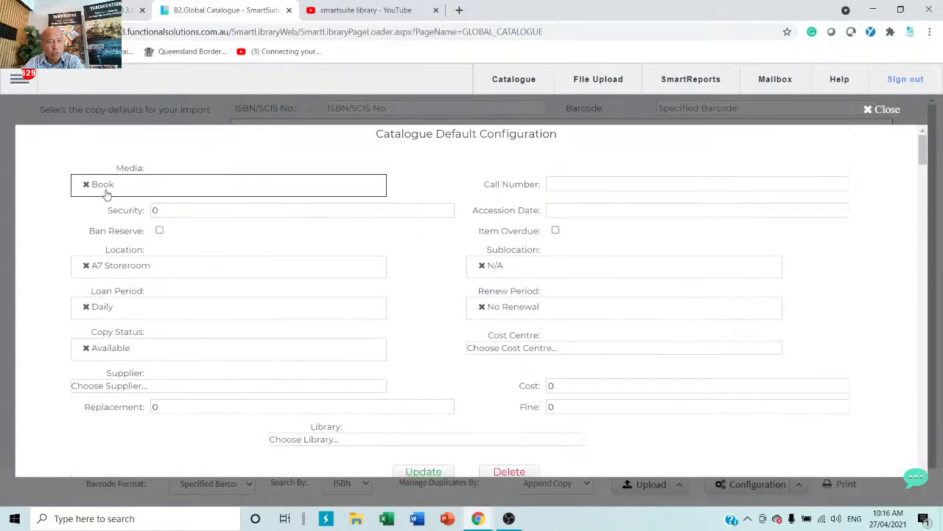
scroll(111, 193, down, 3)
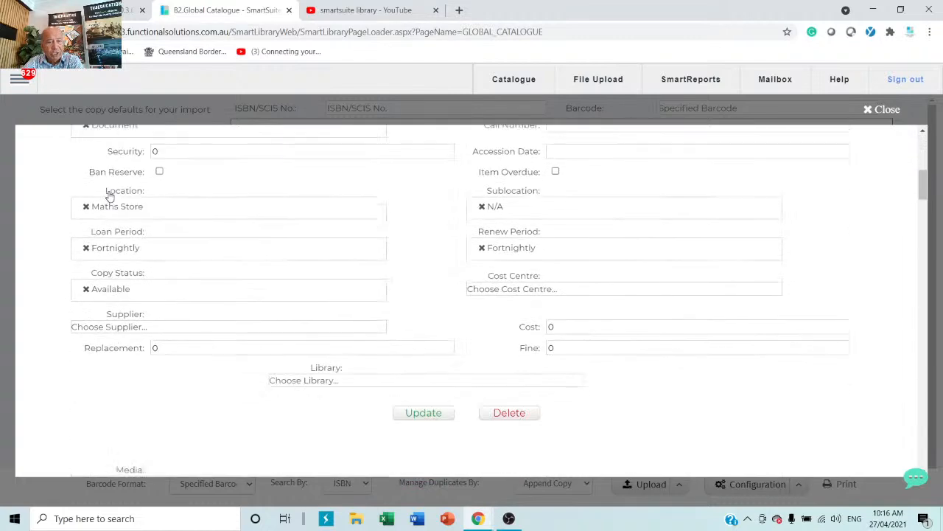
scroll(120, 196, up, 1)
scroll(152, 327, down, 3)
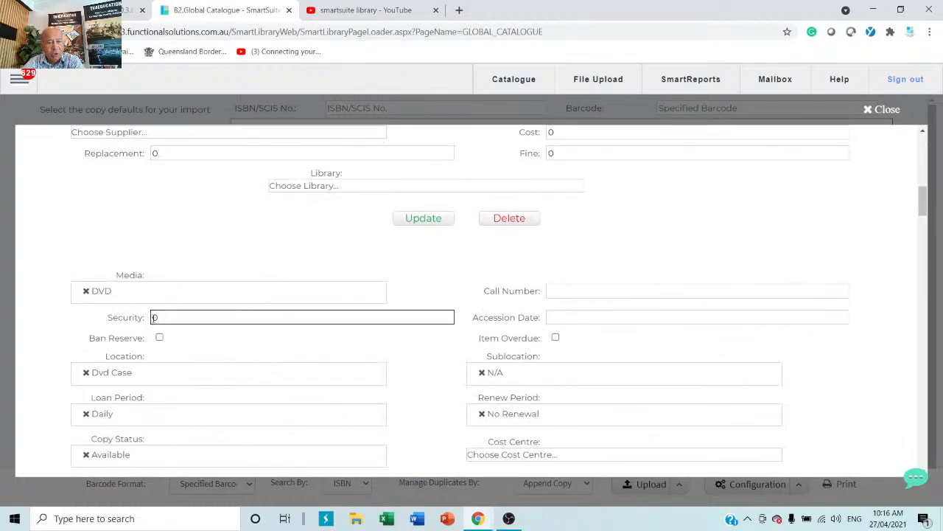
scroll(154, 317, down, 4)
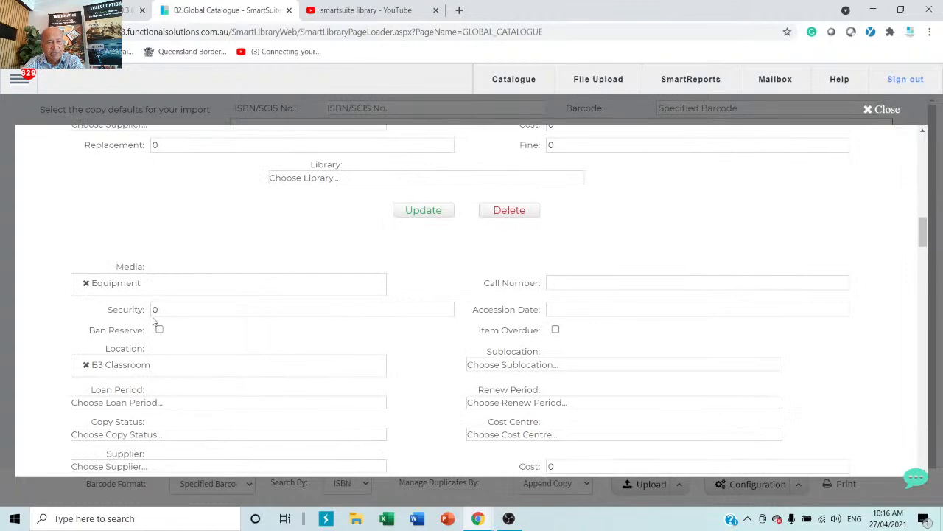
scroll(154, 321, down, 3)
scroll(154, 321, down, 6)
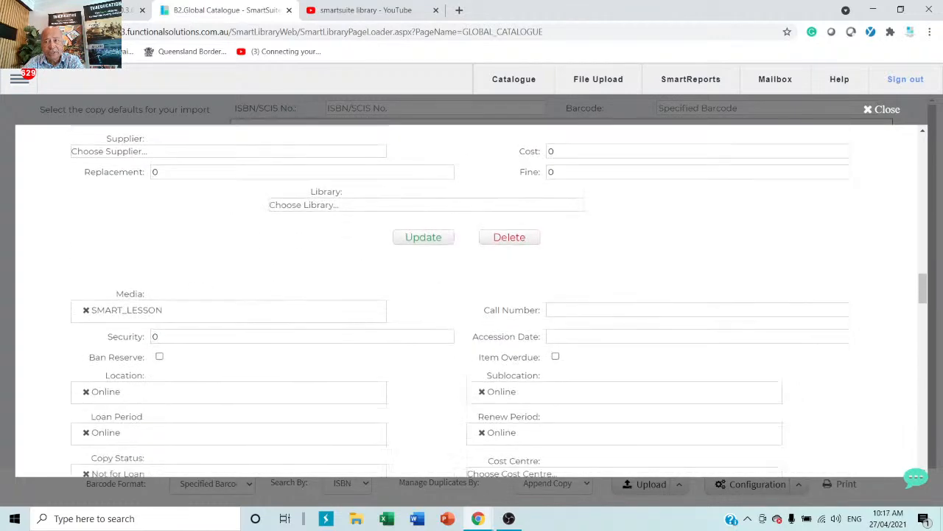
Step: Close the copy defaults records, then open and dismiss the import Configuration dropdown
click(874, 112)
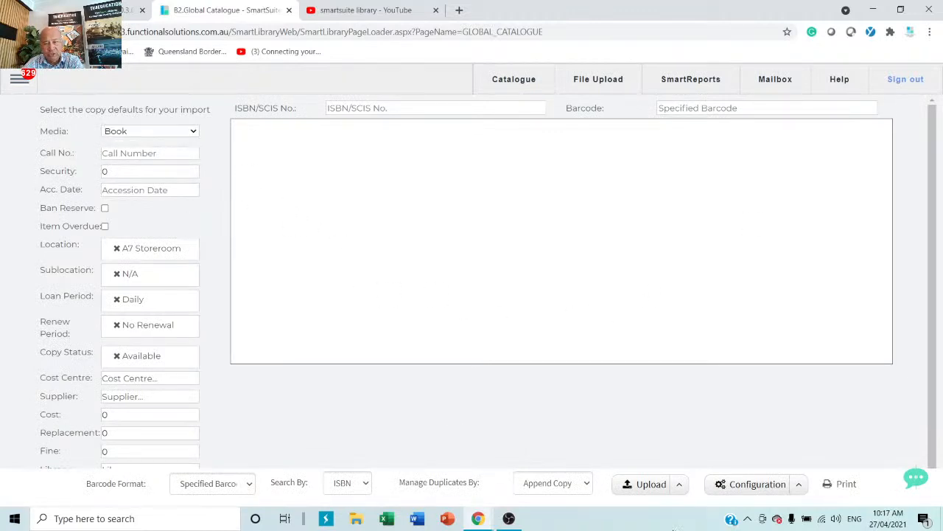
click(800, 486)
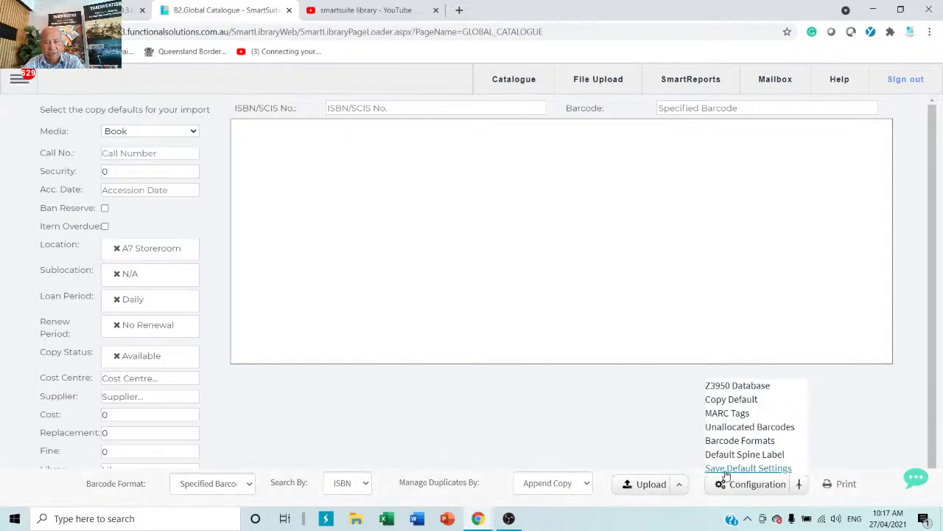
click(533, 436)
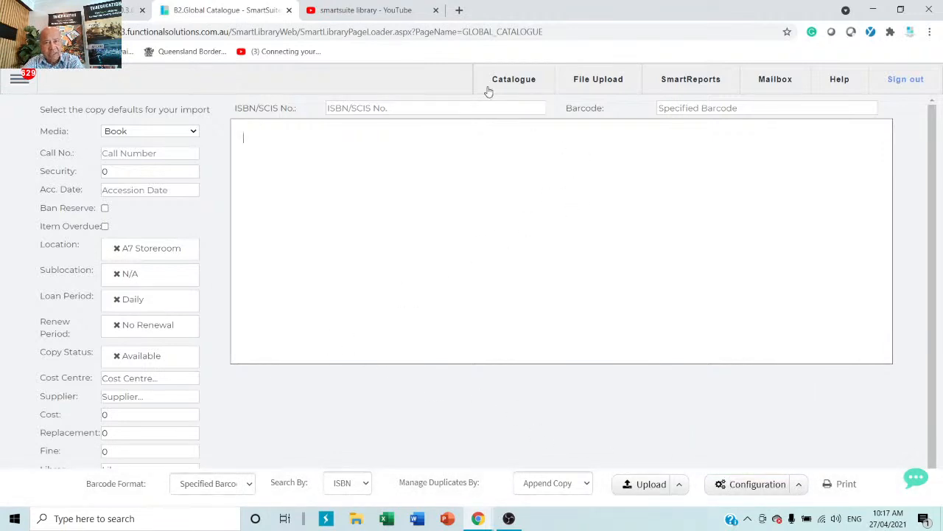
click(15, 81)
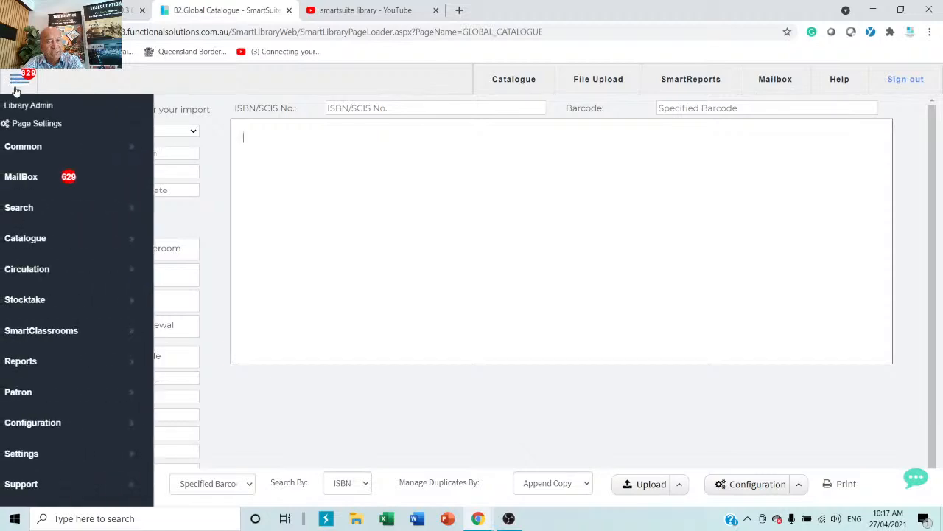
click(70, 219)
click(221, 213)
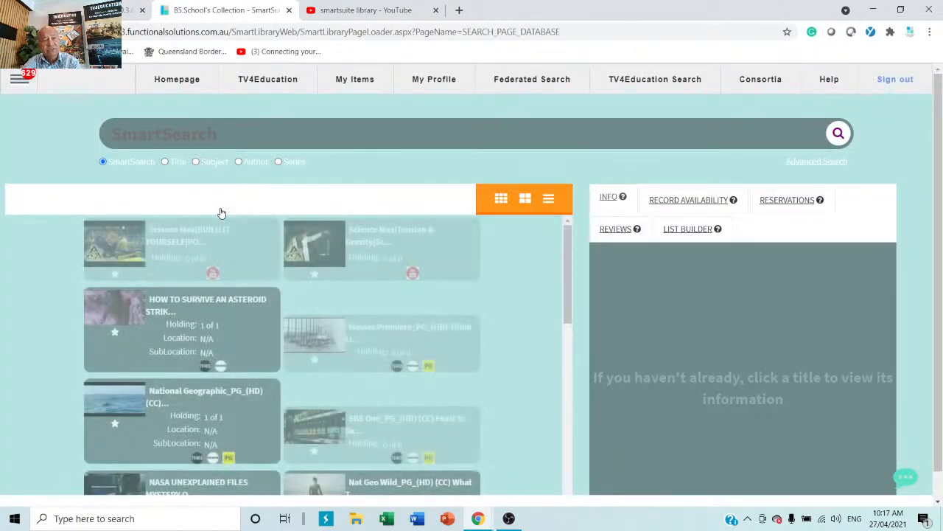
click(15, 83)
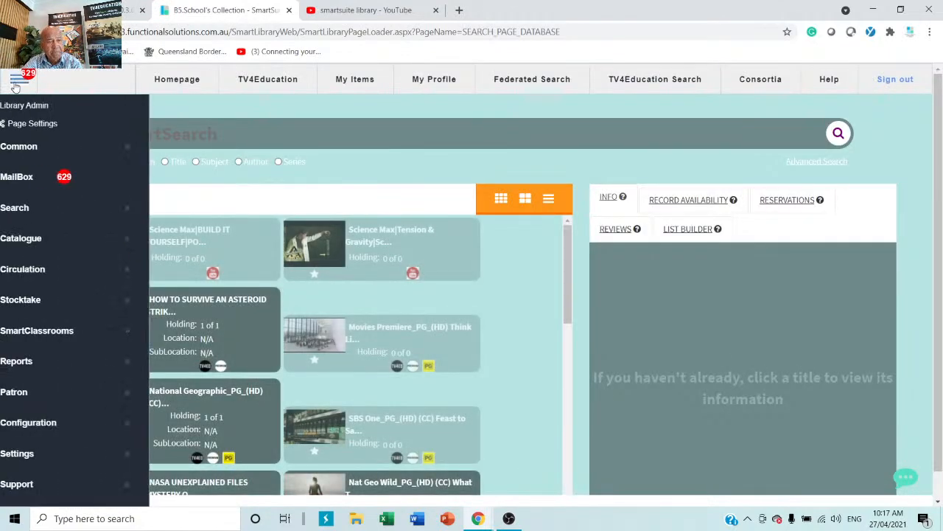
click(25, 238)
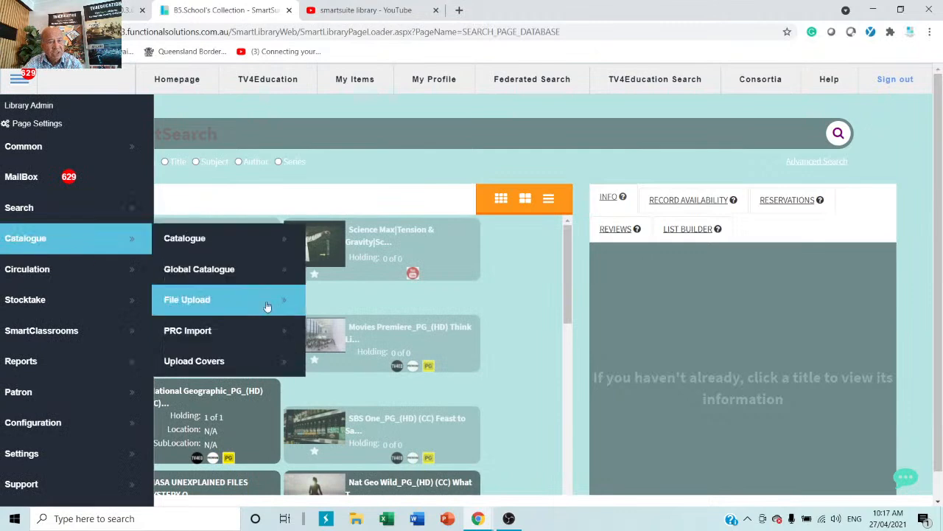
click(215, 270)
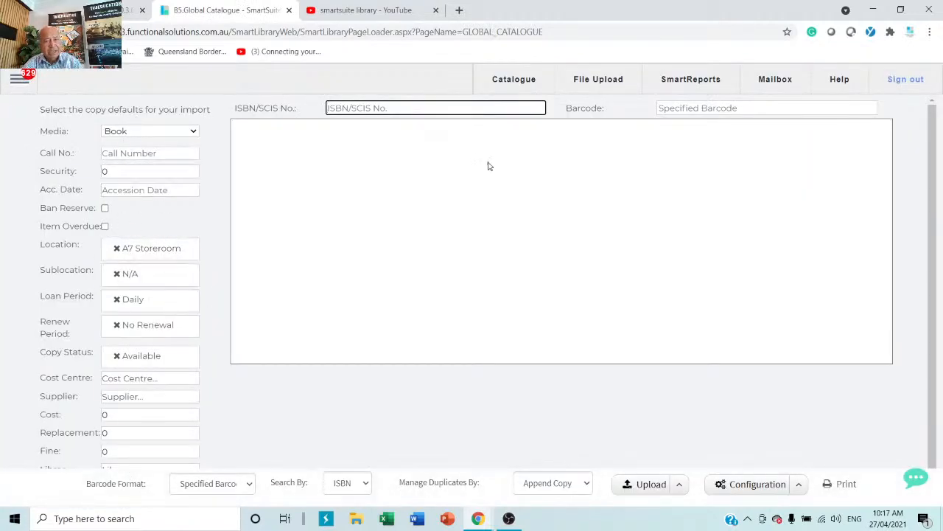
right_click(478, 109)
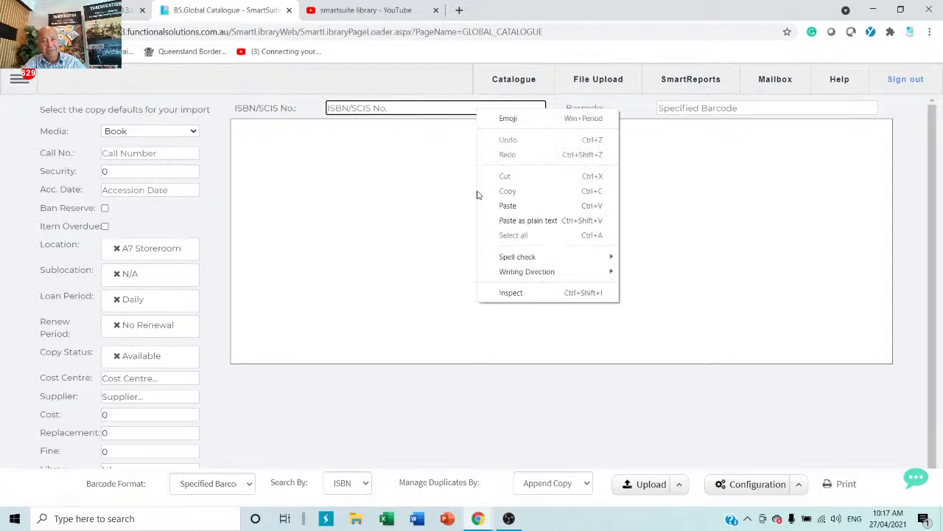
click(511, 207)
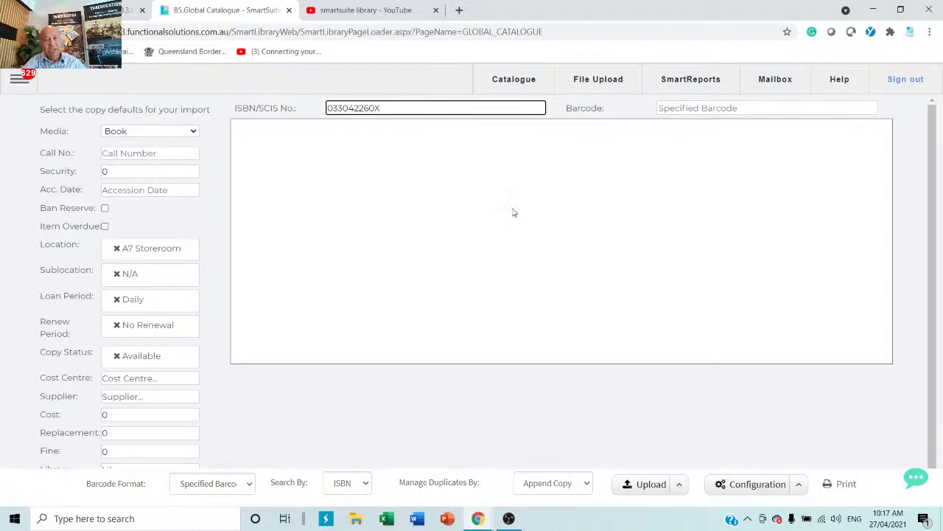
key(Tab)
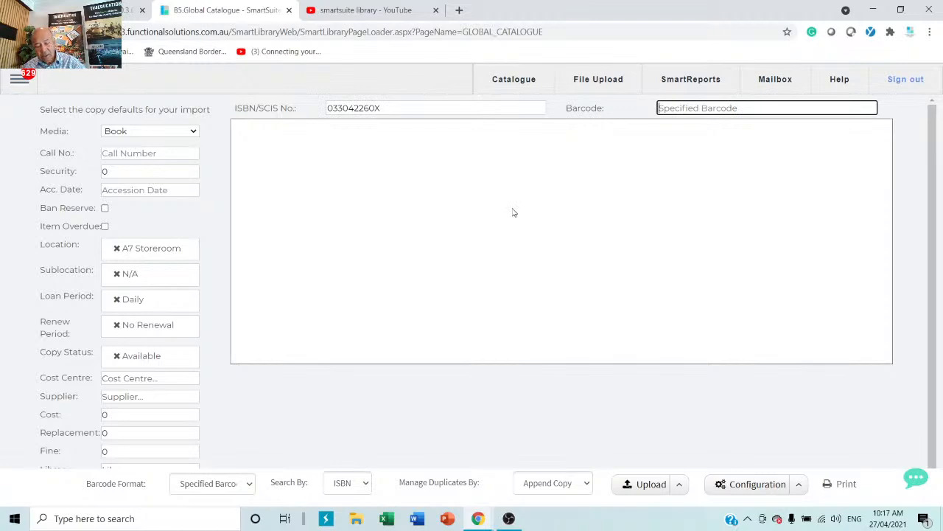
text(7878787887)
key(Return)
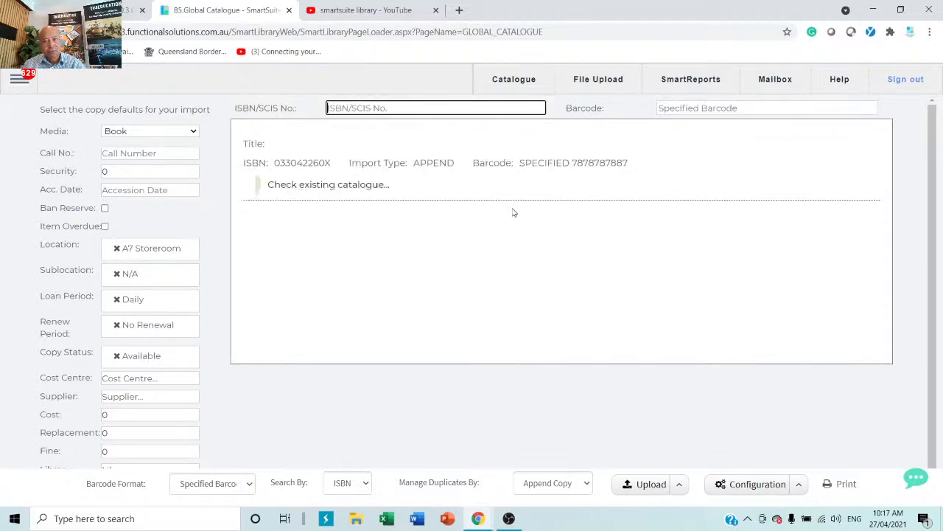
right_click(487, 114)
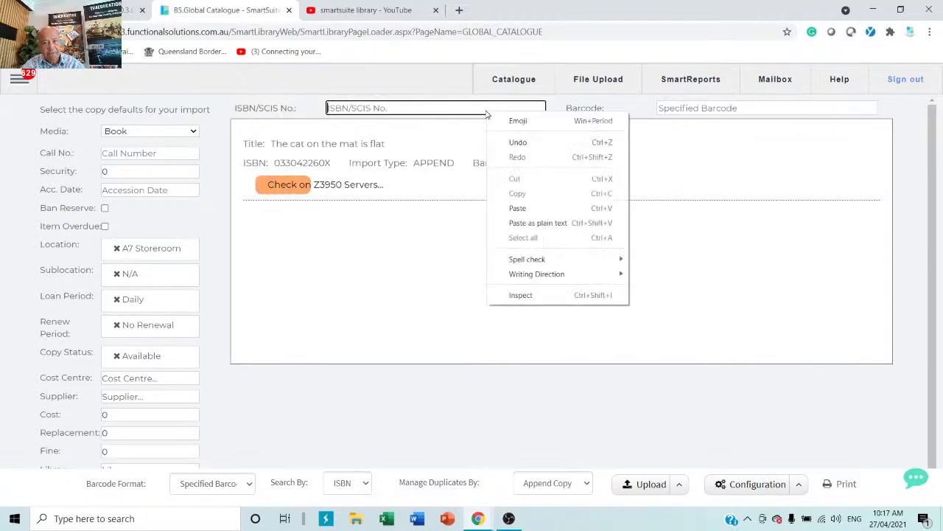
click(518, 208)
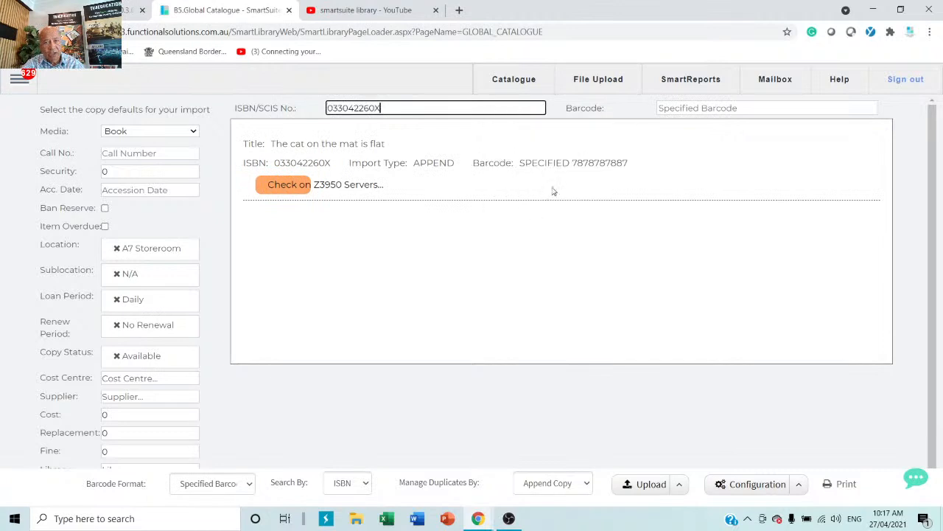
click(768, 109)
text(565656)
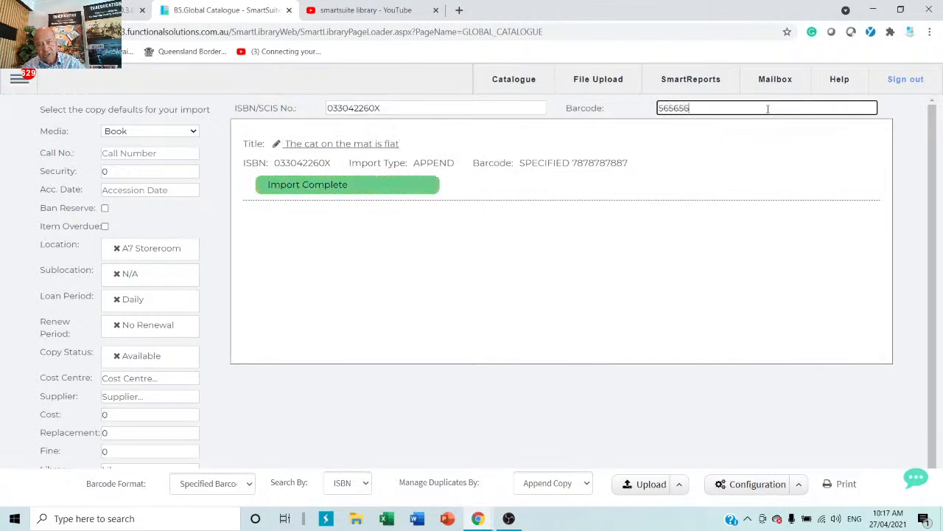
key(Return)
text(45)
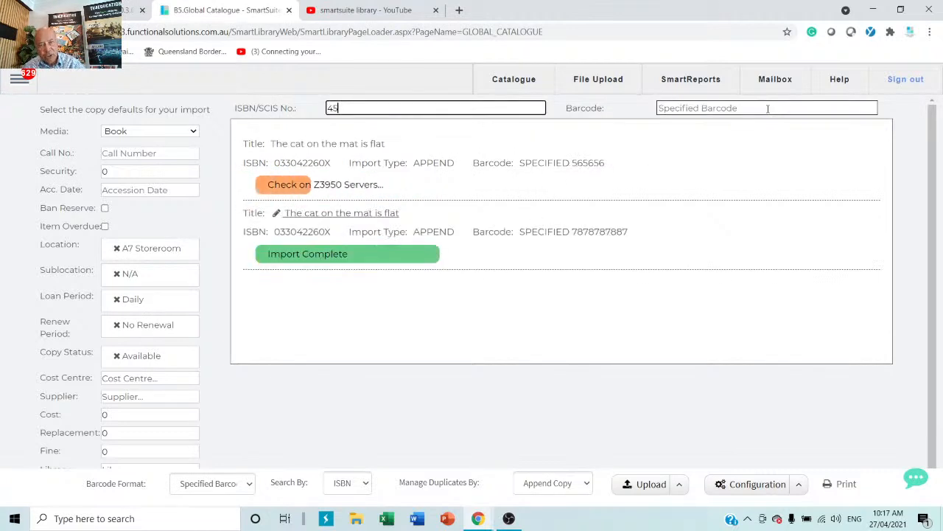
text(454545454545)
click(768, 109)
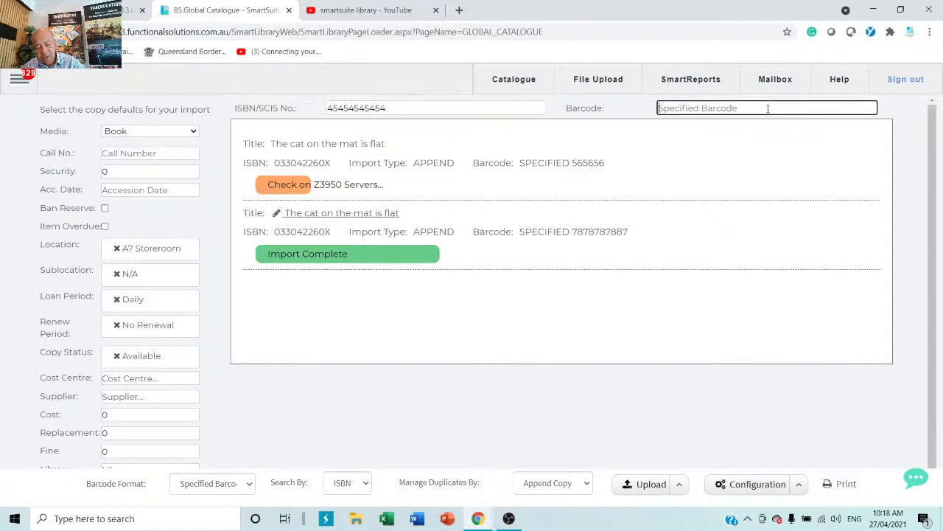
text(676789799)
key(Return)
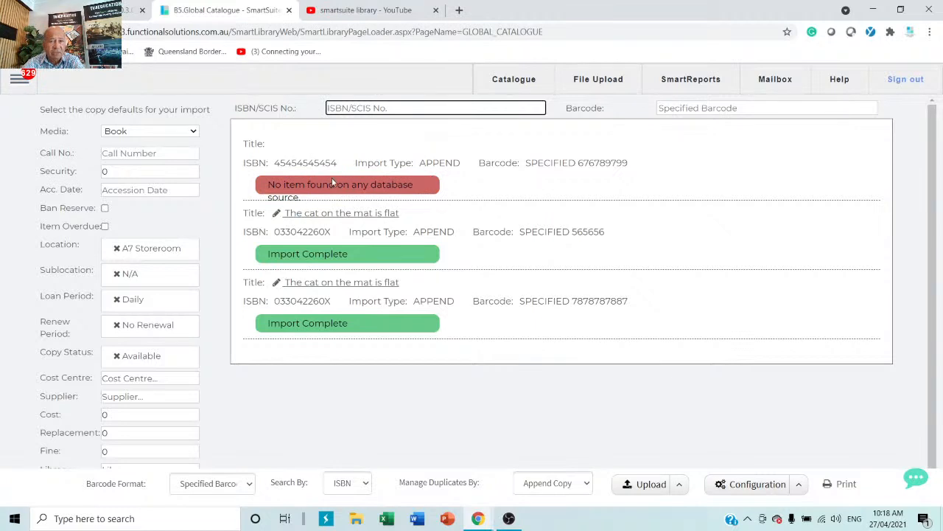
drag(345, 167, 272, 163)
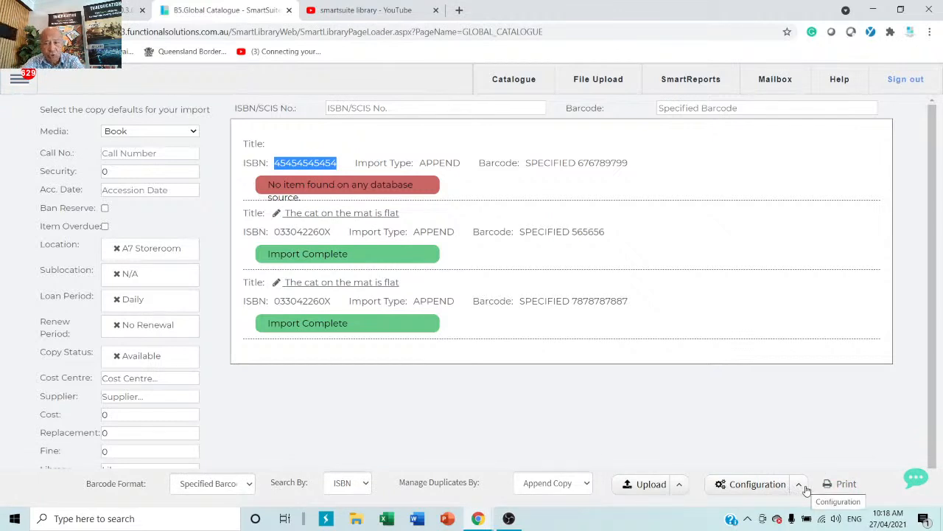
Step: Generate Raeco 12603 spine labels for the two new copies, skipping 17 blank positions
click(840, 484)
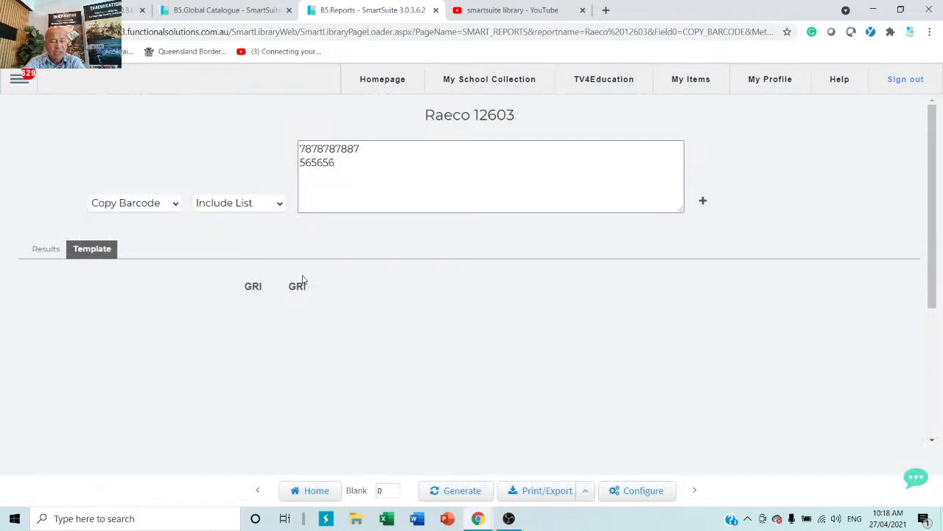
click(357, 490)
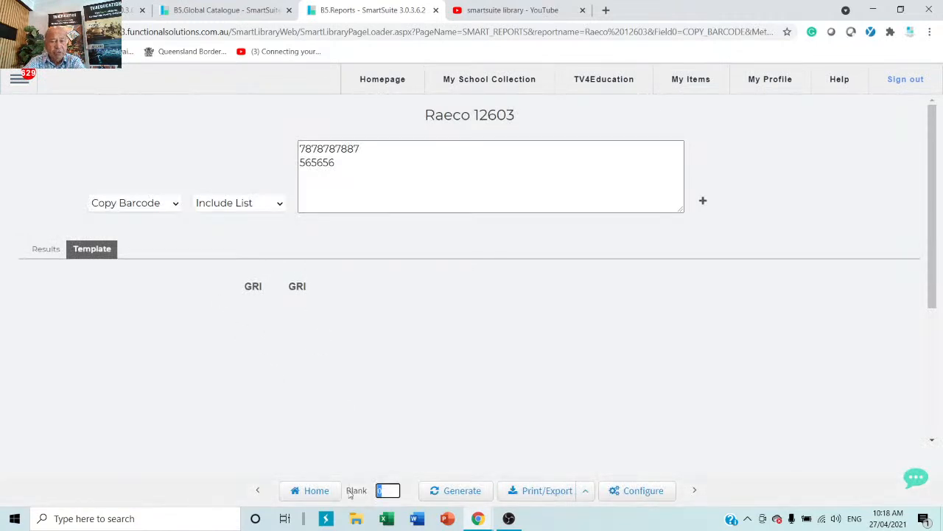
text(17)
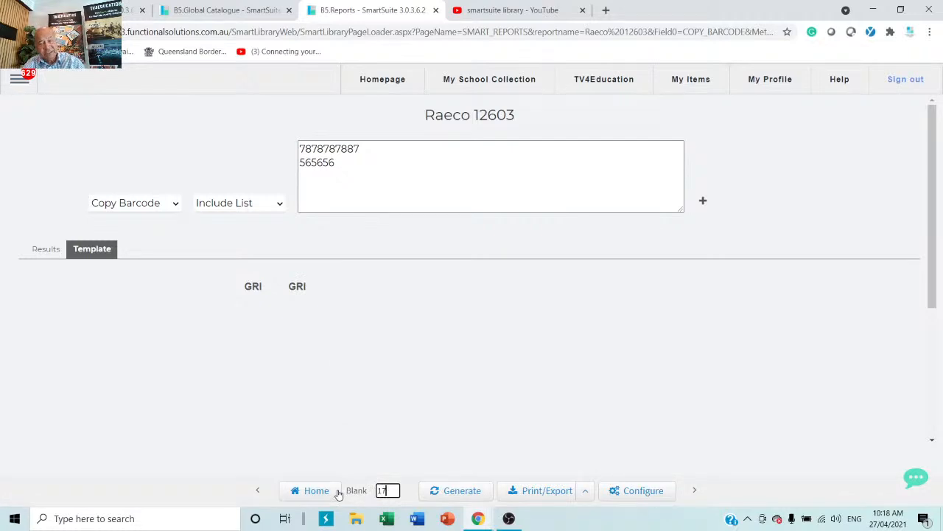
click(475, 492)
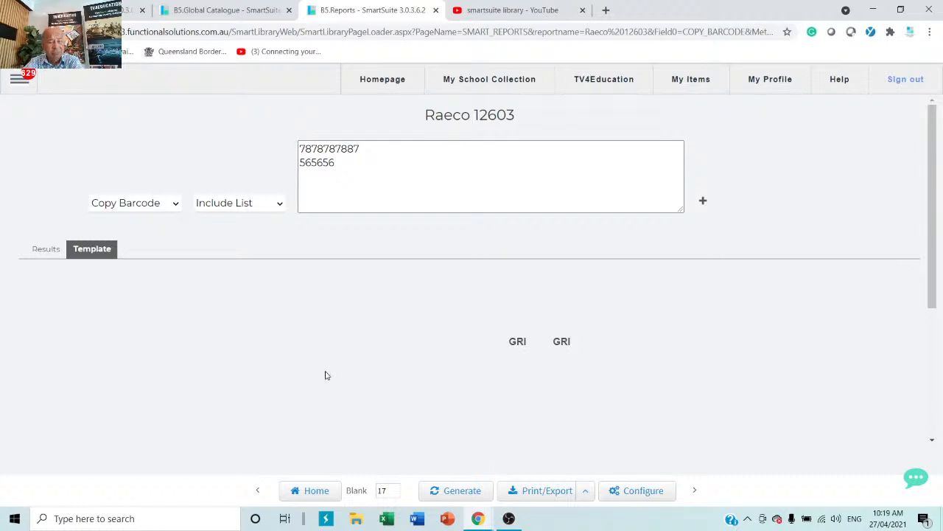
Step: Open the Circulation desk page from the Circulation menu
click(17, 81)
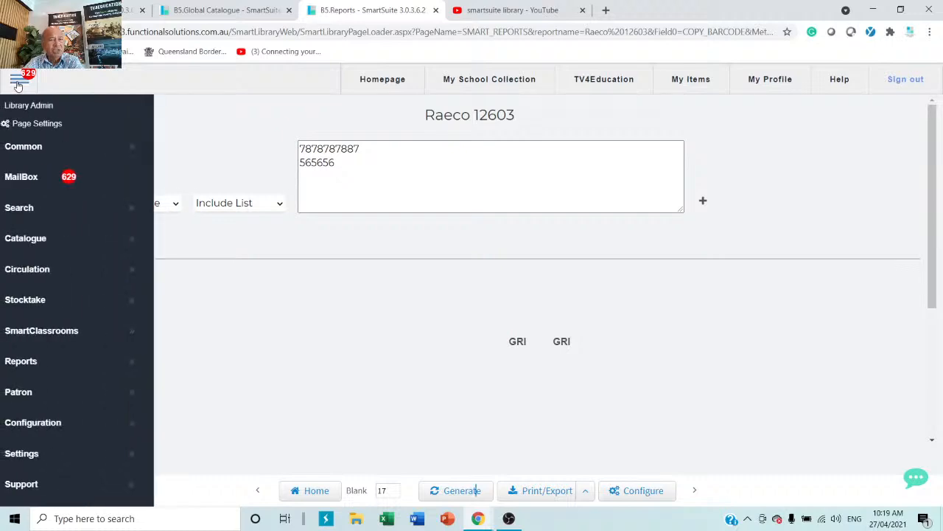
click(49, 273)
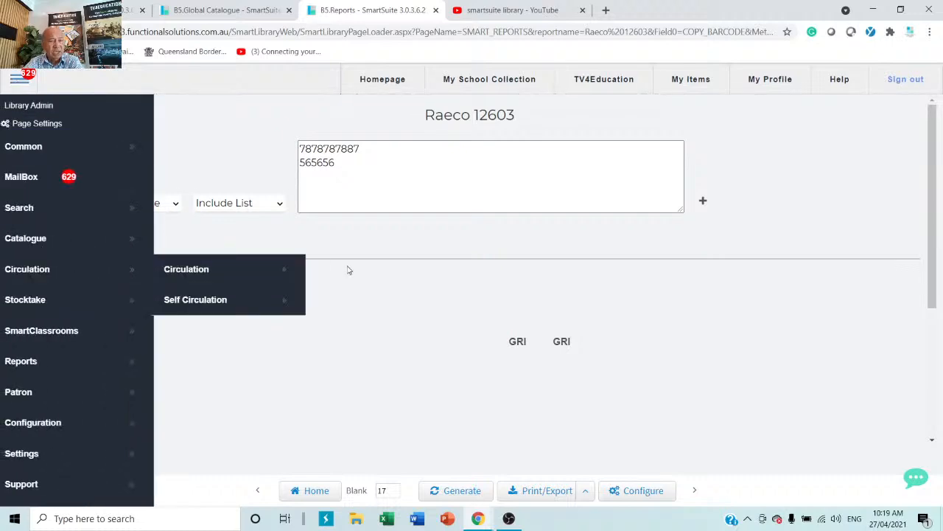
click(217, 275)
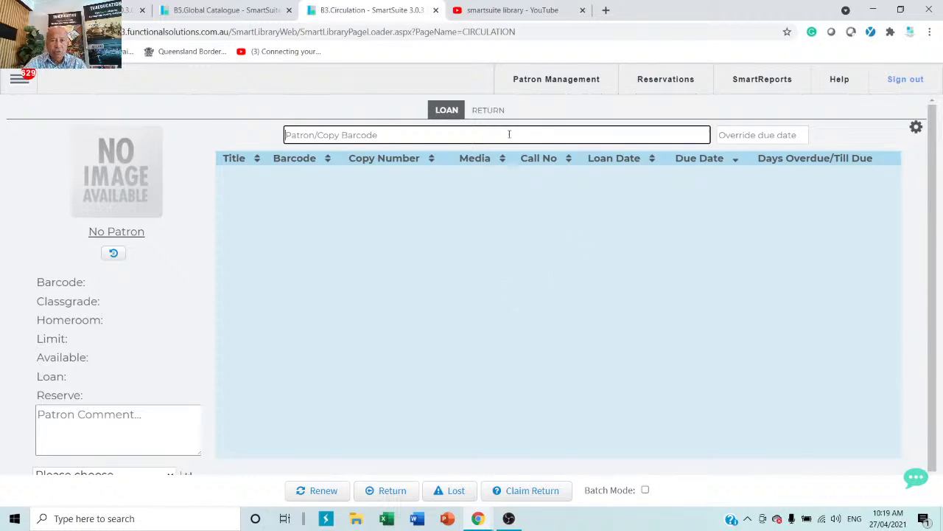
Step: Toggle RETURN then back to LOAN and search patrons for 'smith'
click(497, 112)
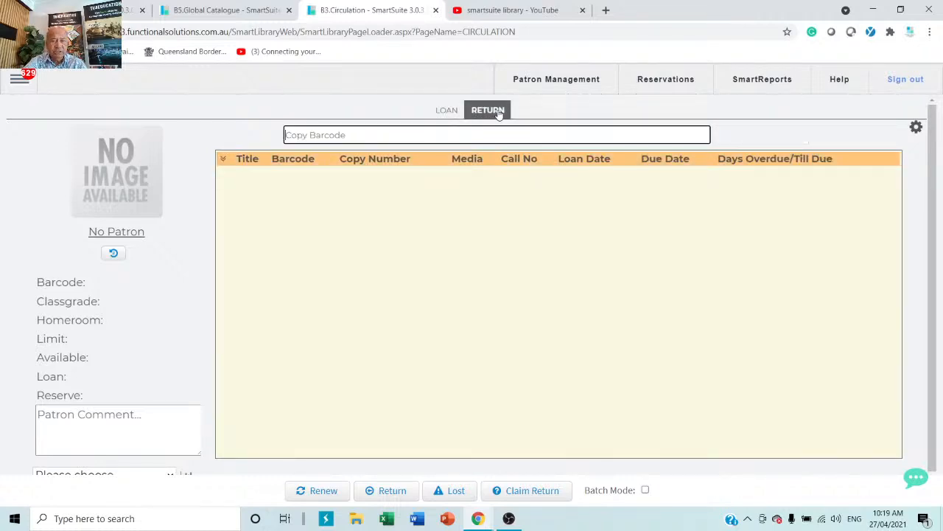
click(448, 112)
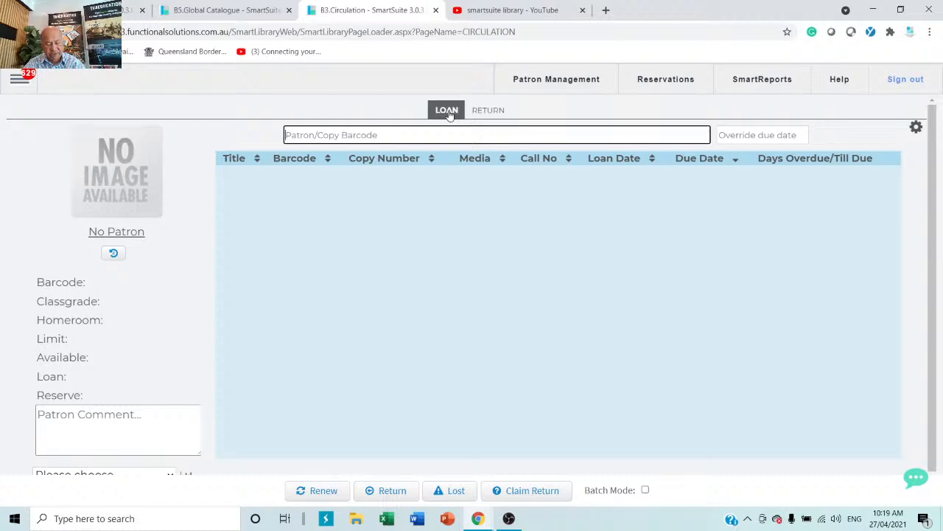
text(smith)
key(Return)
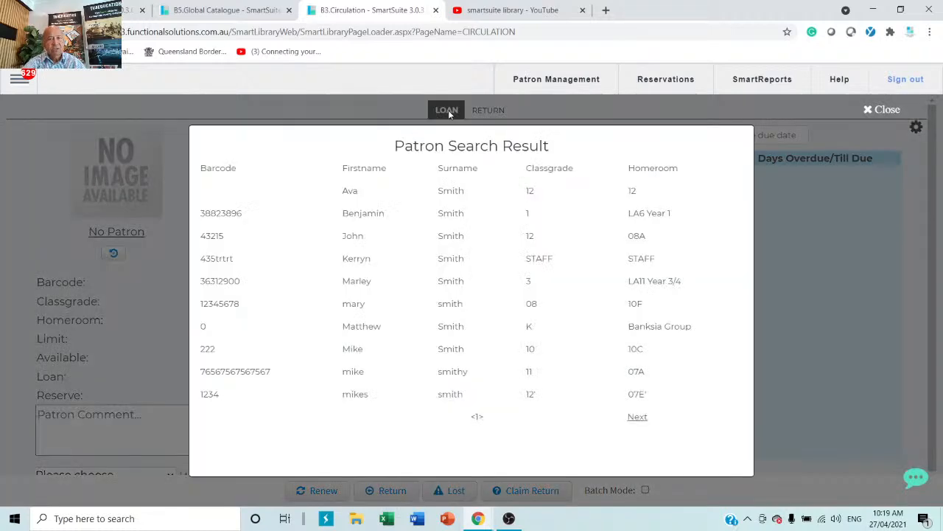
Step: Load the chosen patron and lend copies 11 and 22
click(434, 240)
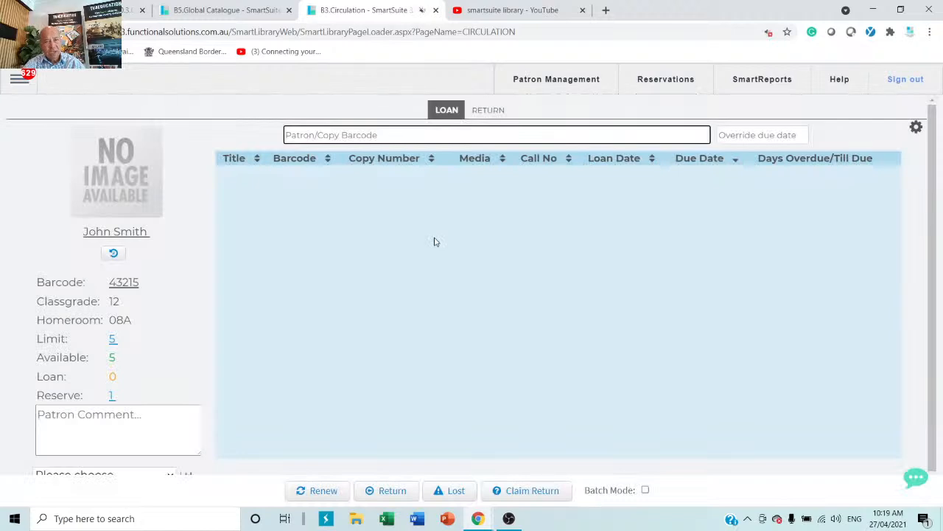
text(1)
key(Return)
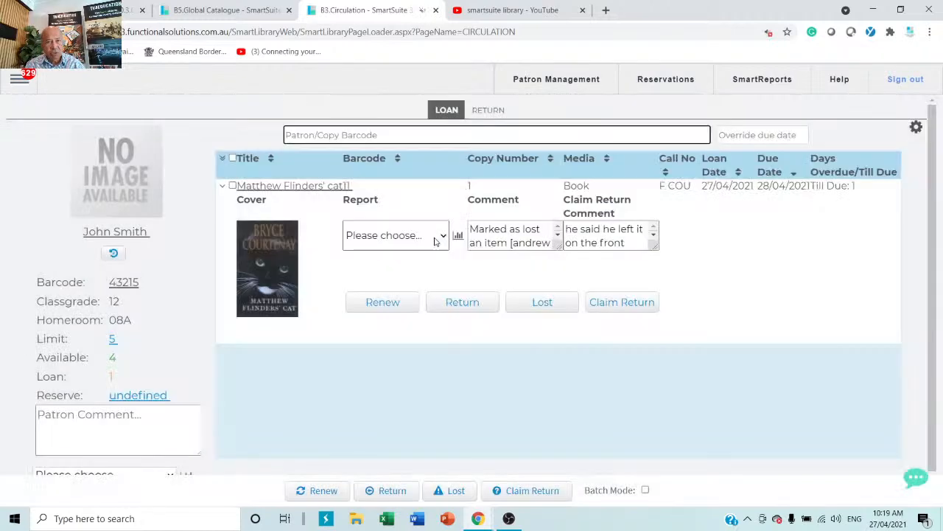
text(22)
key(Return)
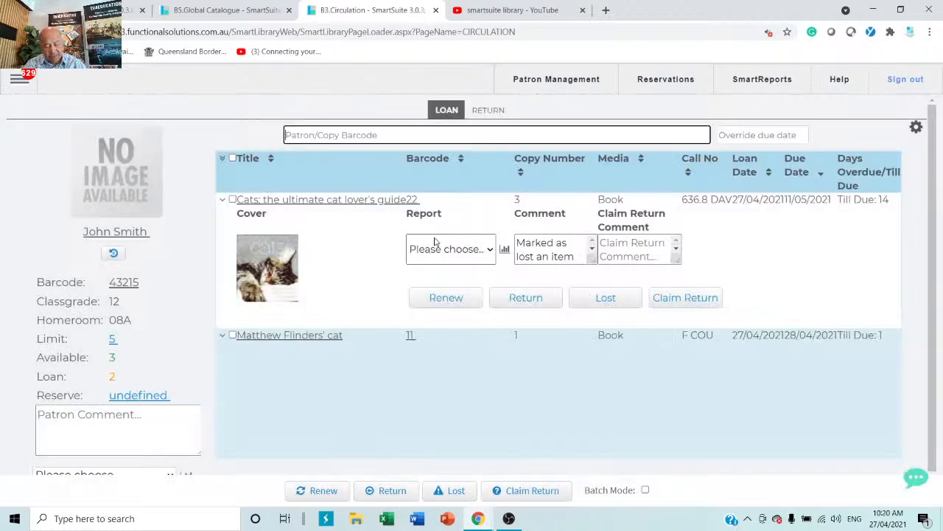
Step: Search patrons for 'm' and load the next patron from the results
text(m)
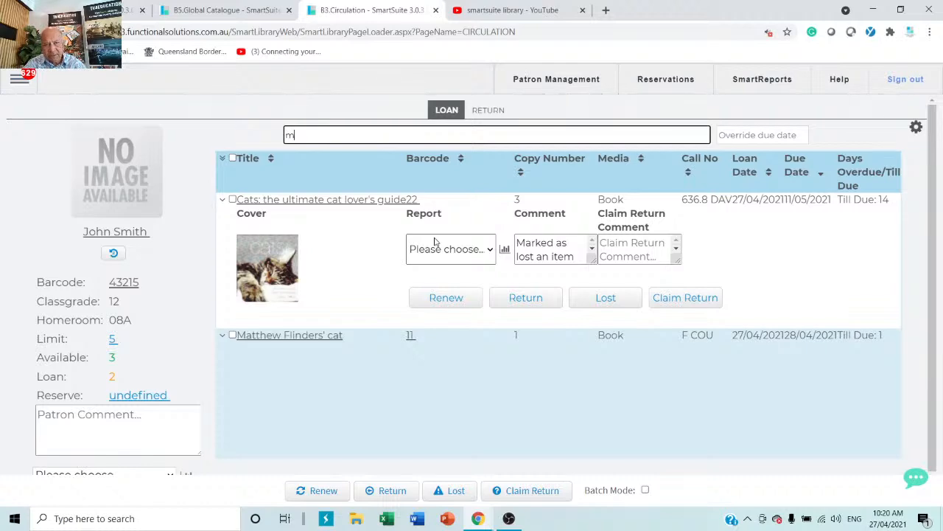
key(Return)
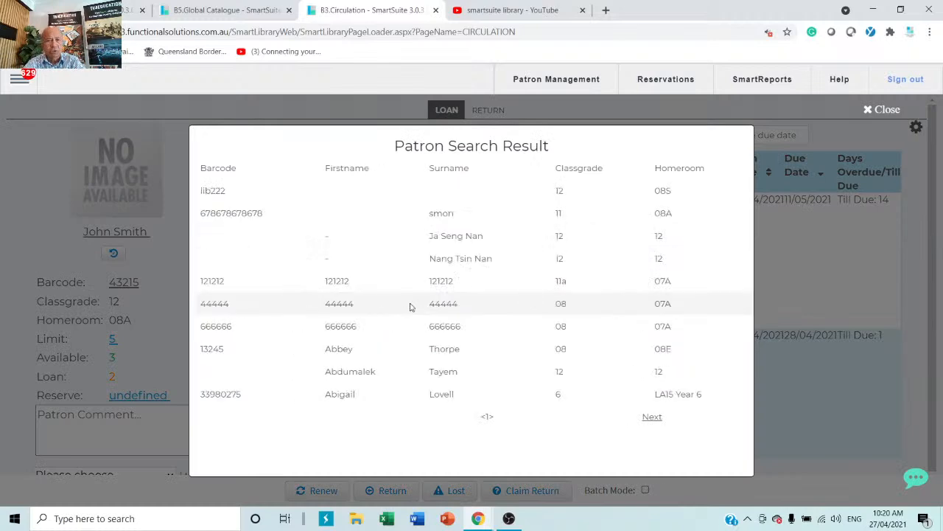
click(442, 325)
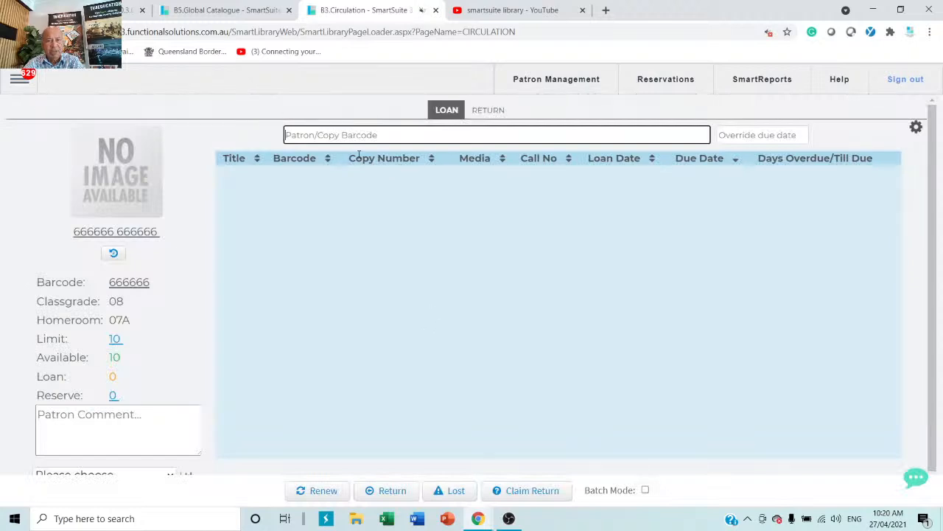
Step: Lend copy 66, accepting the on-loan warning, and tick its cartoon cats loan row
text(66)
key(Return)
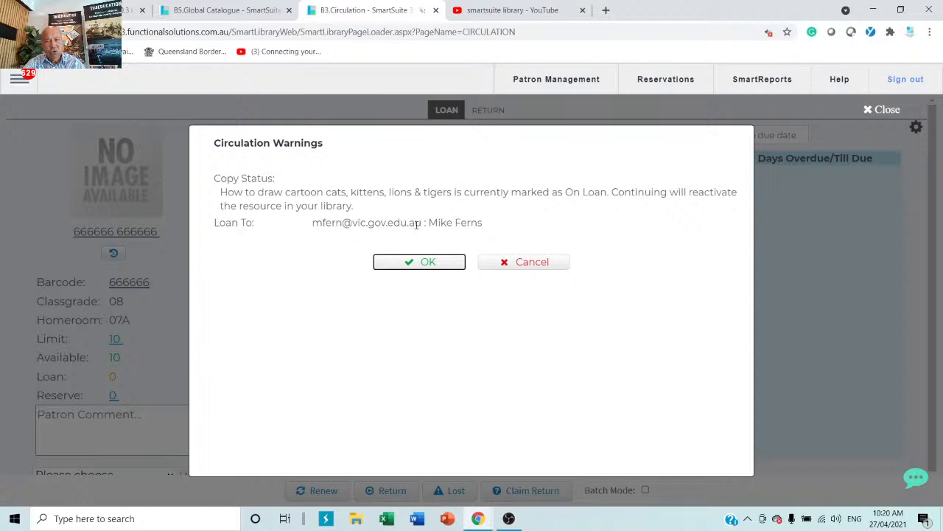
click(424, 262)
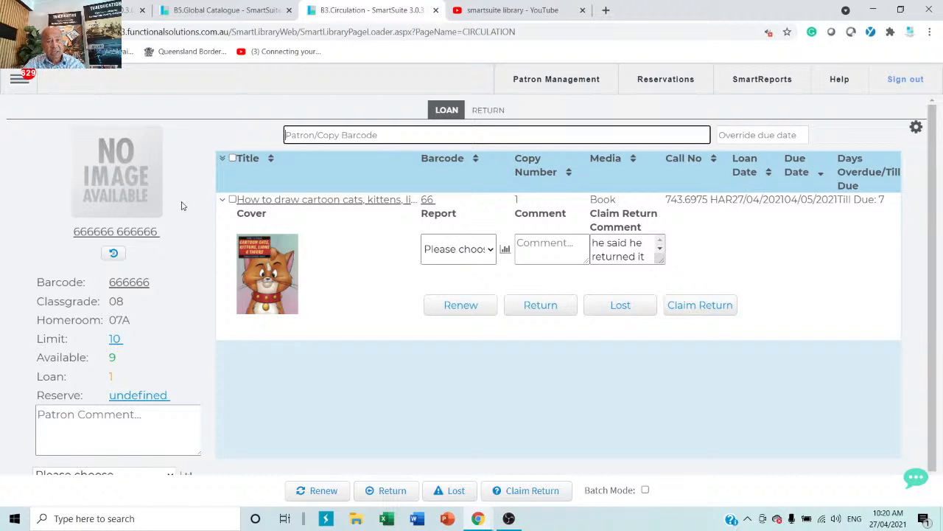
click(233, 200)
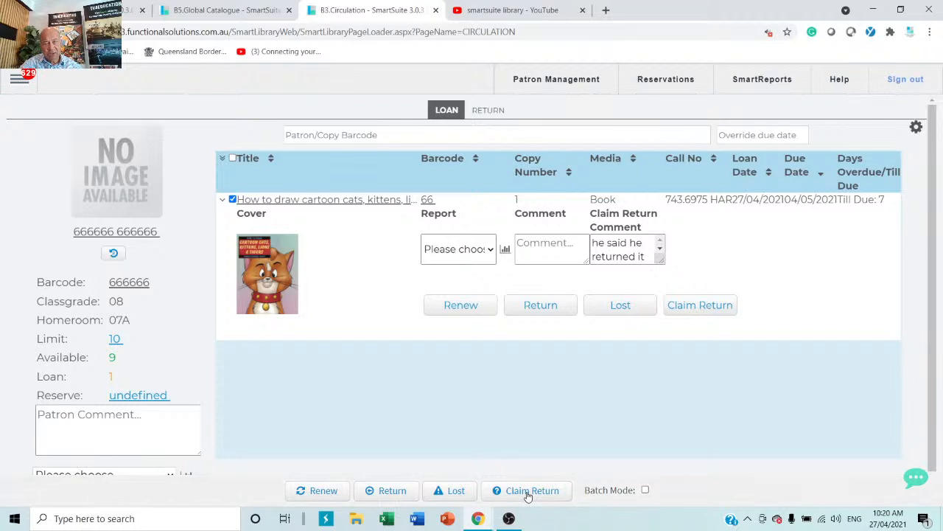
Step: On the RETURN view, check in copies 66, 11, 22 and 33, acknowledging each warning
click(488, 112)
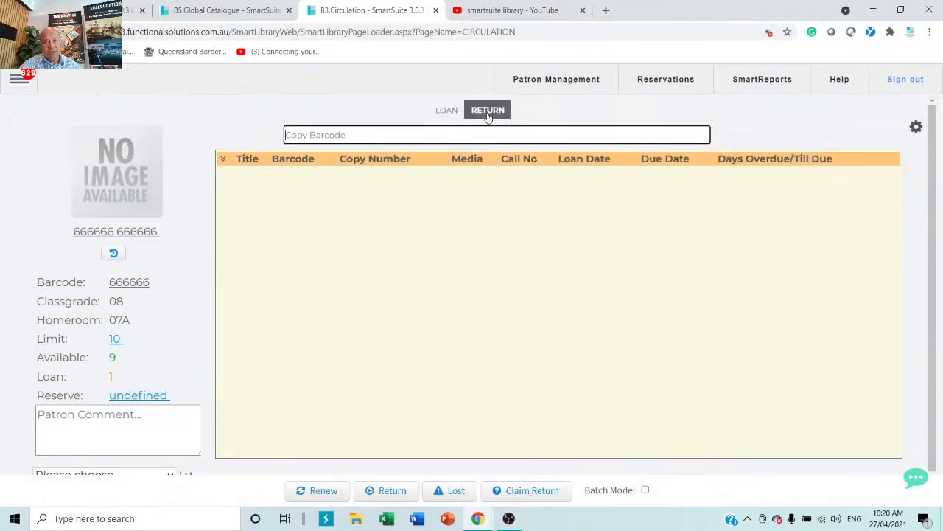
text(66)
key(Return)
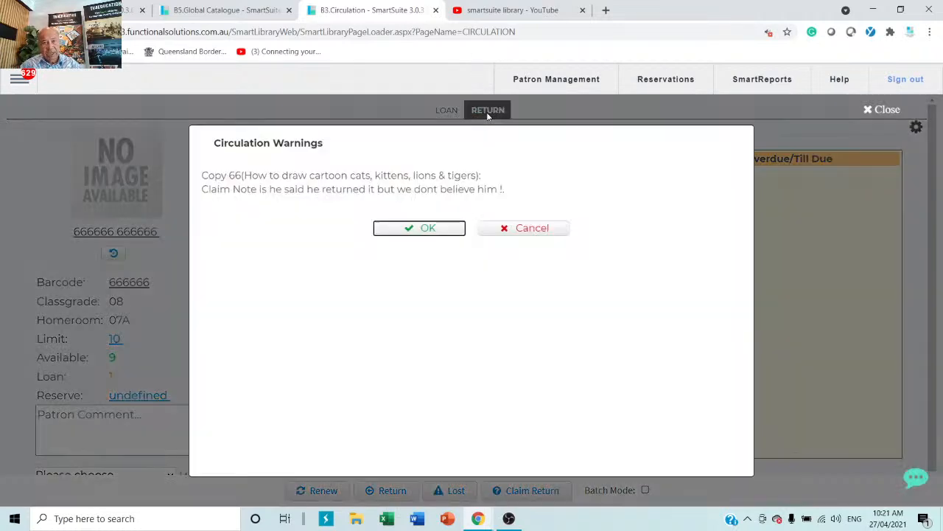
click(428, 228)
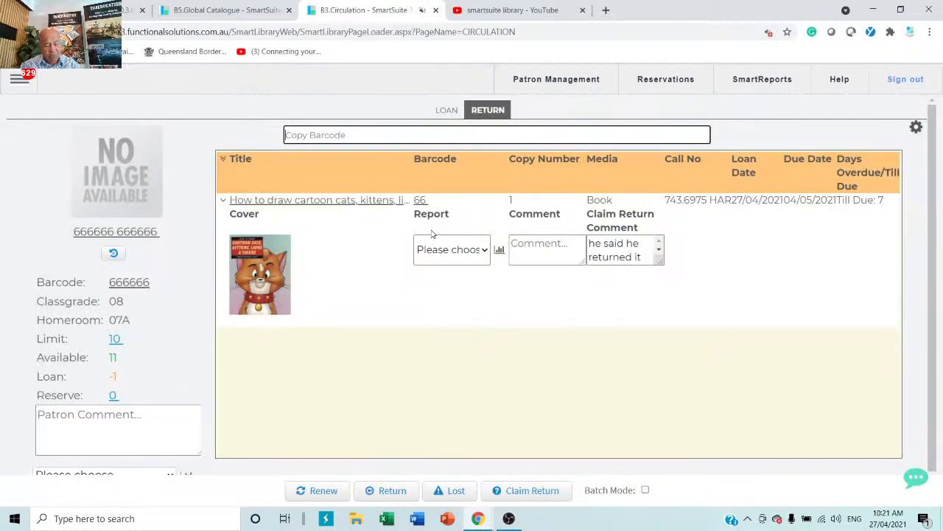
text(11)
key(Return)
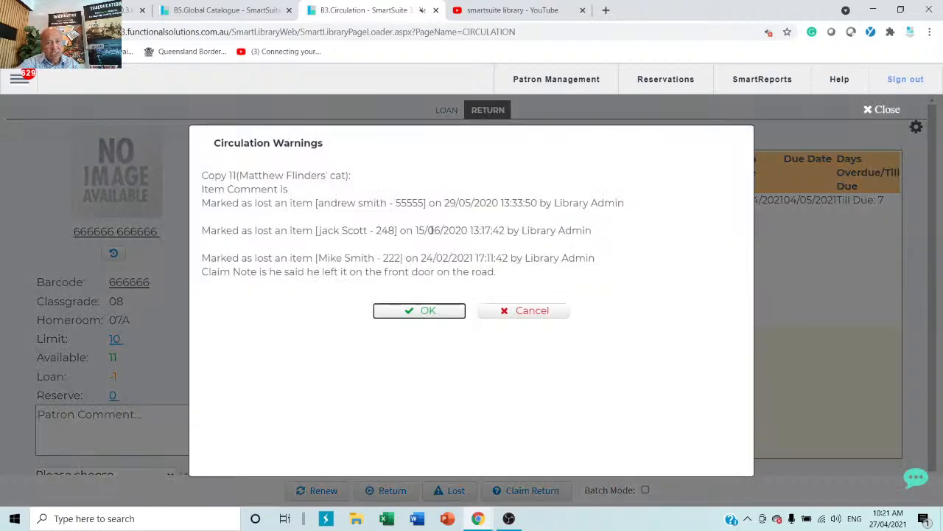
click(418, 310)
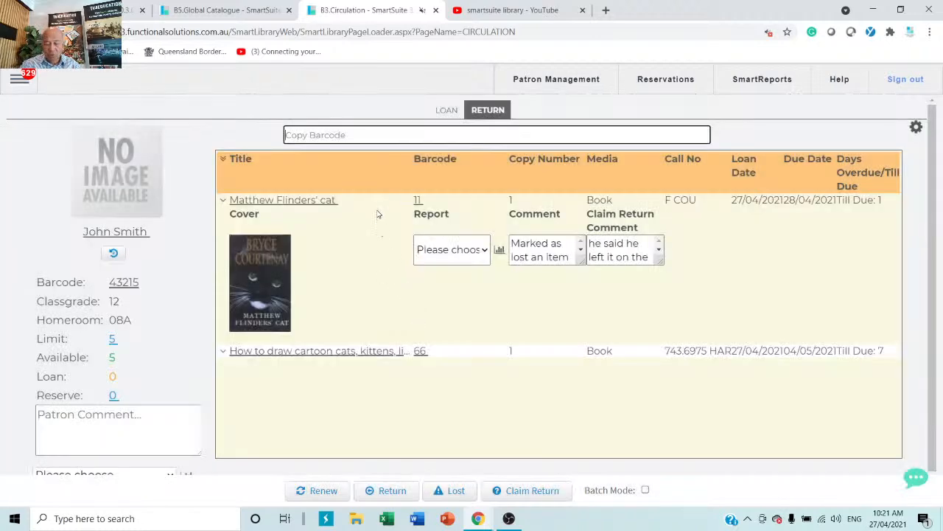
text(22)
key(Return)
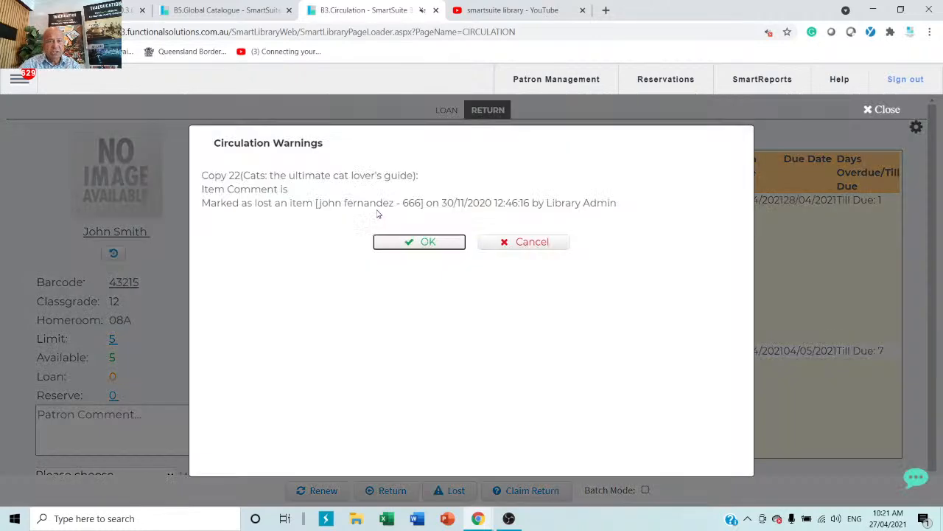
click(405, 244)
text(33)
key(Return)
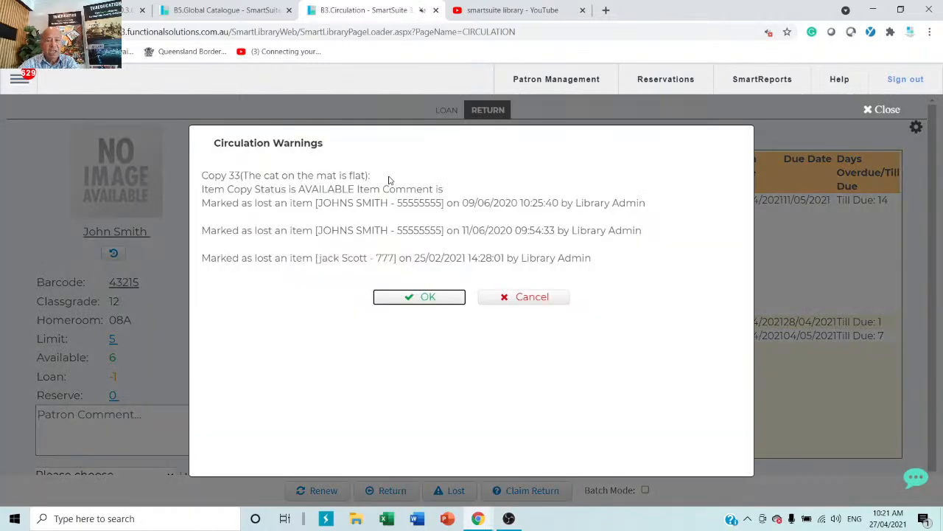
click(417, 297)
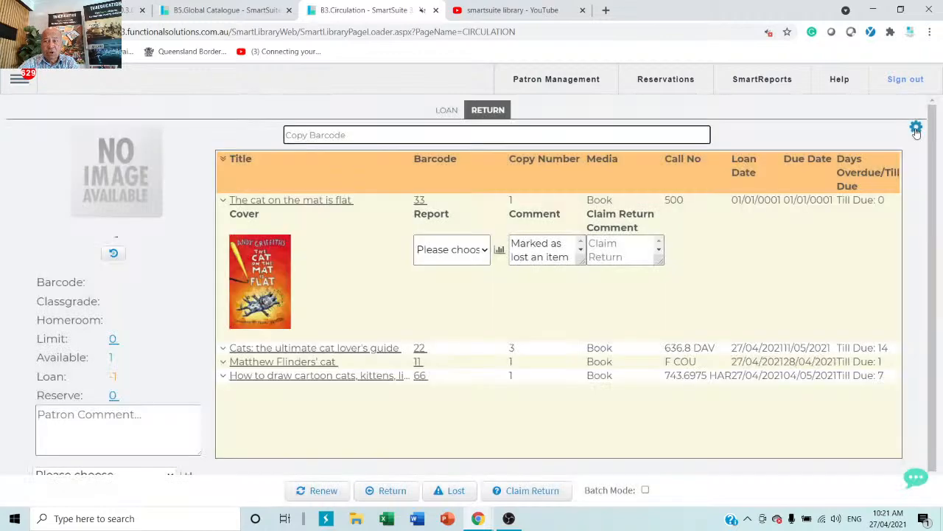
click(916, 131)
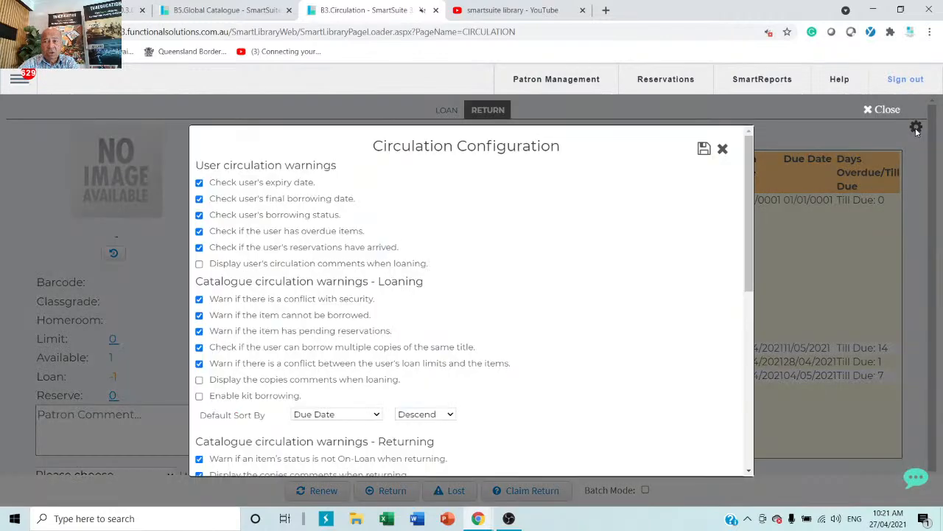
scroll(265, 305, down, 5)
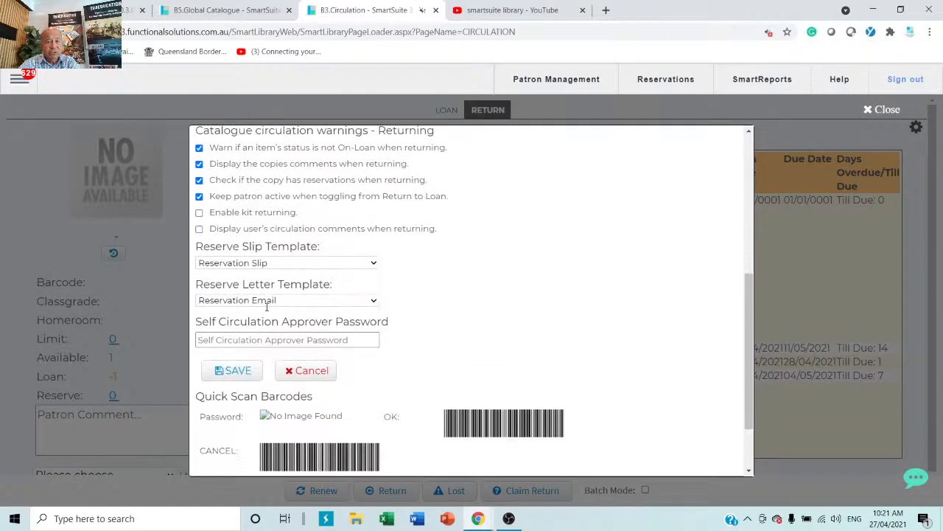
scroll(267, 310, up, 5)
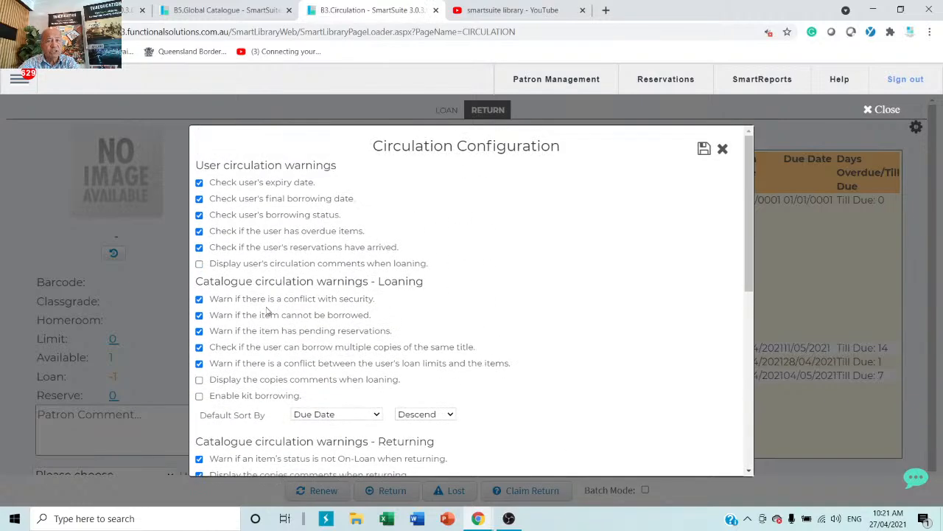
click(723, 151)
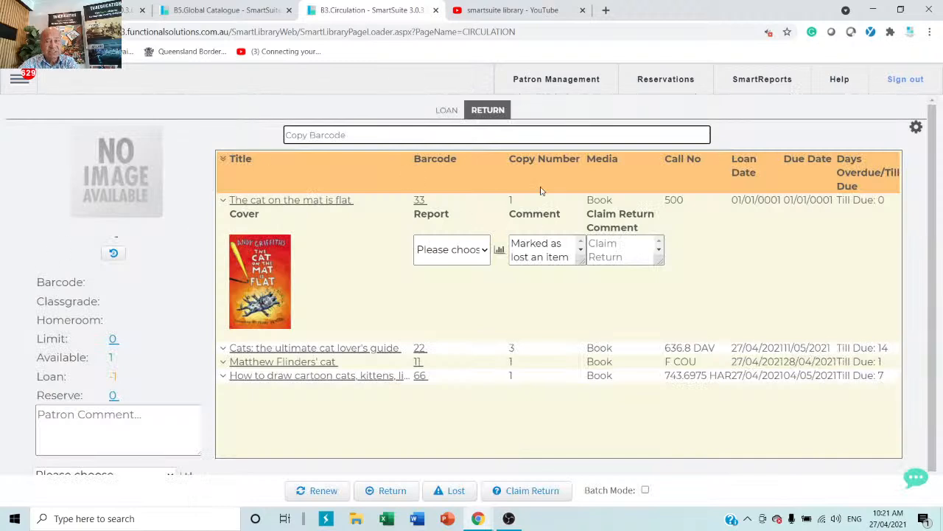
Step: Switch back to the LOAN view and go to the Reports page
click(447, 114)
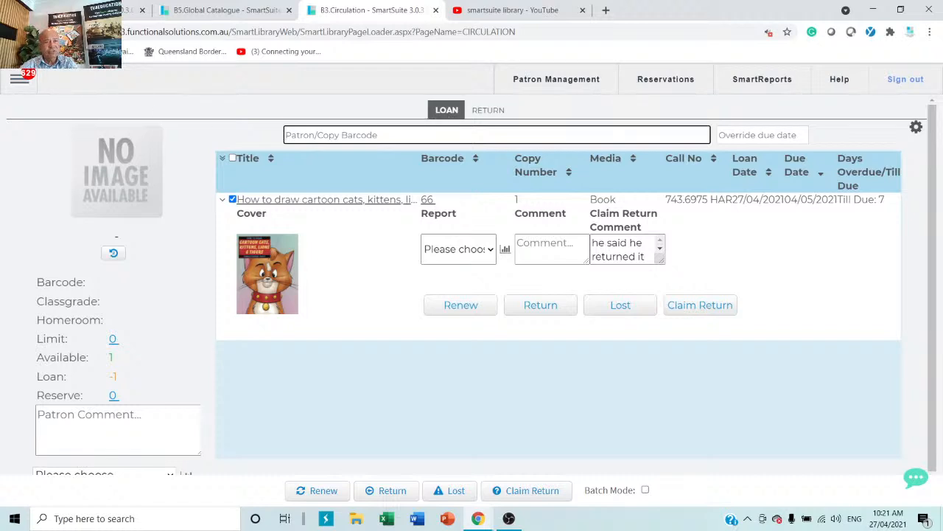
click(15, 83)
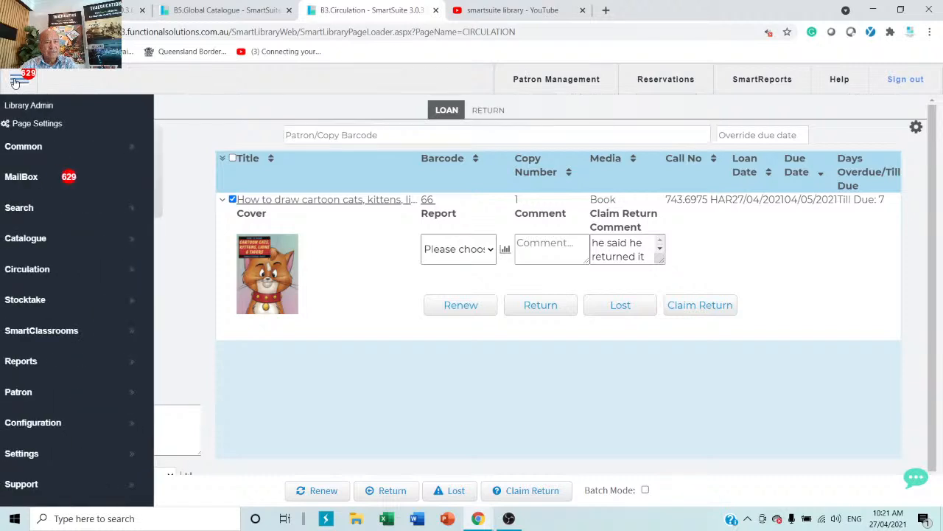
mouse_move(59, 362)
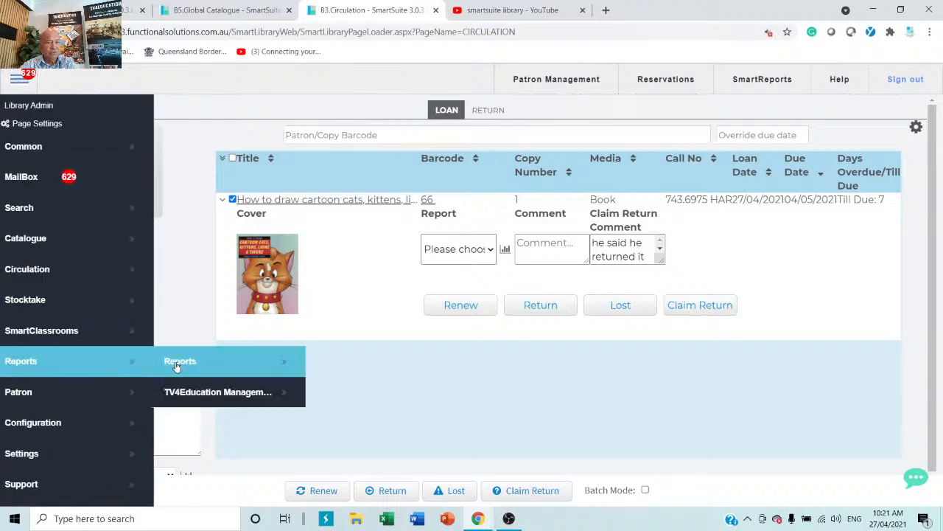
click(221, 365)
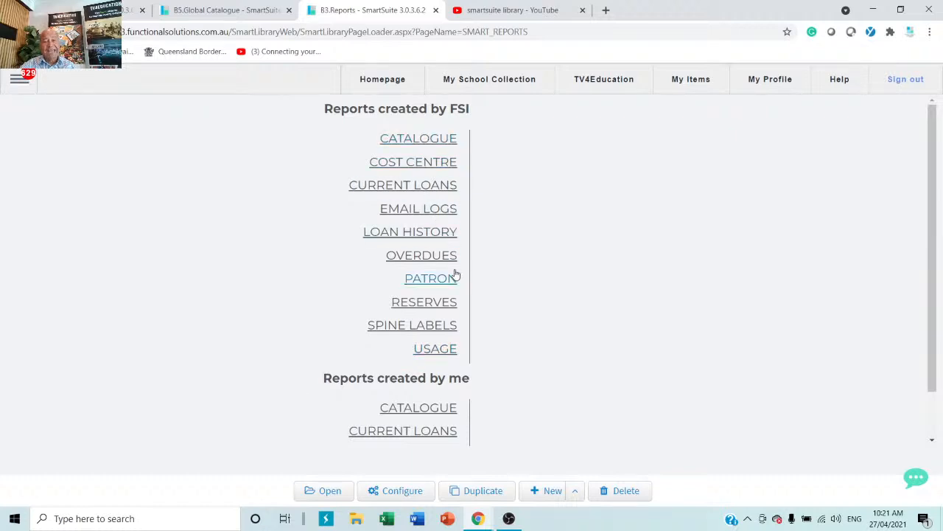
Step: Open the Overdues By Classification report from the overdues reports list
click(420, 254)
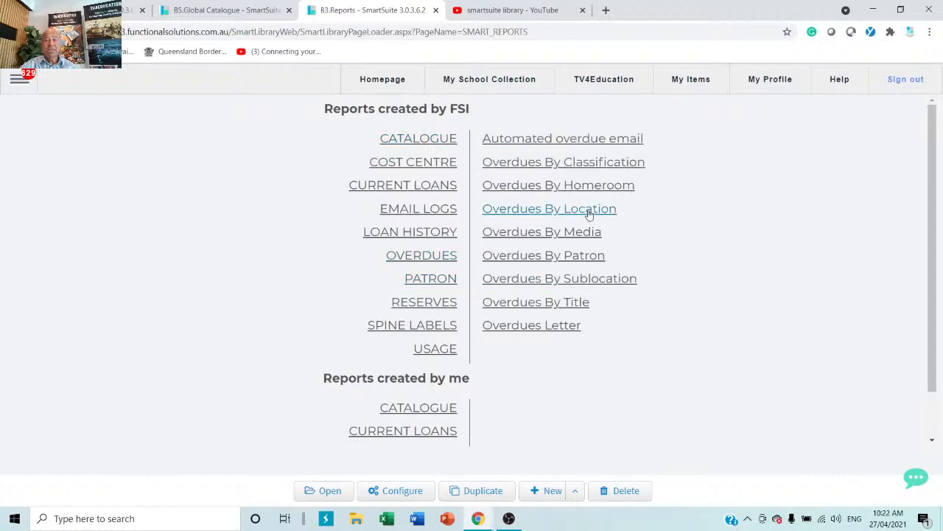
click(590, 167)
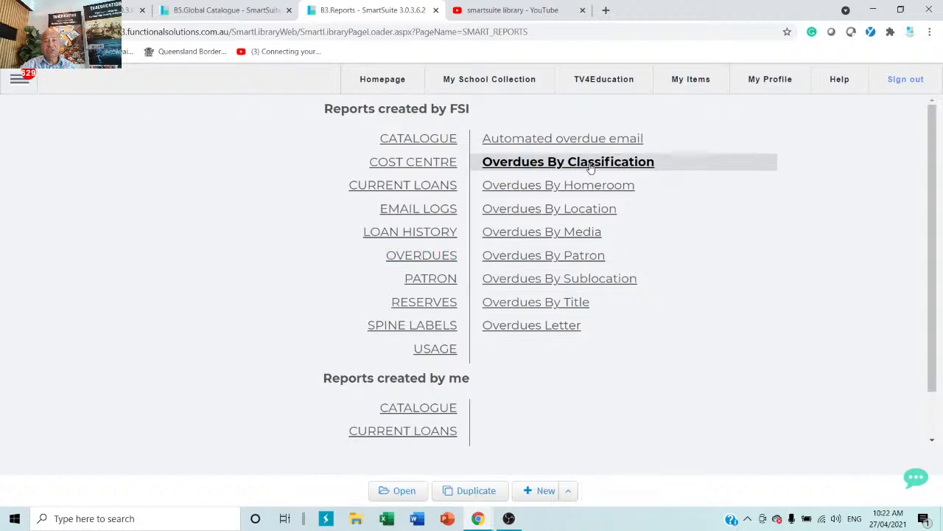
click(404, 495)
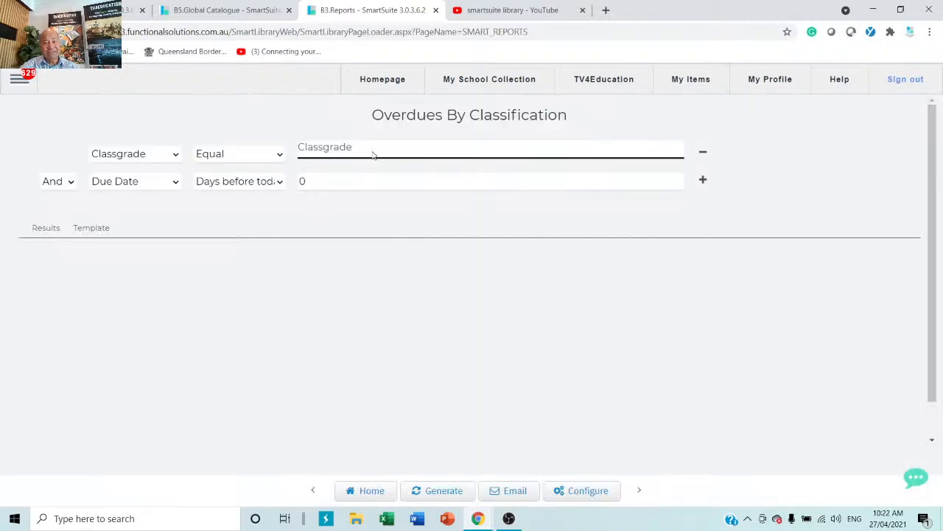
Step: Filter classgrades 12, 12b and 12g, generate the report, then head back toward saved reports
click(373, 153)
scroll(348, 300, down, 2)
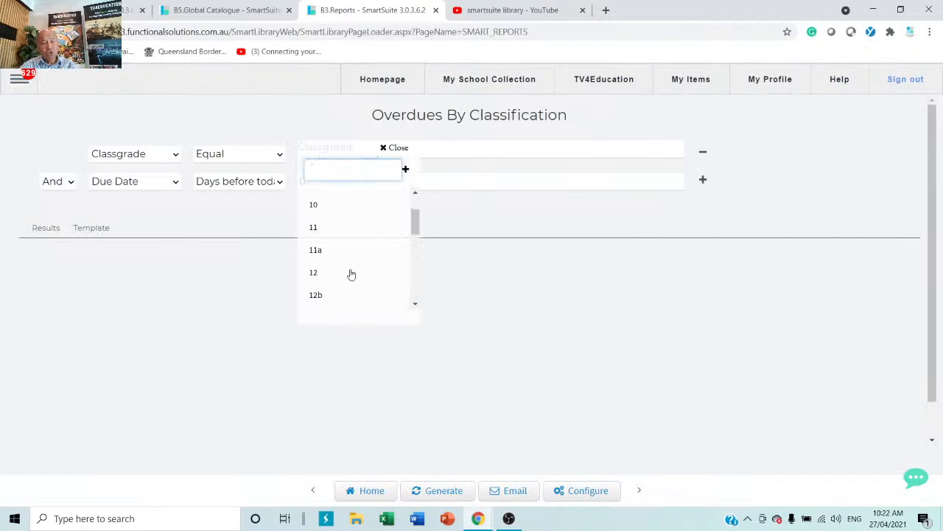
click(315, 273)
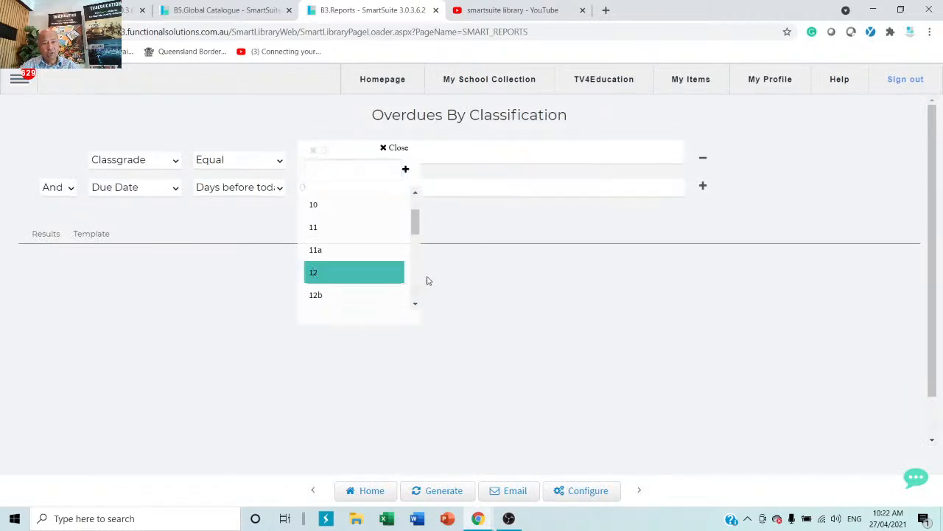
click(329, 300)
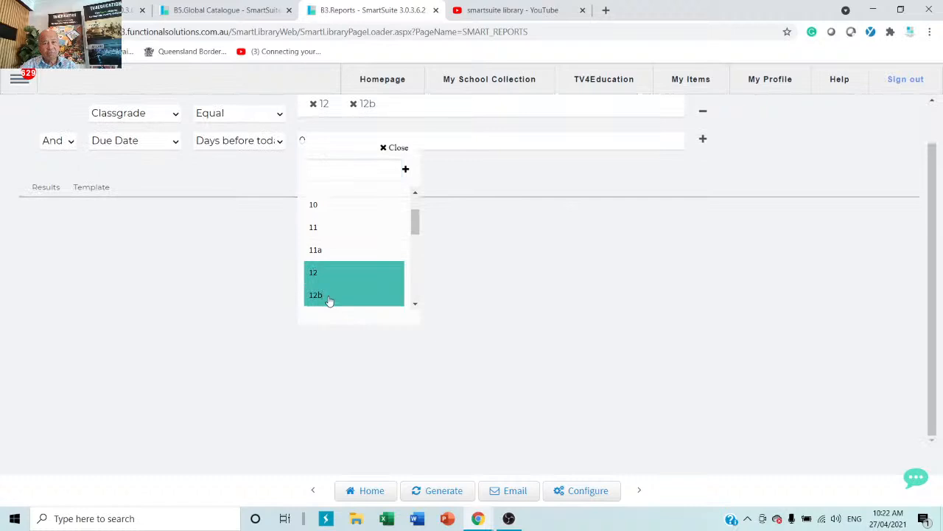
scroll(332, 300, down, 3)
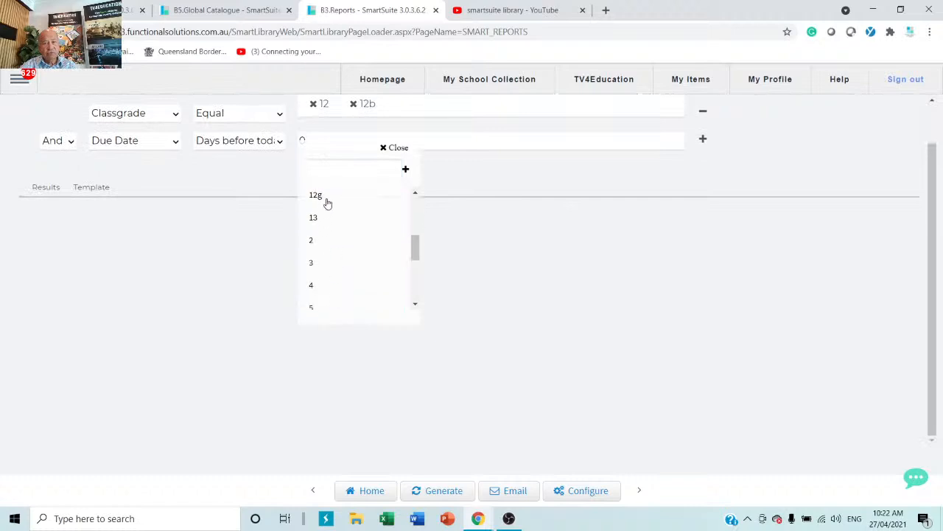
click(328, 203)
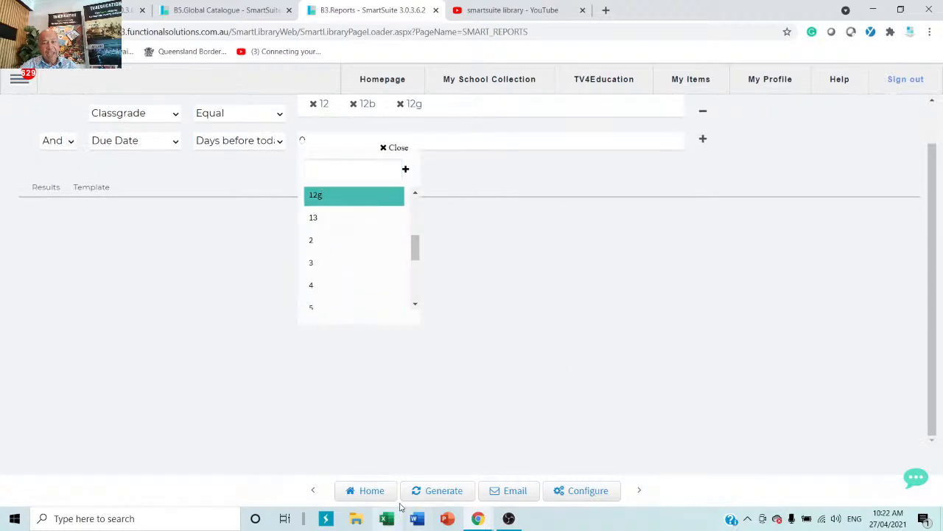
click(427, 492)
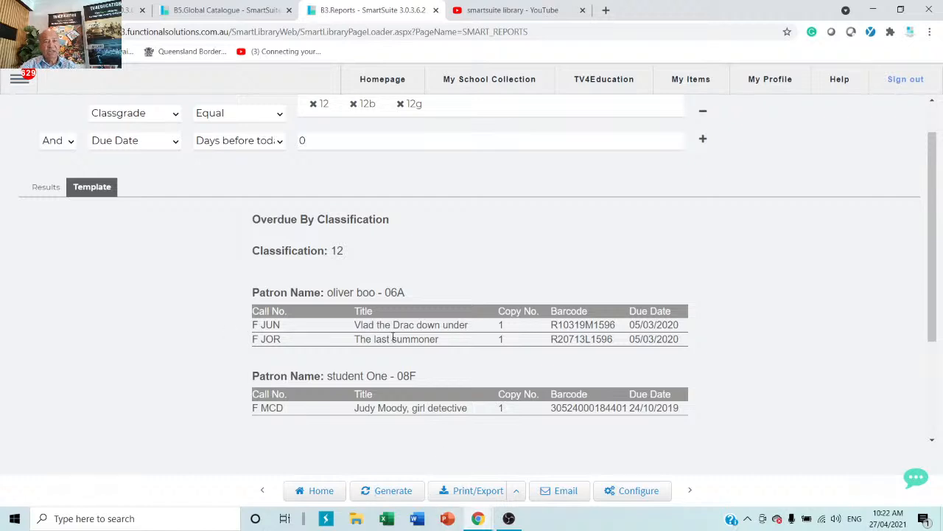
scroll(393, 338, up, 1)
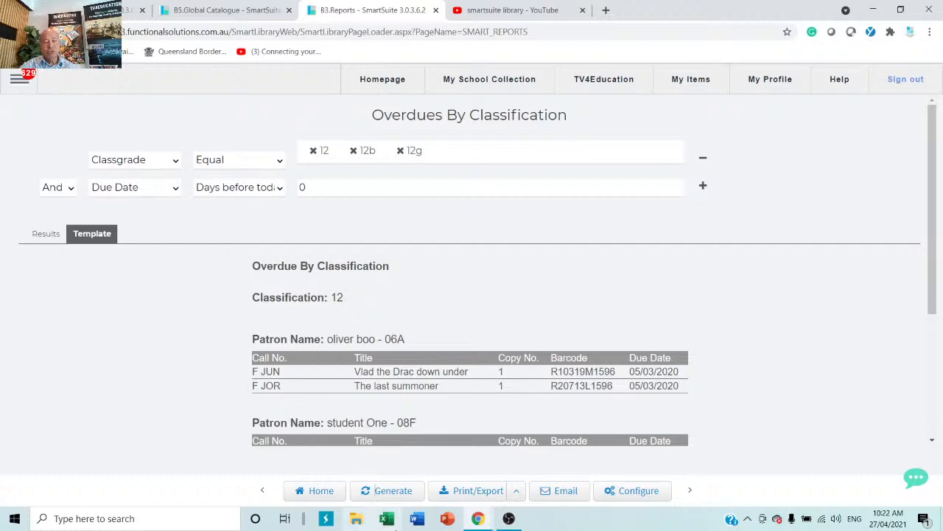
click(328, 496)
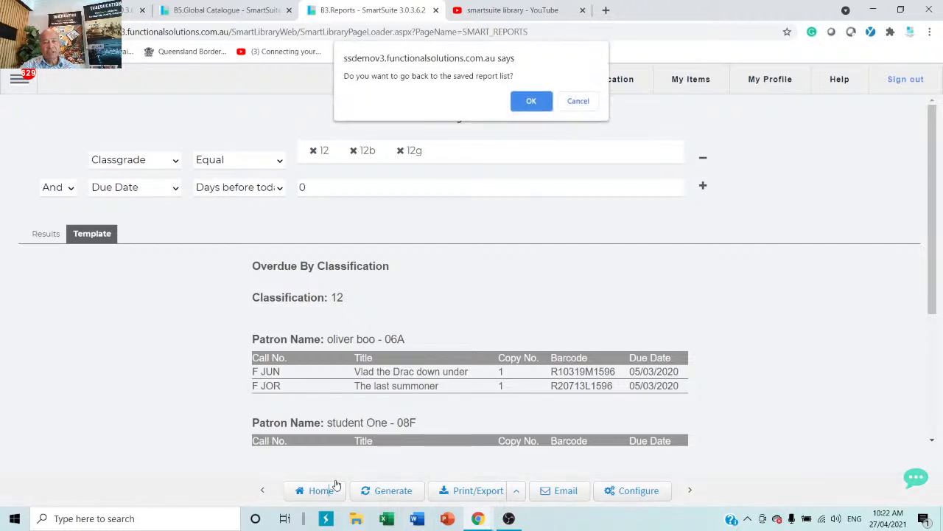
Step: Return to the saved report list and reopen the Overdues By Classification report
click(544, 109)
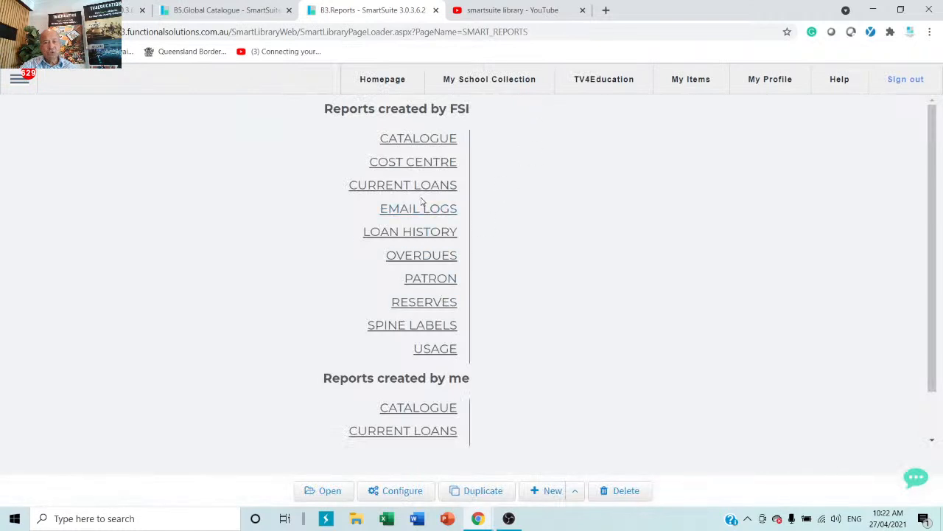
click(423, 258)
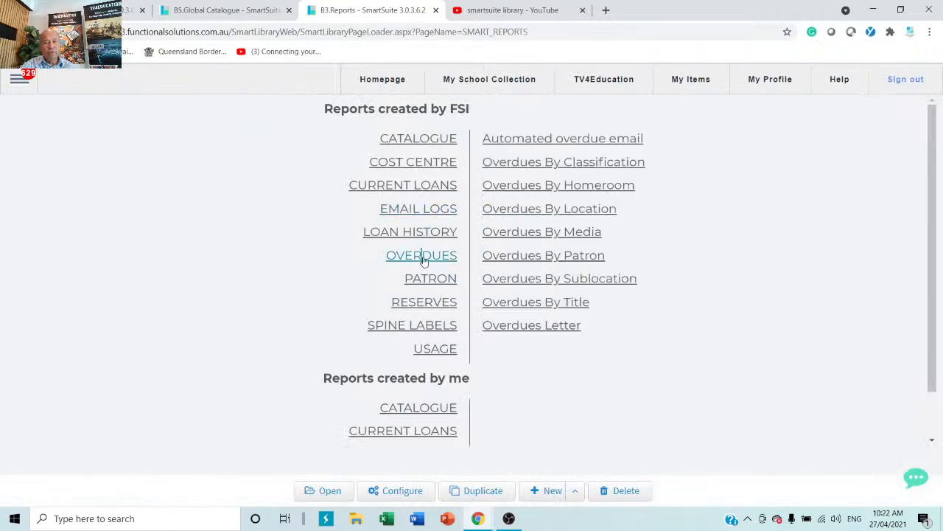
click(595, 165)
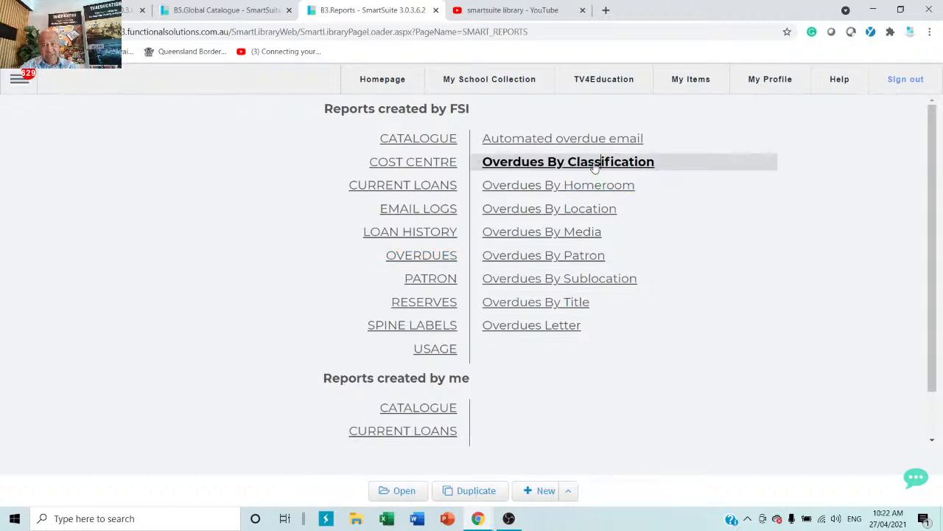
click(397, 490)
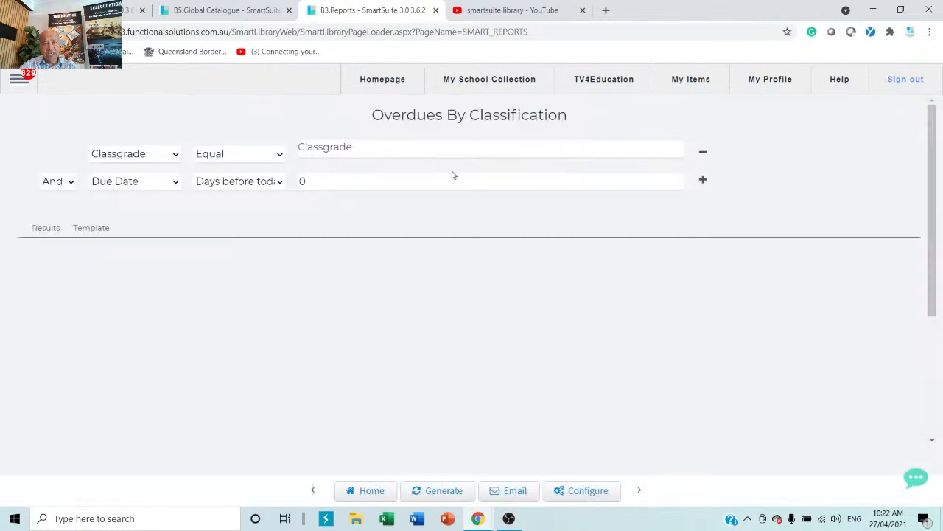
Step: Filter the report to classgrade 12 and generate it
click(449, 155)
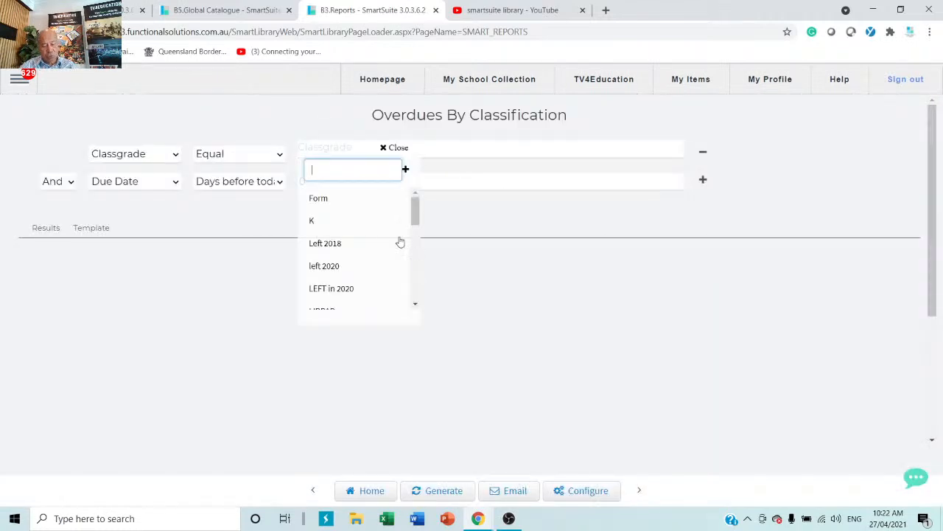
text(12)
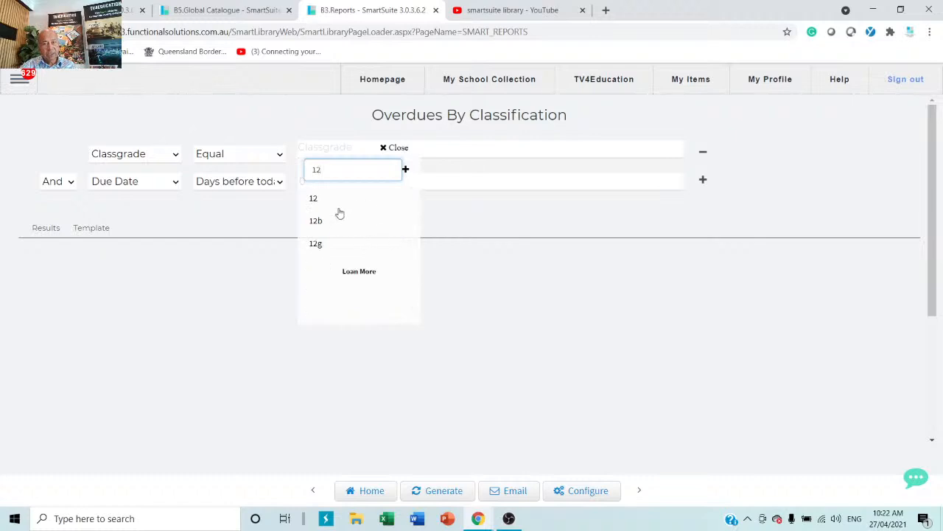
click(337, 204)
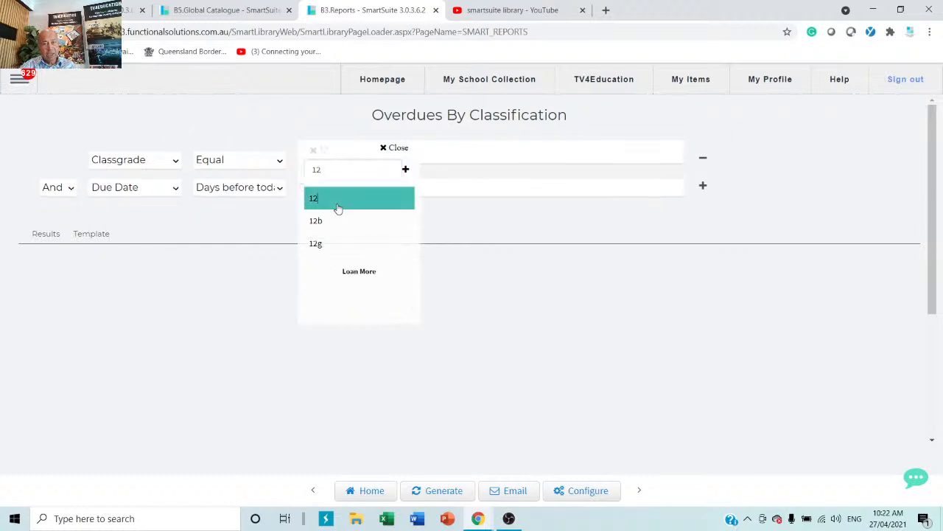
click(576, 372)
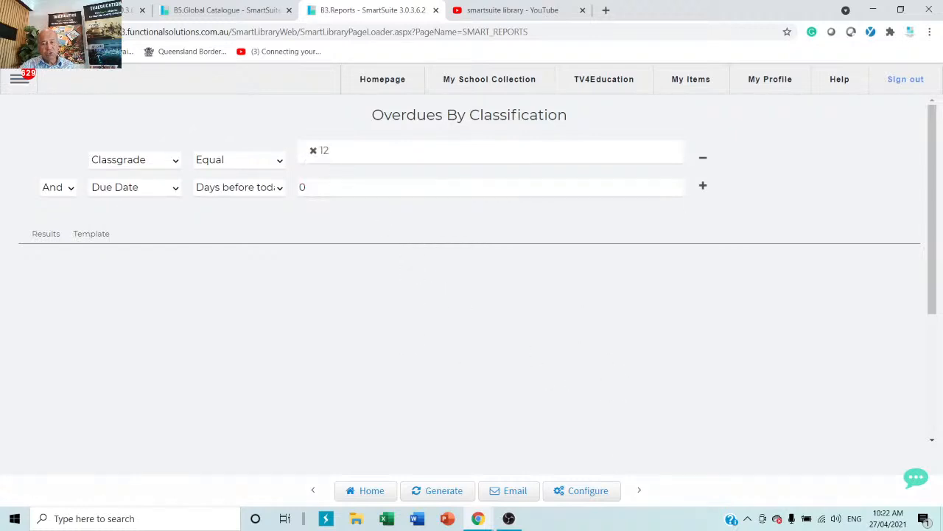
click(441, 494)
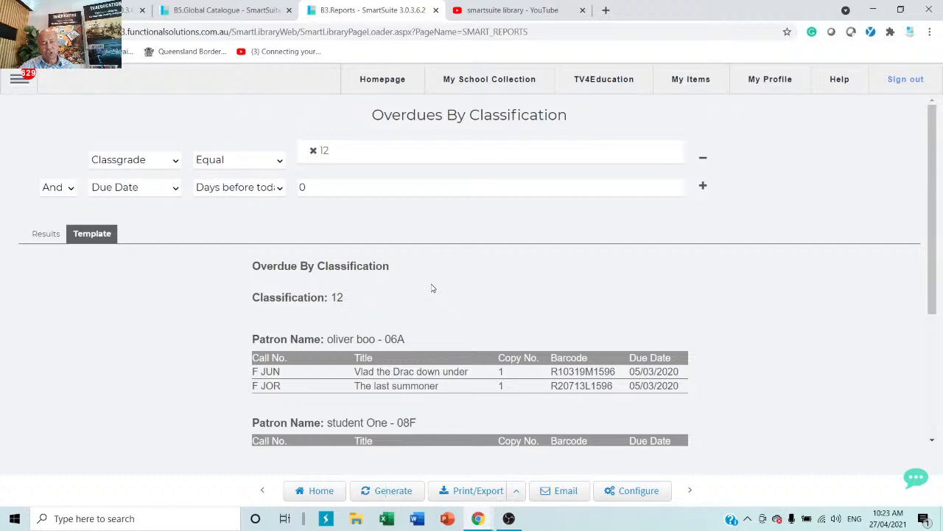
Step: Set the email schedule's first start date to 3 May 2021 and review the subject and recipient fields
click(563, 494)
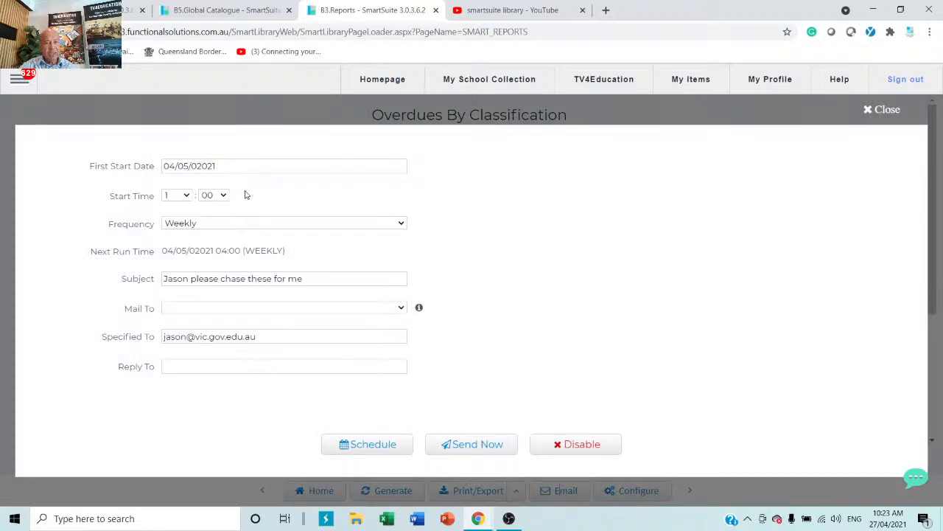
click(257, 167)
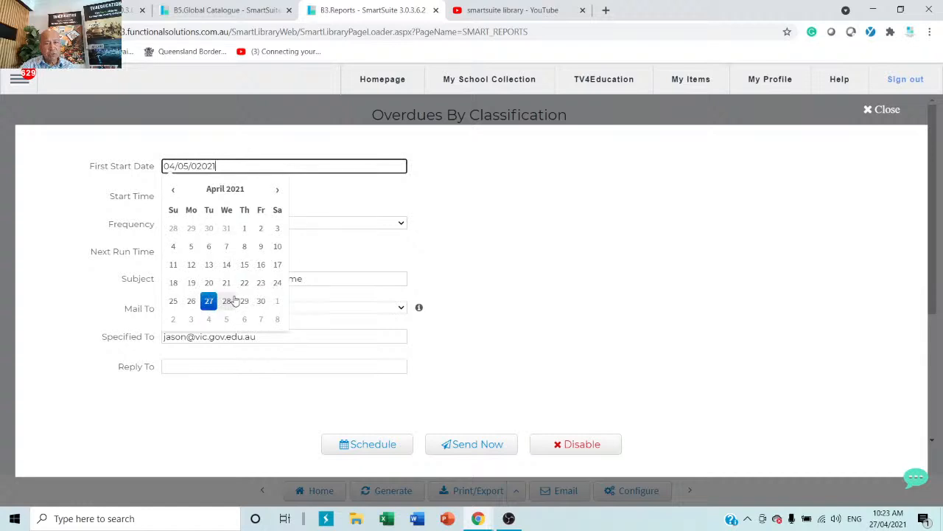
click(278, 190)
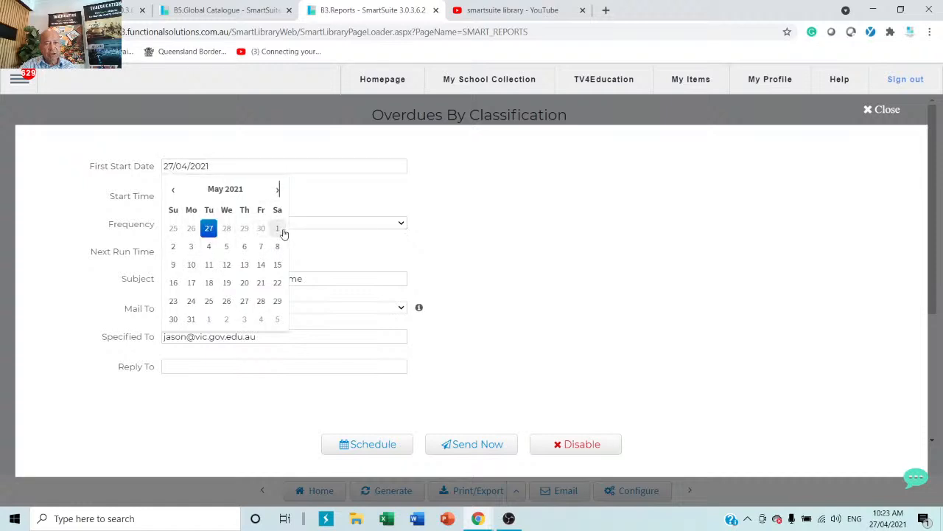
click(191, 247)
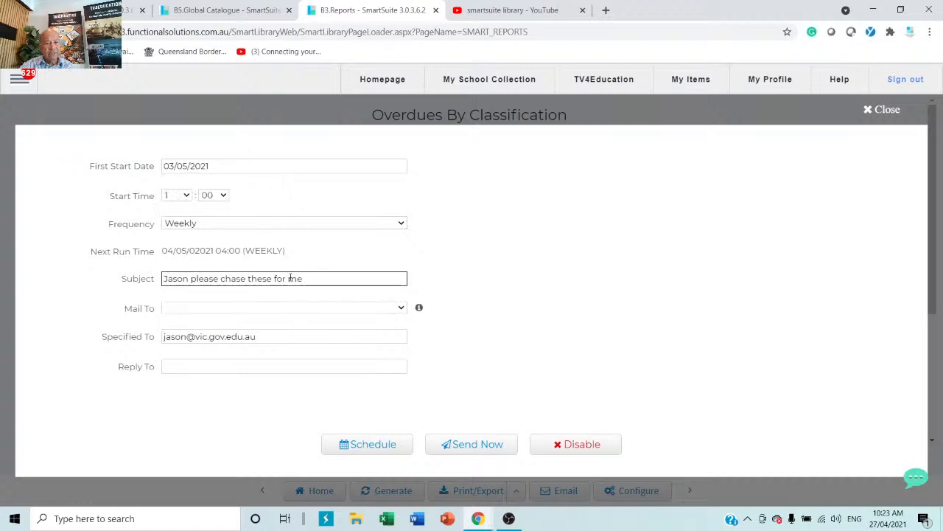
drag(327, 282, 193, 292)
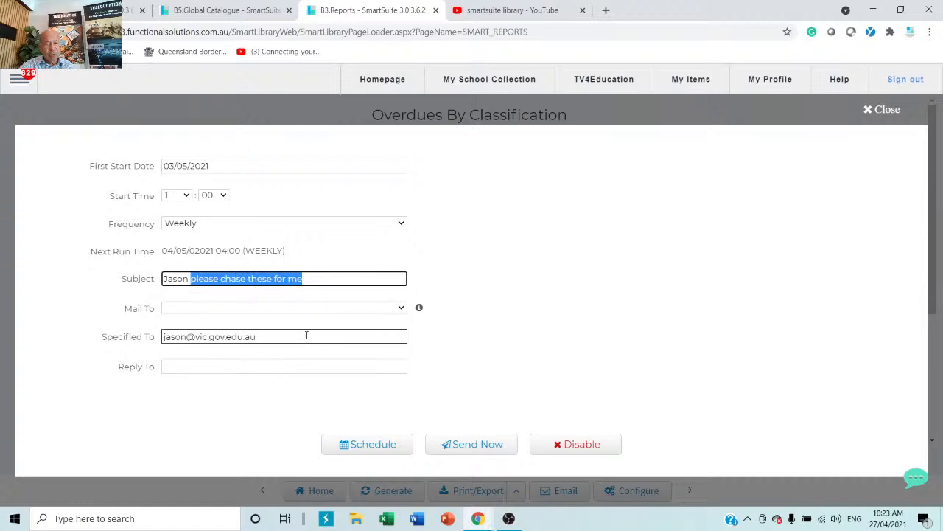
drag(305, 334, 167, 336)
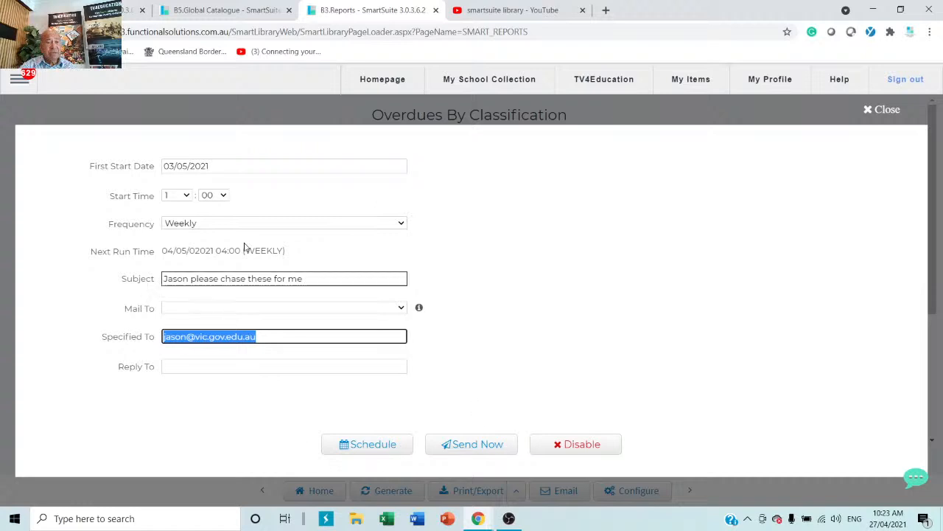
Step: Set the schedule start hour to 6 and close the scheduling form
click(185, 197)
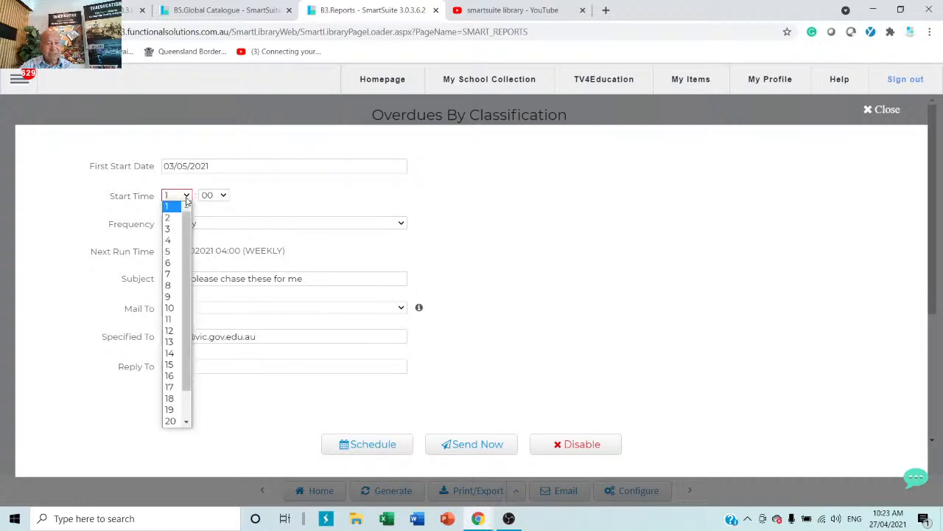
click(176, 263)
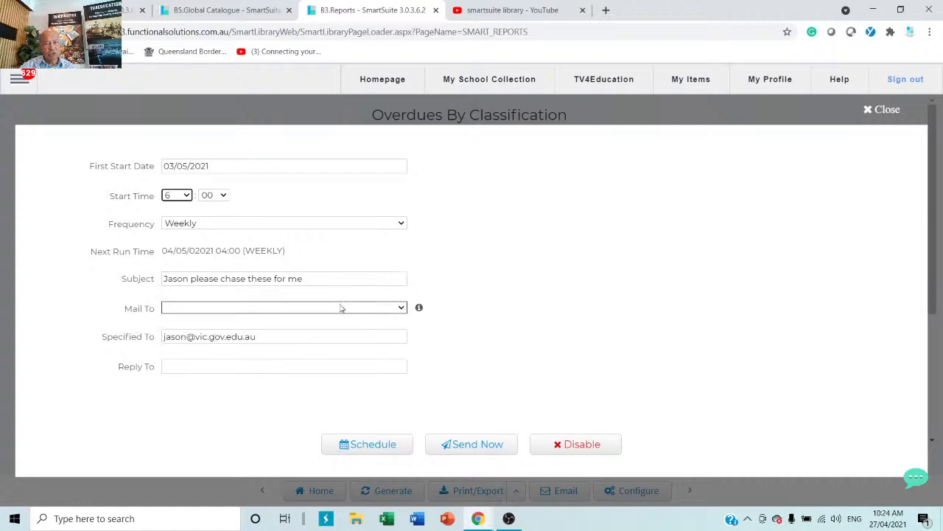
click(882, 110)
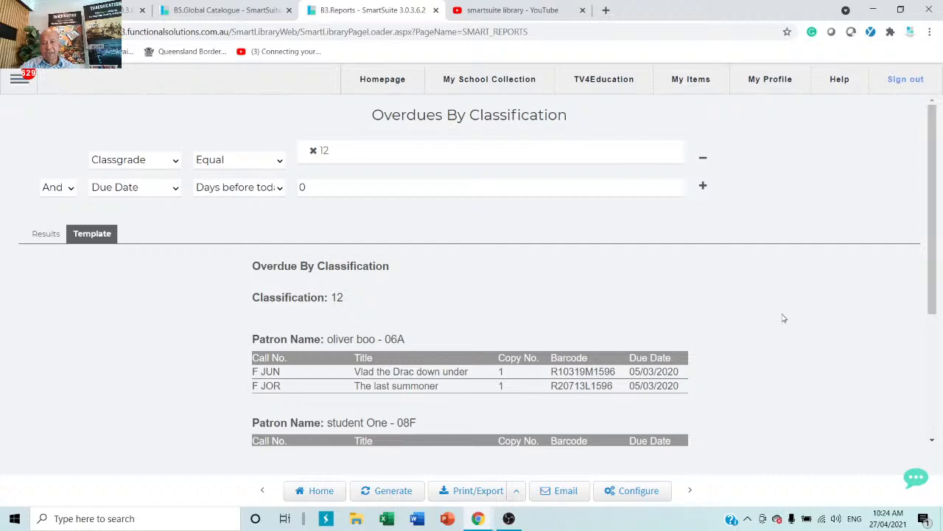
Step: Open the main navigation menu and expand Stocktake to reveal SmartStocktake
click(21, 81)
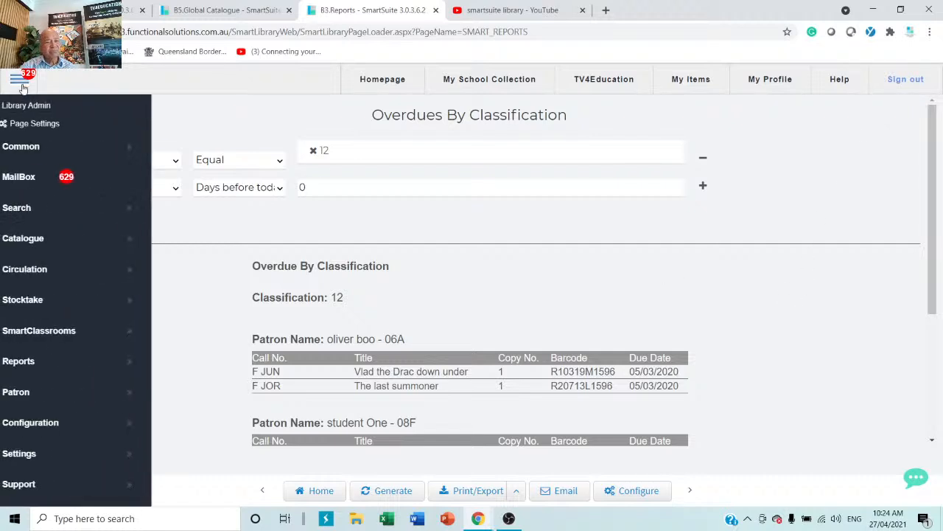
click(42, 297)
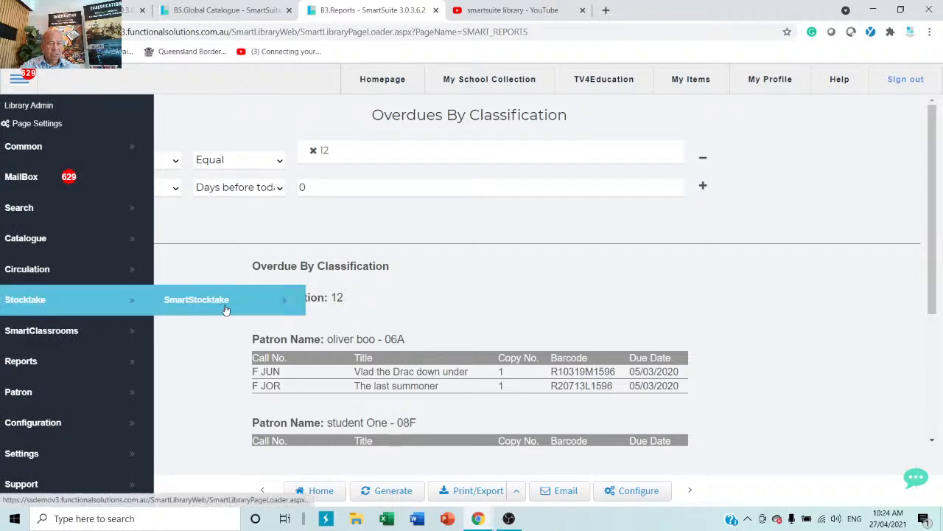